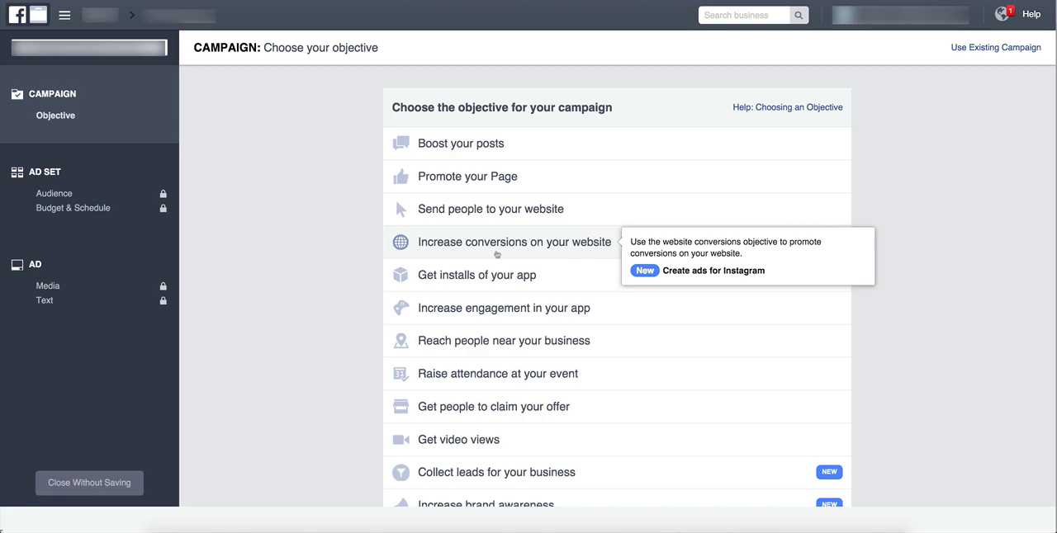
Choose the Increase conversions on your website objective and create the ad account's Facebook Pixel.
{"action": "left_click", "coordinate": [497, 248]}
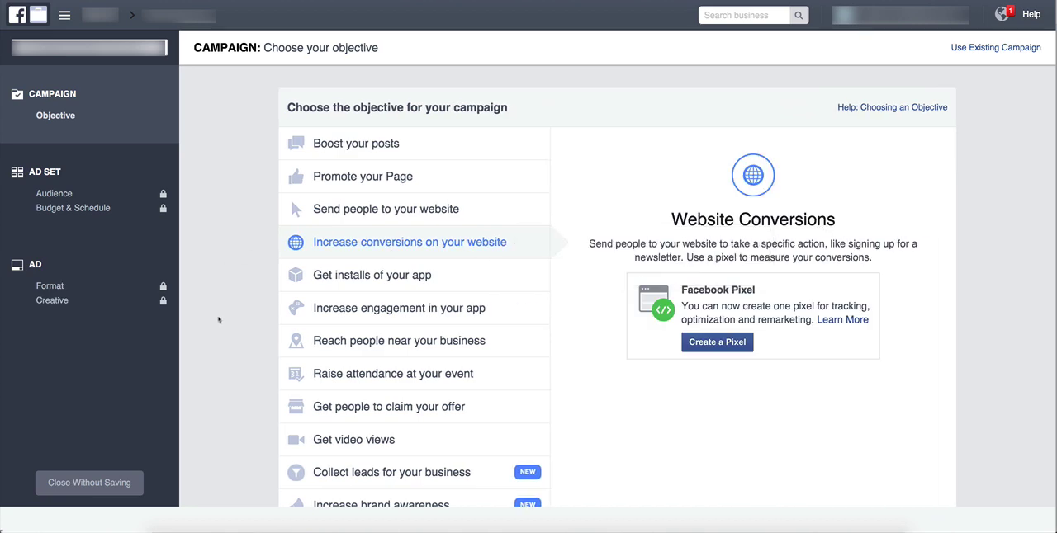
{"action": "scroll", "coordinate": [828, 307], "scroll_direction": "down", "scroll_amount": 1}
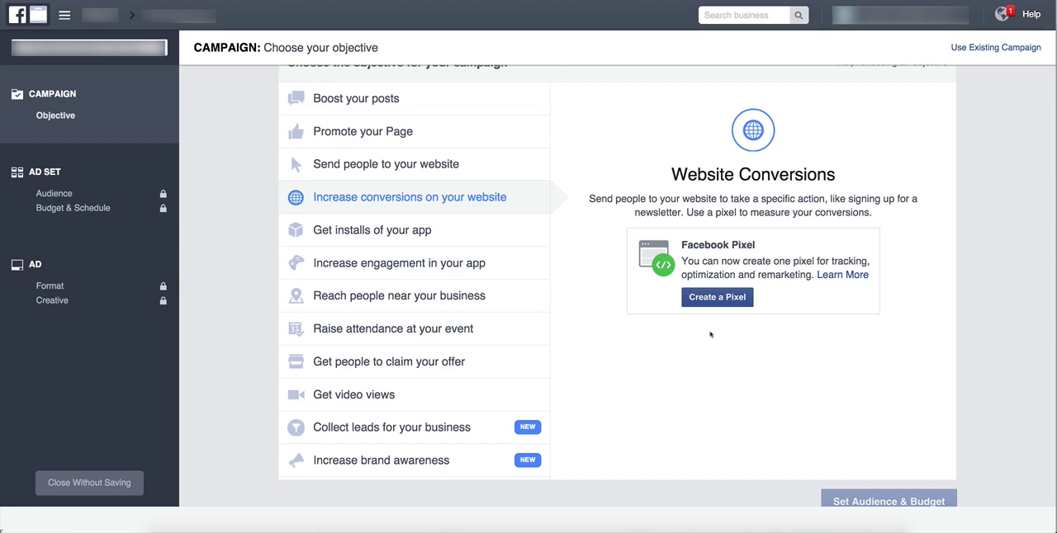
{"action": "scroll", "coordinate": [713, 333], "scroll_direction": "up", "scroll_amount": 1}
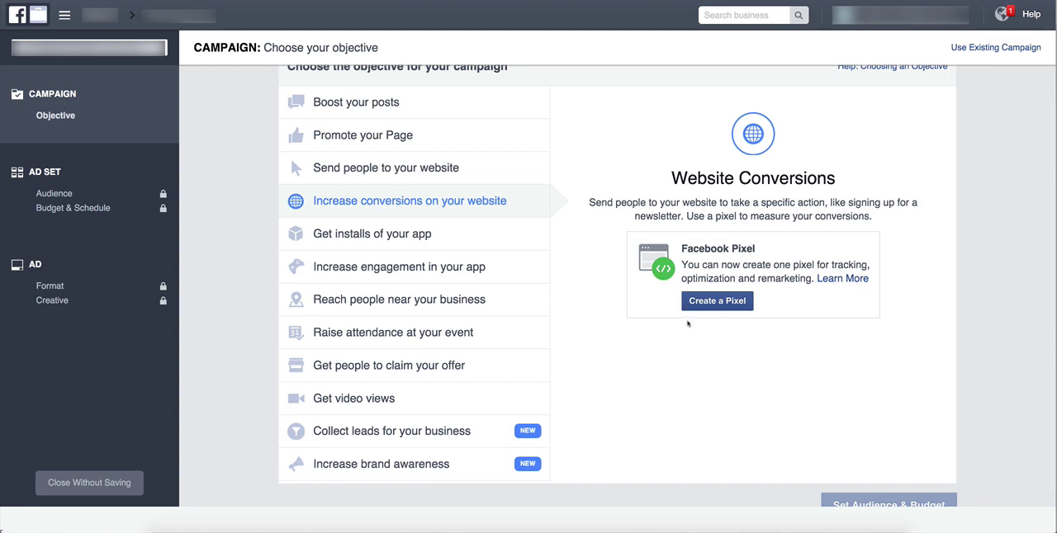
{"action": "scroll", "coordinate": [687, 324], "scroll_direction": "up", "scroll_amount": 1}
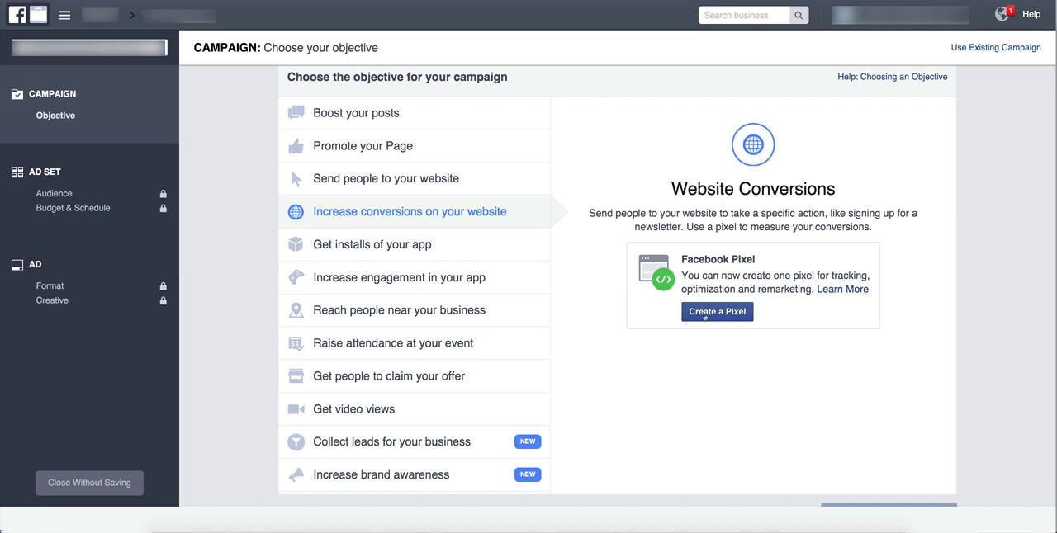
{"action": "left_click", "coordinate": [706, 314]}
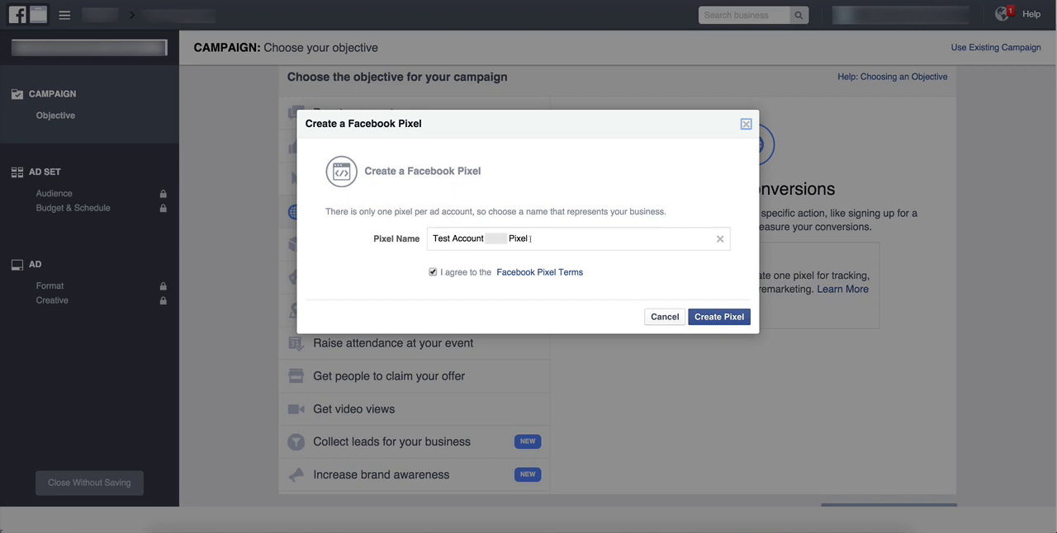
{"action": "left_click", "coordinate": [721, 320]}
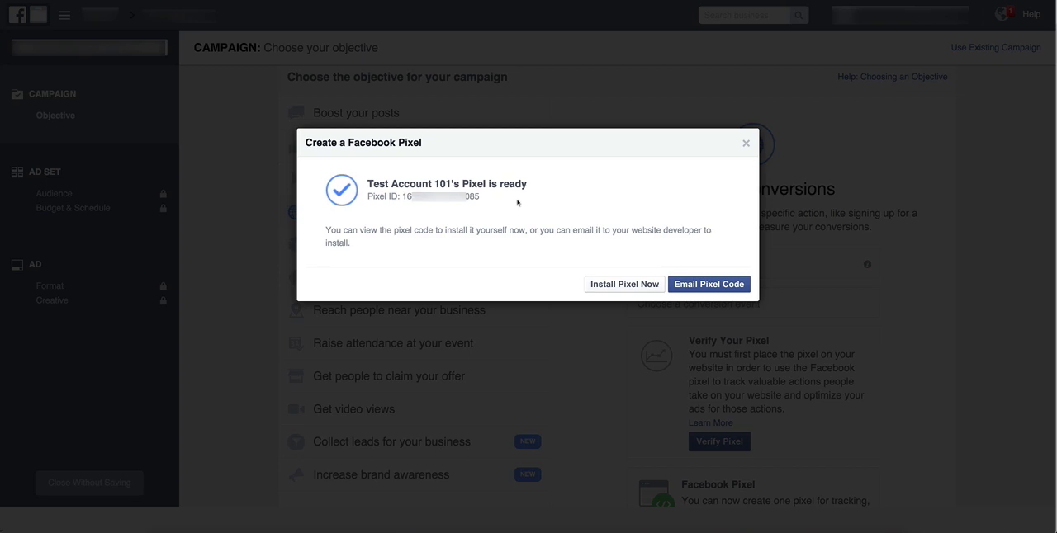
View the new pixel's ID and installation code, selecting the base code before closing the dialog.
{"action": "left_click_drag", "start_coordinate": [480, 196], "coordinate": [398, 196]}
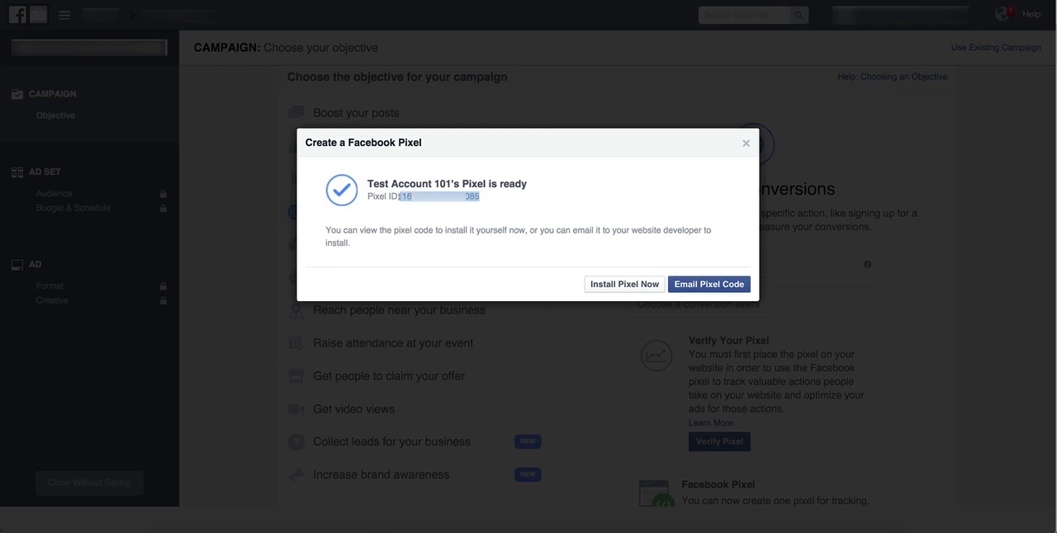
{"action": "left_click", "coordinate": [558, 231]}
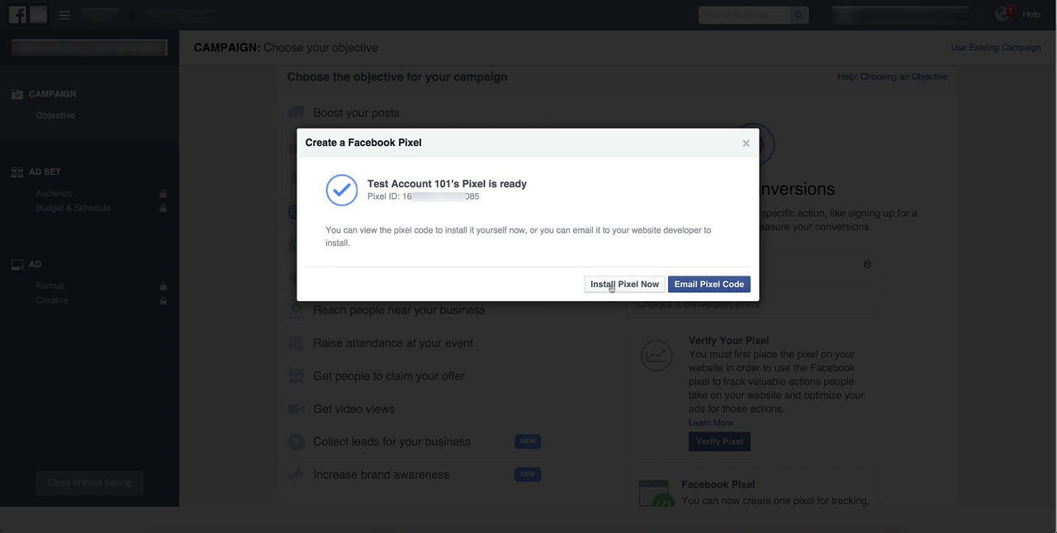
{"action": "left_click", "coordinate": [612, 286]}
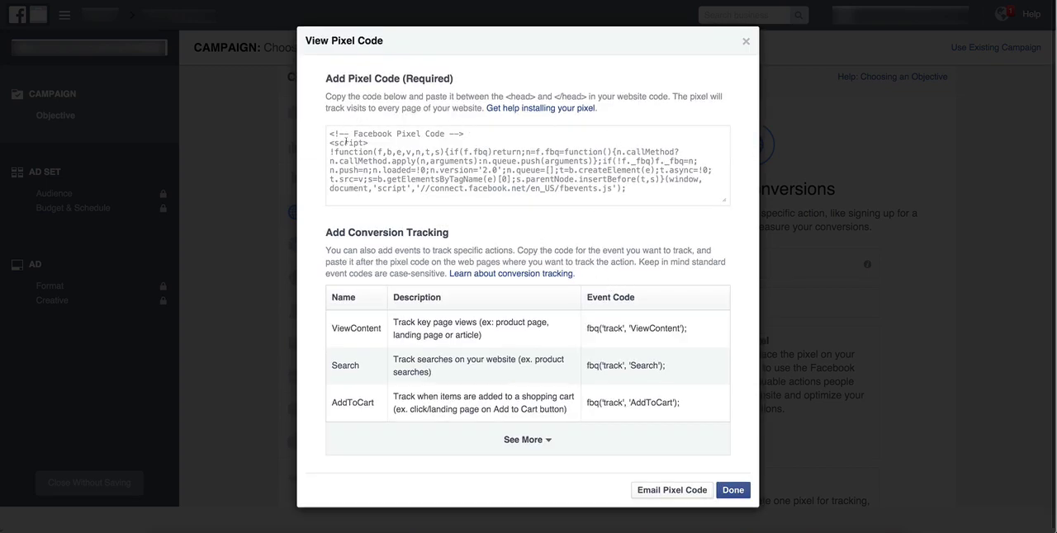
{"action": "left_click", "coordinate": [429, 151]}
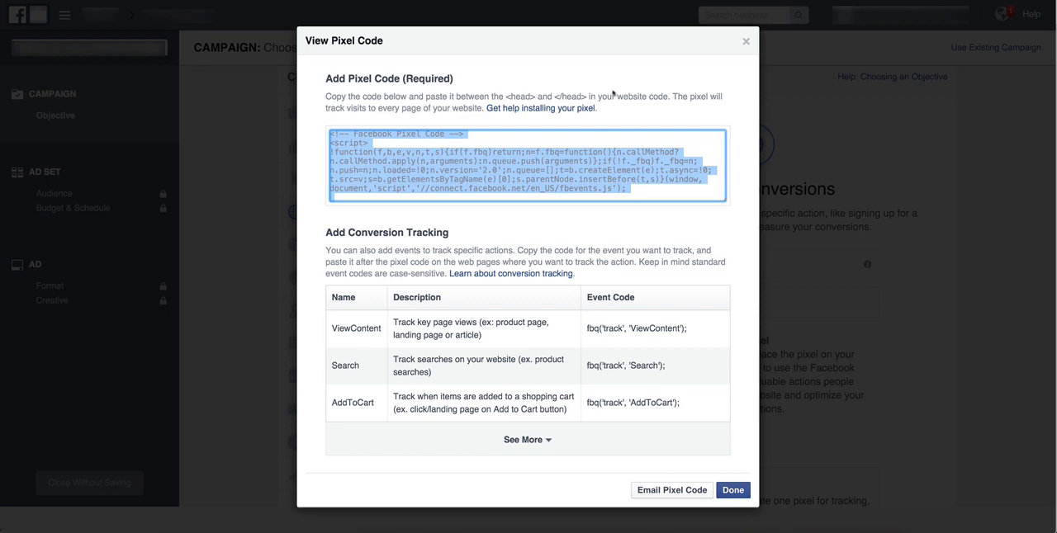
{"action": "left_click", "coordinate": [747, 43]}
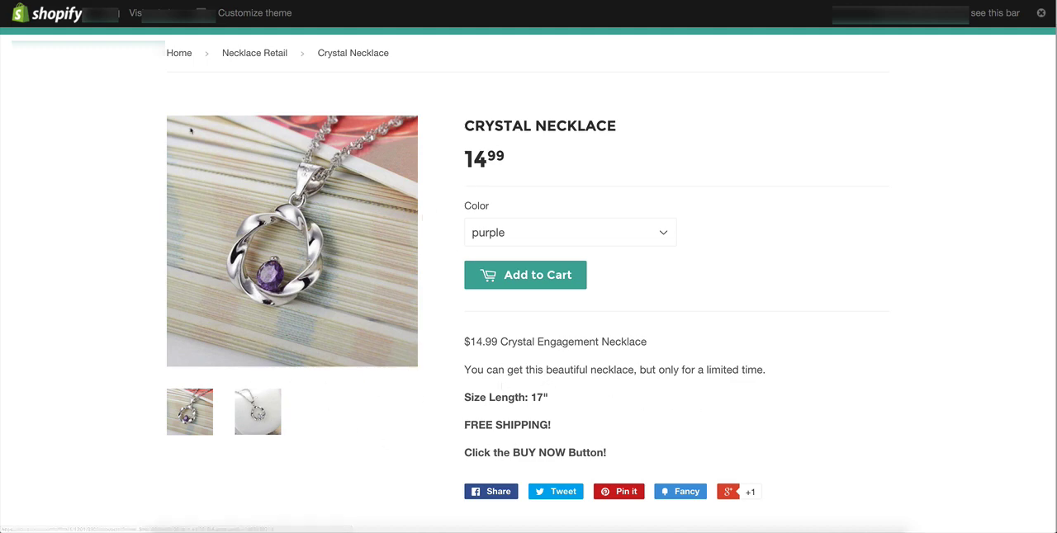
{"action": "scroll", "coordinate": [256, 95], "scroll_direction": "down", "scroll_amount": 1}
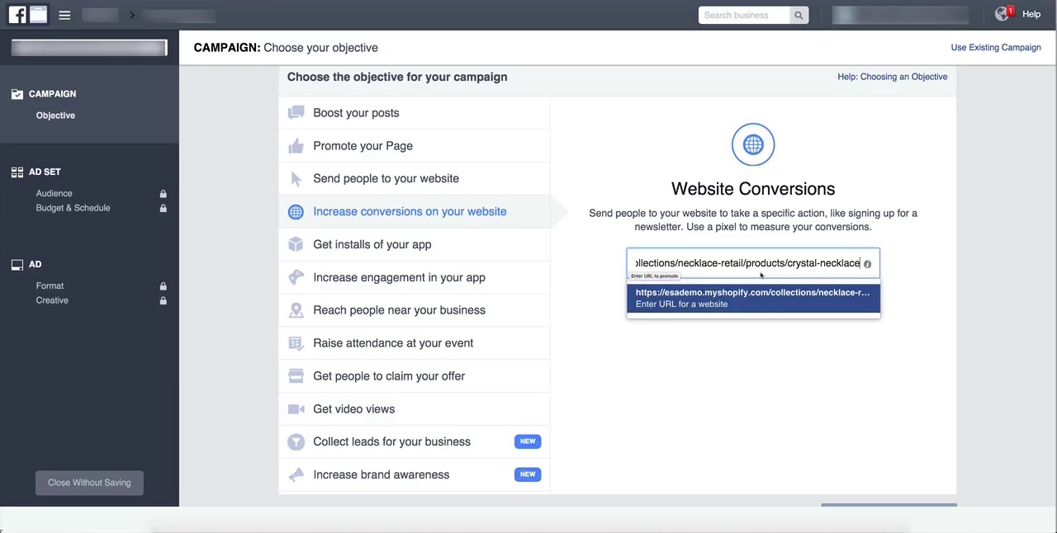
{"action": "left_click_drag", "start_coordinate": [715, 263], "coordinate": [596, 278]}
{"action": "left_click", "coordinate": [595, 279]}
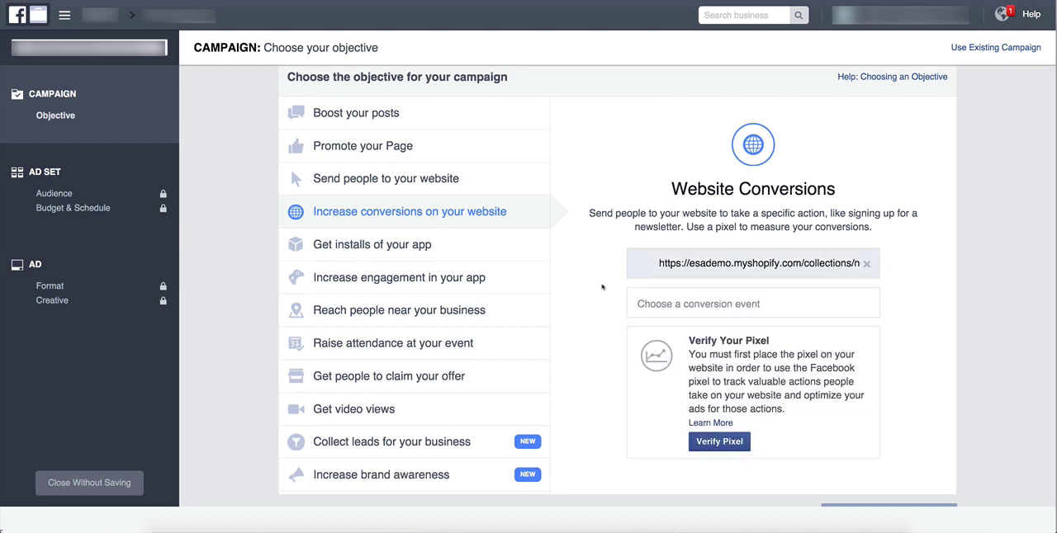
{"action": "left_click", "coordinate": [668, 304]}
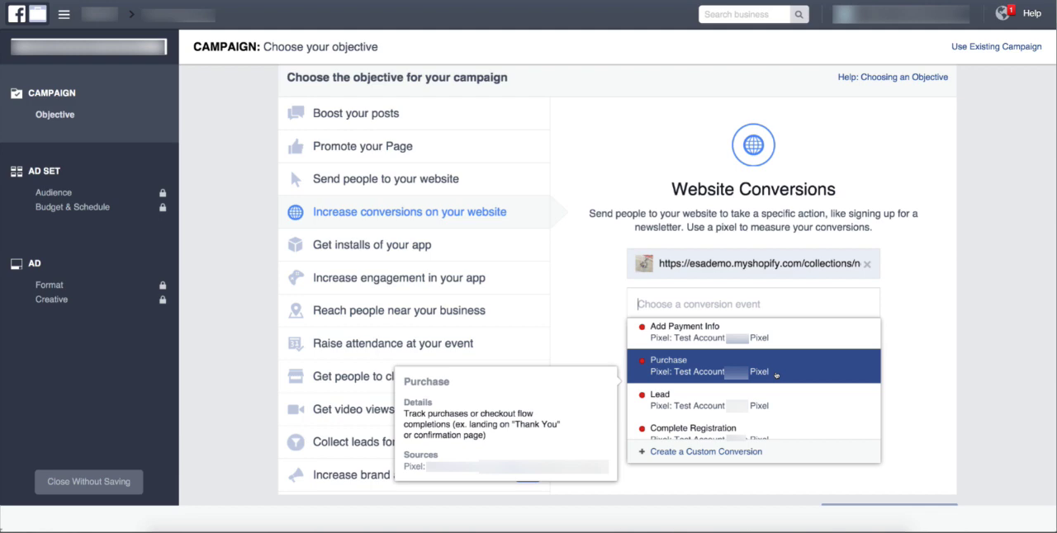
{"action": "left_click", "coordinate": [776, 375]}
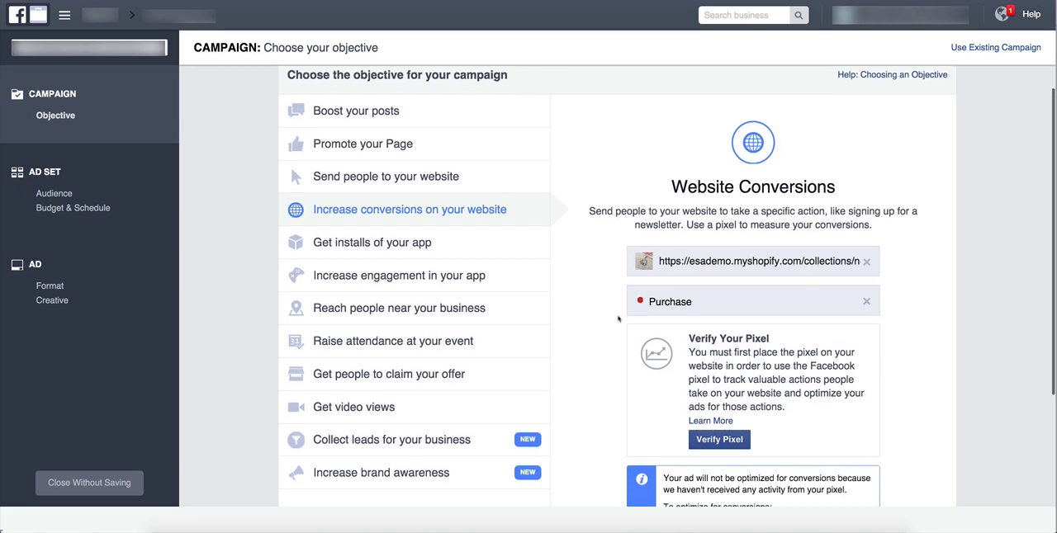
Examine the Verify Your Pixel notice for the requirements on placing the pixel on the website.
{"action": "scroll", "coordinate": [617, 319], "scroll_direction": "down", "scroll_amount": 2}
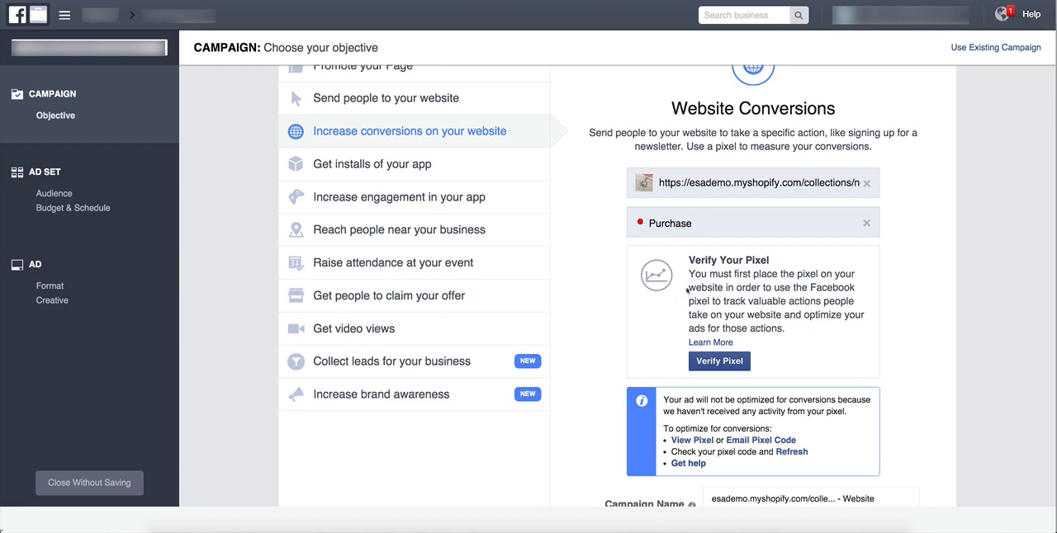
{"action": "left_click_drag", "start_coordinate": [688, 274], "coordinate": [734, 345]}
{"action": "left_click", "coordinate": [787, 320]}
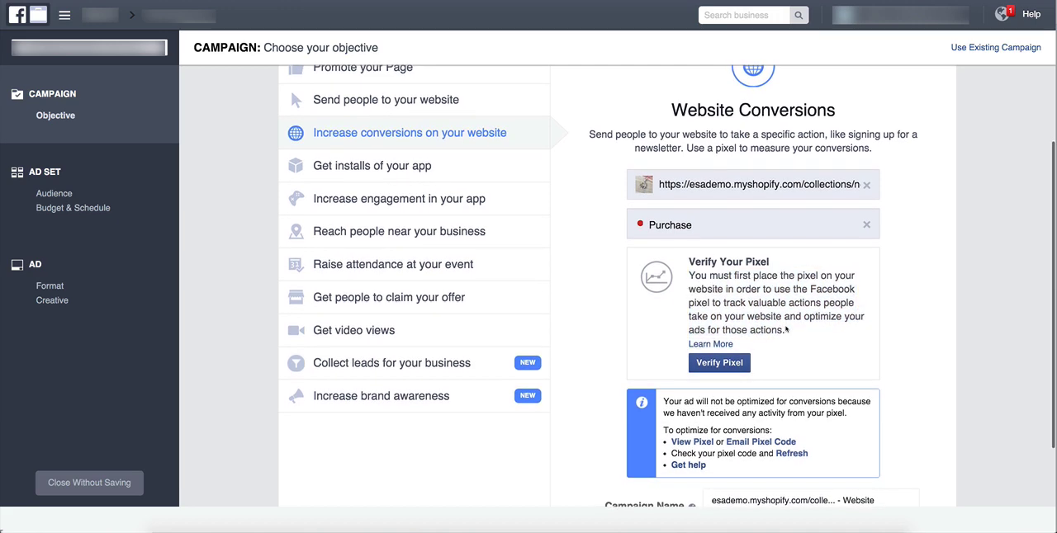
{"action": "scroll", "coordinate": [787, 325], "scroll_direction": "up", "scroll_amount": 1}
{"action": "left_click_drag", "start_coordinate": [785, 325], "coordinate": [698, 283]}
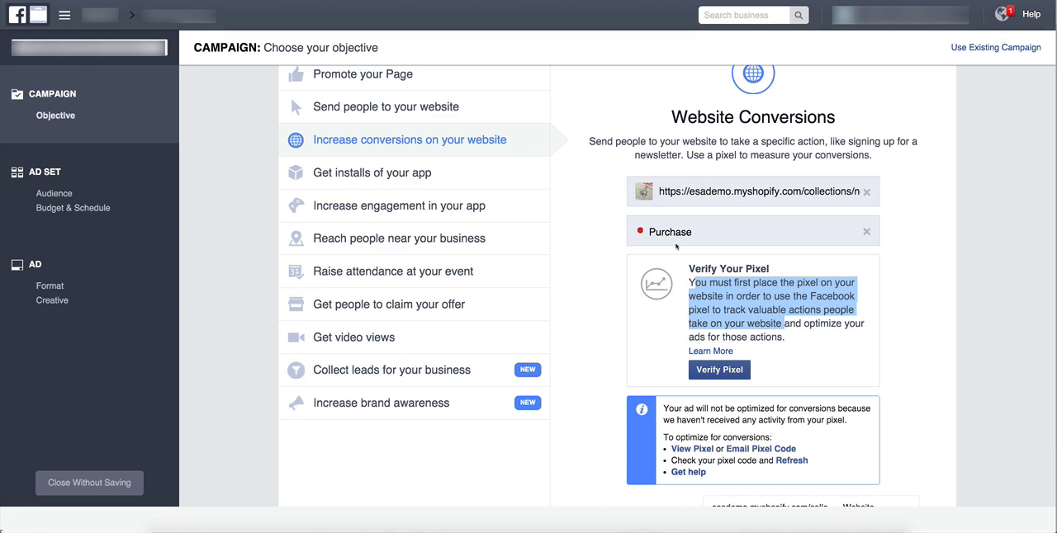
{"action": "scroll", "coordinate": [677, 248], "scroll_direction": "up", "scroll_amount": 1}
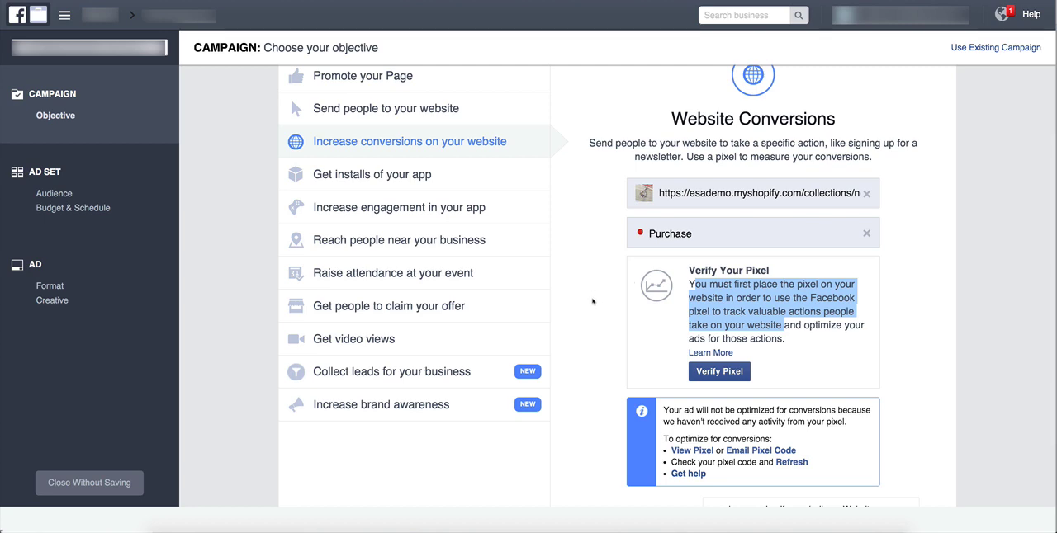
{"action": "left_click_drag", "start_coordinate": [786, 342], "coordinate": [684, 272]}
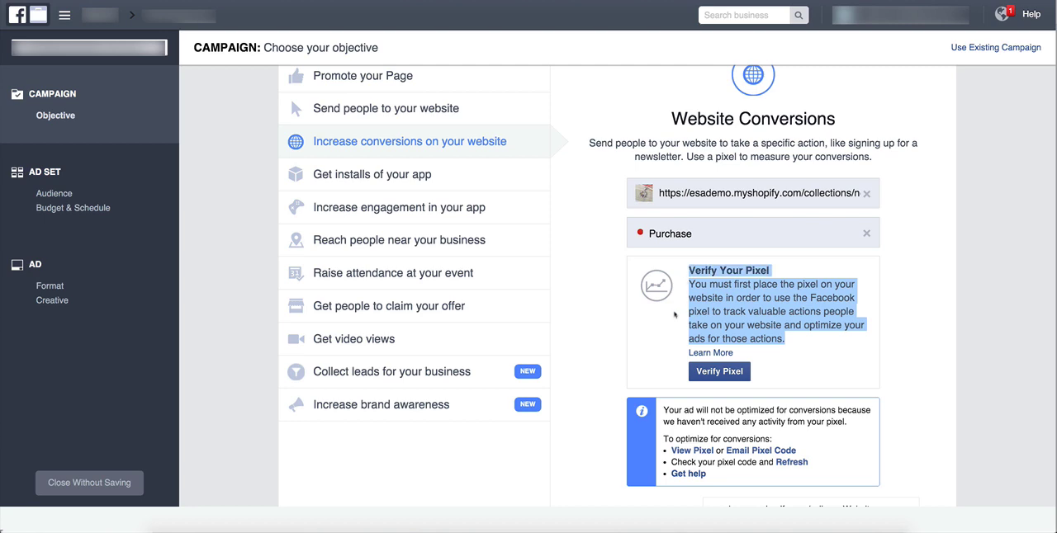
{"action": "left_click", "coordinate": [675, 315]}
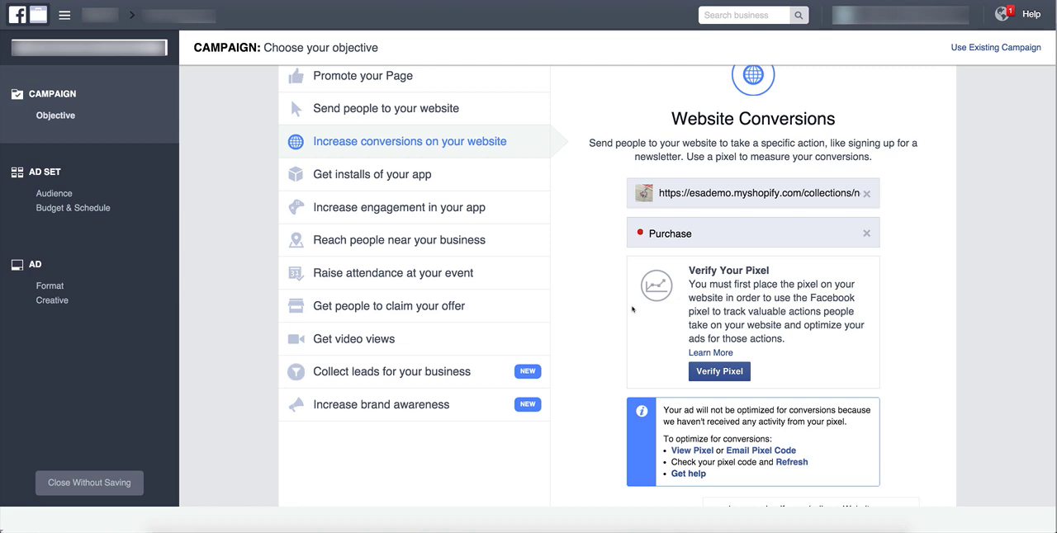
Name the campaign "Test Campaign - Crystal Necklace" and proceed to the audience and budget settings.
{"action": "scroll", "coordinate": [633, 309], "scroll_direction": "down", "scroll_amount": 3}
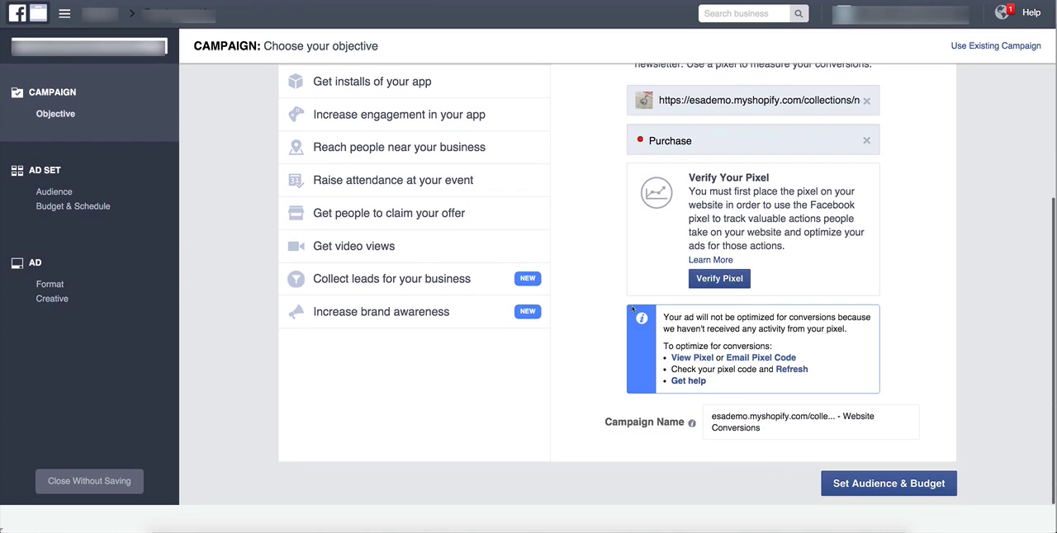
{"action": "left_click_drag", "start_coordinate": [778, 433], "coordinate": [696, 417]}
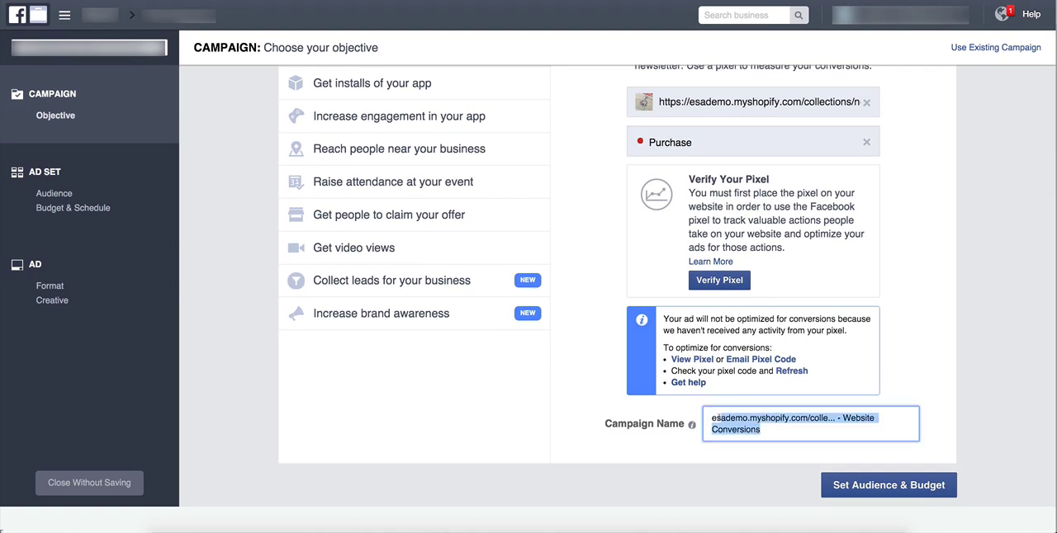
{"action": "type", "text": "Test Campaign - Cry"}
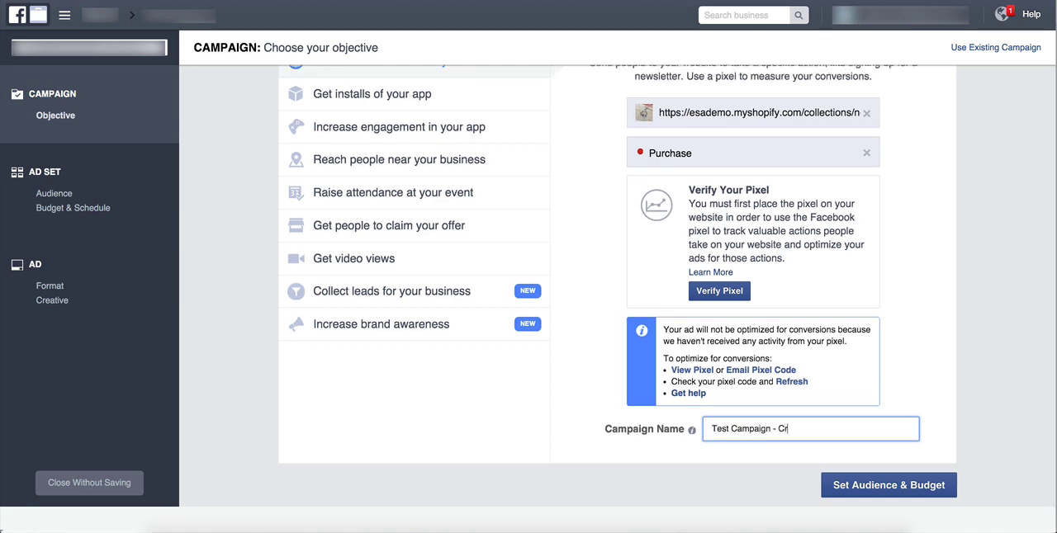
{"action": "type", "text": "stal Necklace"}
{"action": "left_click", "coordinate": [851, 492]}
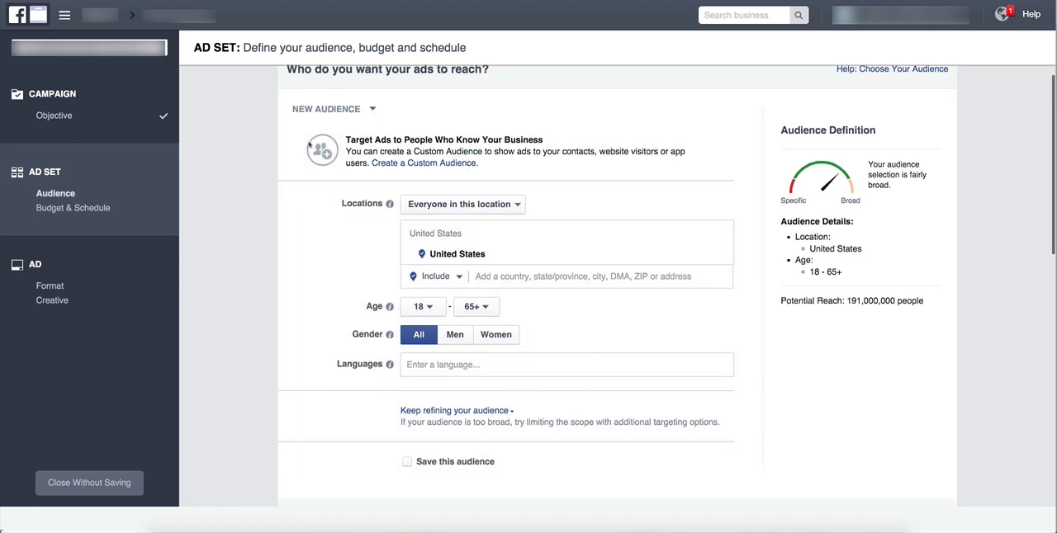
Examine the ad set's audience and budget settings, including the available minimum age options.
{"action": "scroll", "coordinate": [309, 145], "scroll_direction": "down", "scroll_amount": 1}
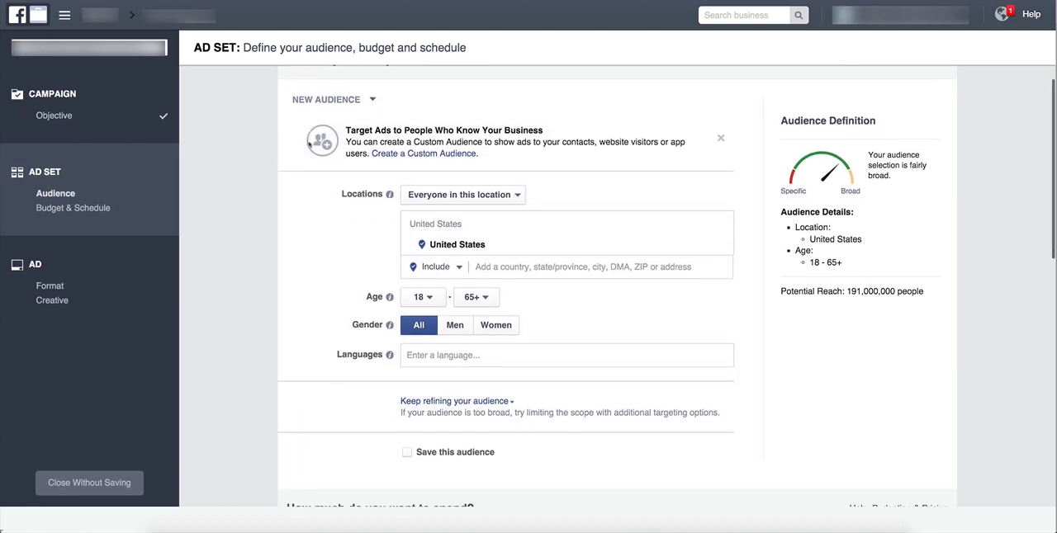
{"action": "scroll", "coordinate": [309, 146], "scroll_direction": "down", "scroll_amount": 5}
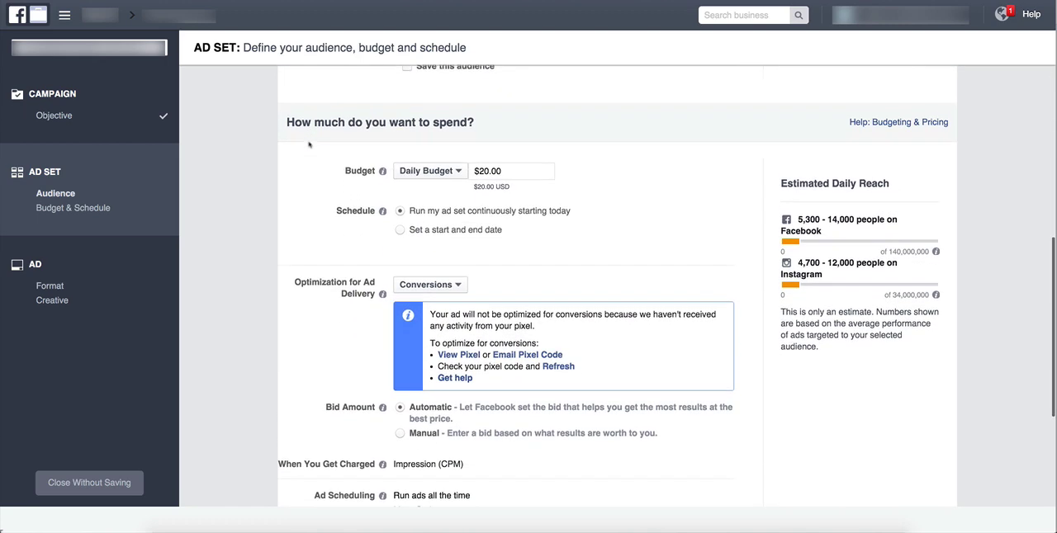
{"action": "scroll", "coordinate": [310, 145], "scroll_direction": "up", "scroll_amount": 5}
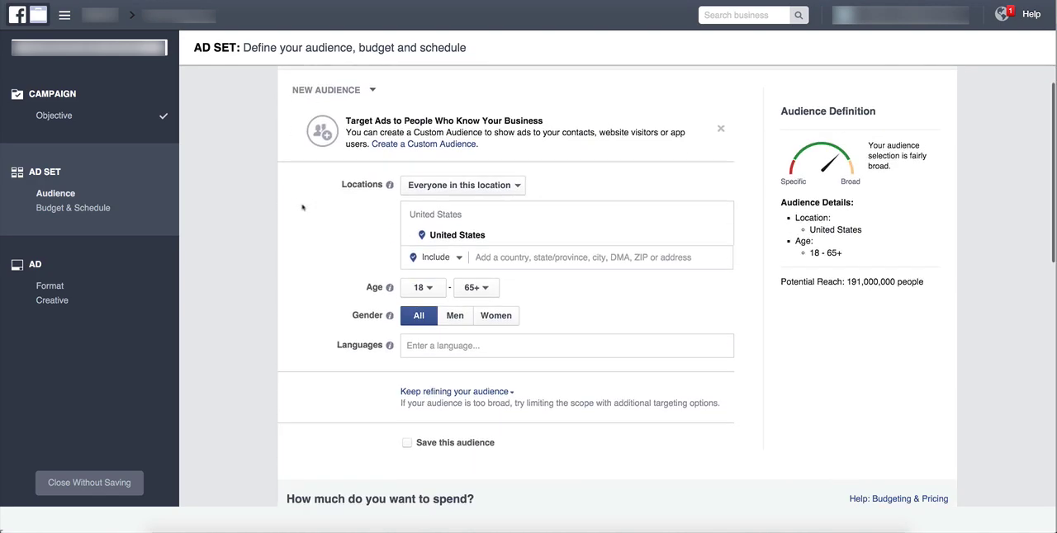
{"action": "scroll", "coordinate": [302, 209], "scroll_direction": "down", "scroll_amount": 1}
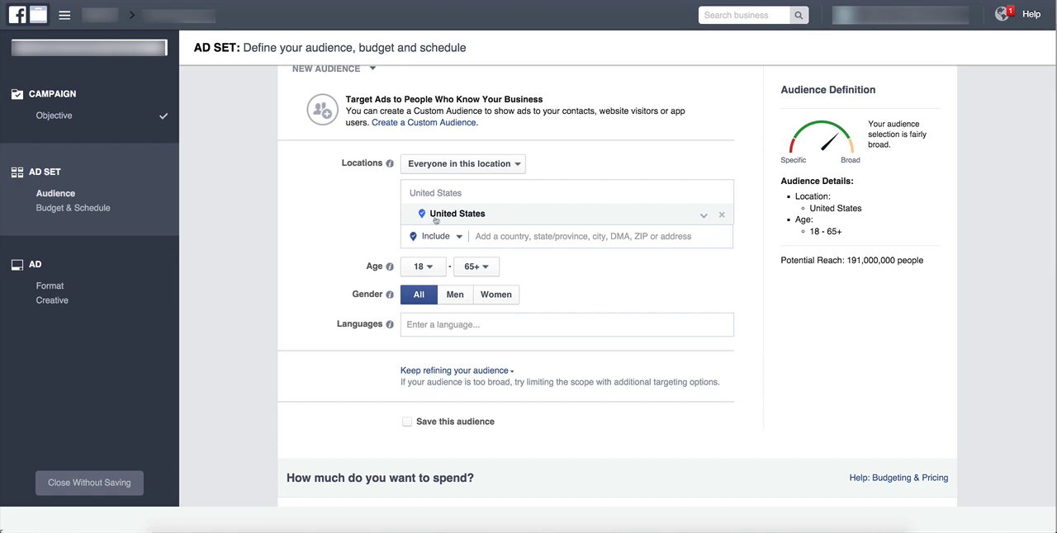
{"action": "scroll", "coordinate": [325, 213], "scroll_direction": "down", "scroll_amount": 1}
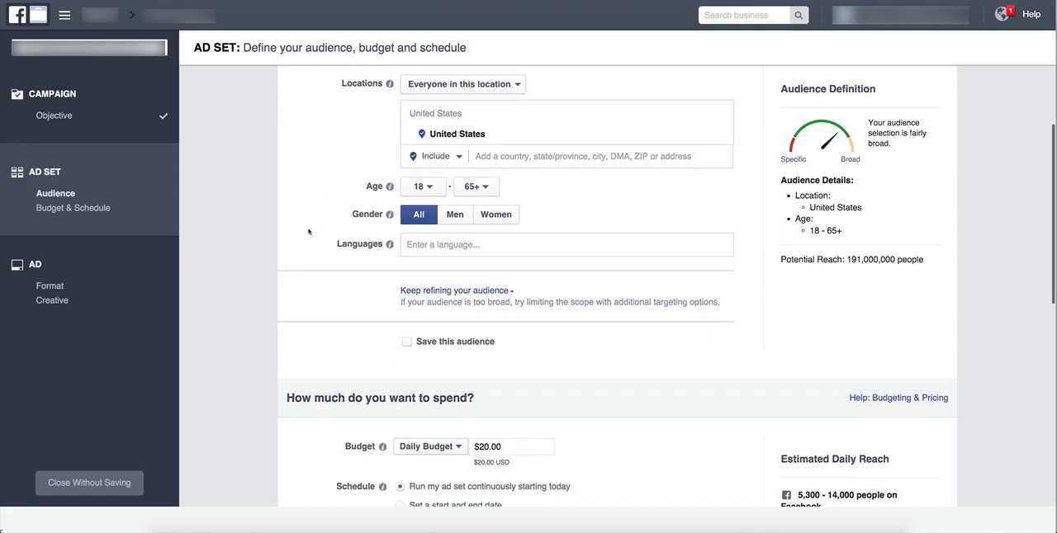
{"action": "left_click", "coordinate": [435, 192]}
{"action": "scroll", "coordinate": [427, 361], "scroll_direction": "down", "scroll_amount": 8}
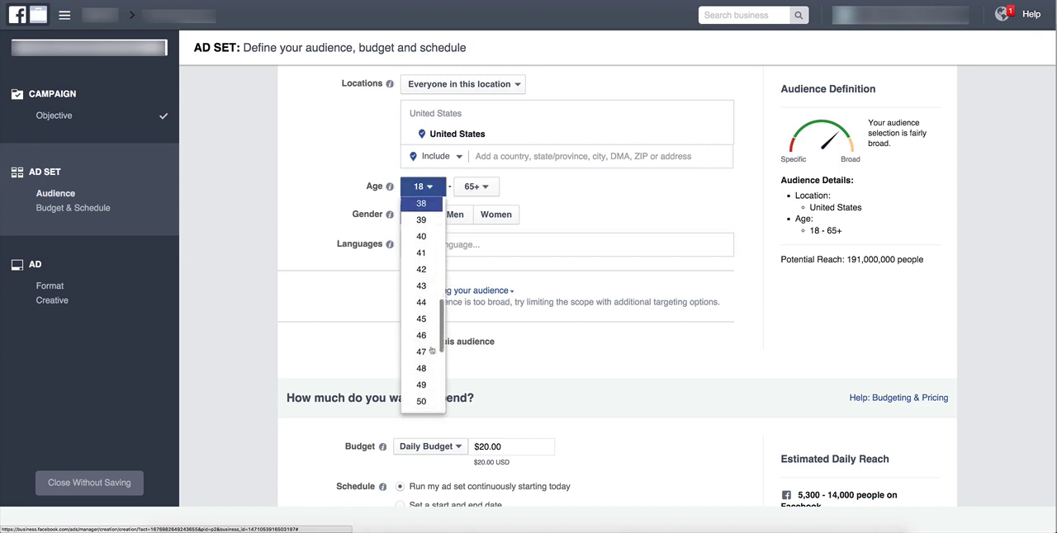
{"action": "scroll", "coordinate": [429, 351], "scroll_direction": "up", "scroll_amount": 8}
{"action": "left_click", "coordinate": [307, 269]}
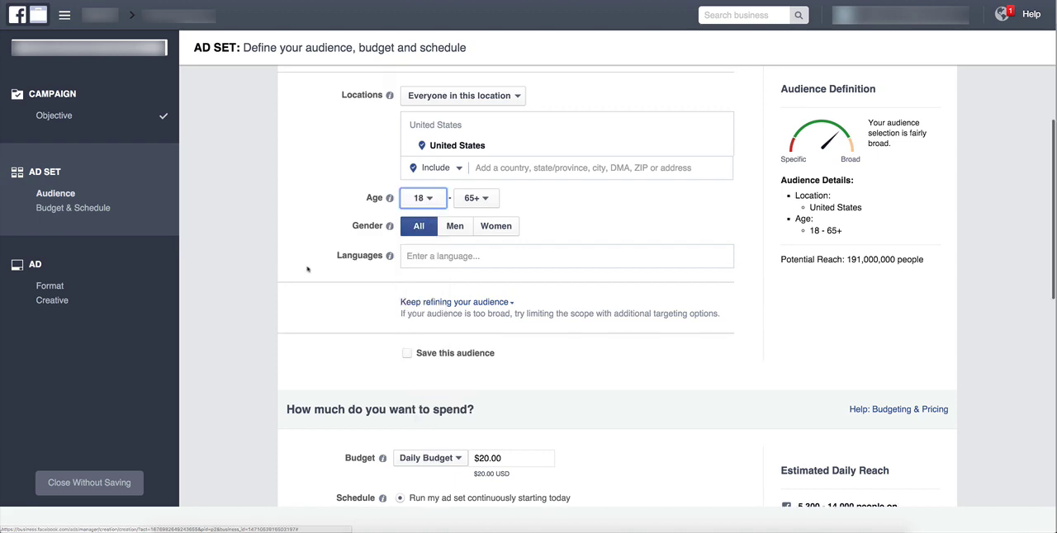
{"action": "left_click", "coordinate": [289, 217]}
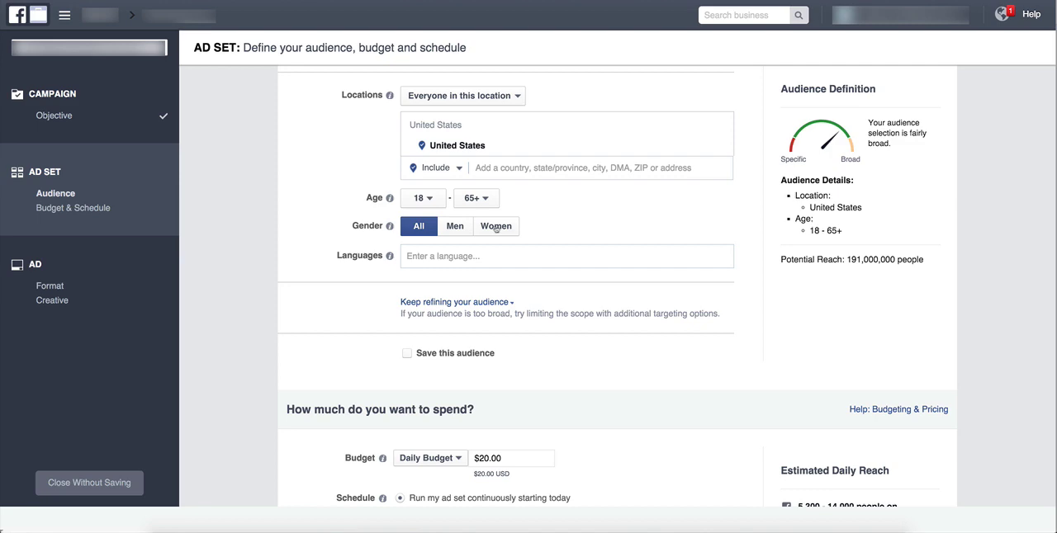
Compare the potential reach for all genders and for women, and set the audience's gender to Women.
{"action": "left_click", "coordinate": [496, 229]}
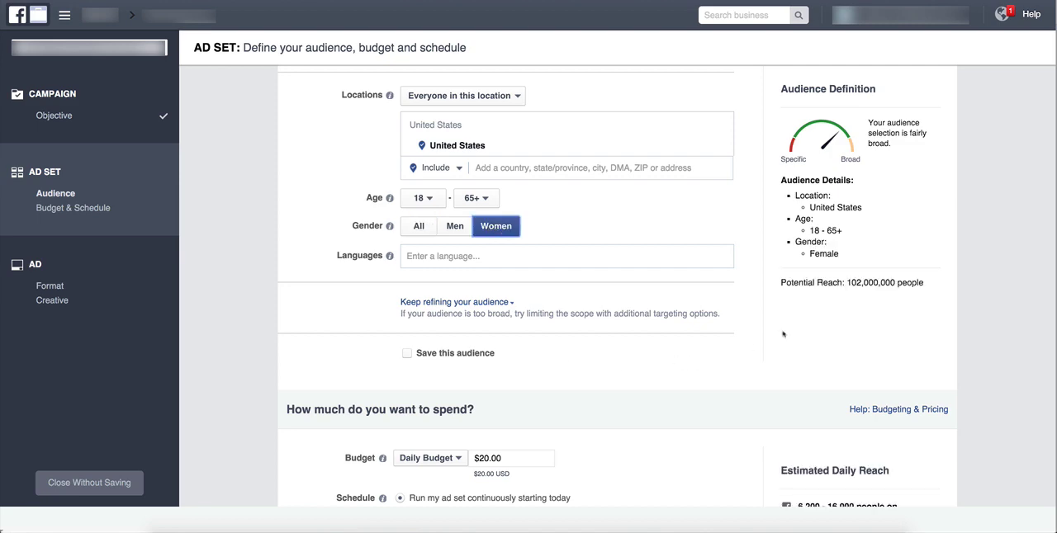
{"action": "left_click_drag", "start_coordinate": [845, 282], "coordinate": [896, 282]}
{"action": "left_click", "coordinate": [423, 226]}
{"action": "left_click_drag", "start_coordinate": [924, 259], "coordinate": [777, 259]}
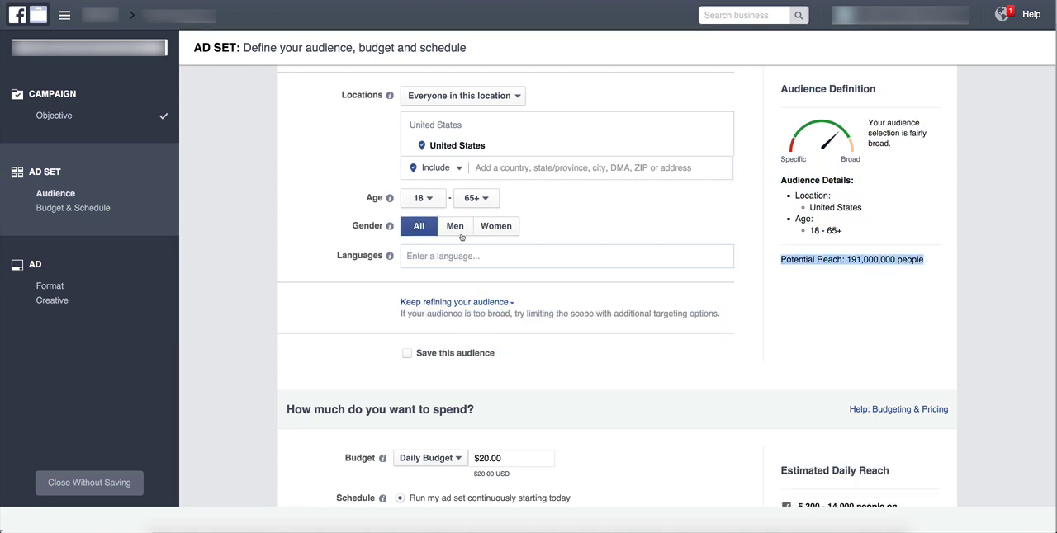
{"action": "left_click", "coordinate": [488, 232]}
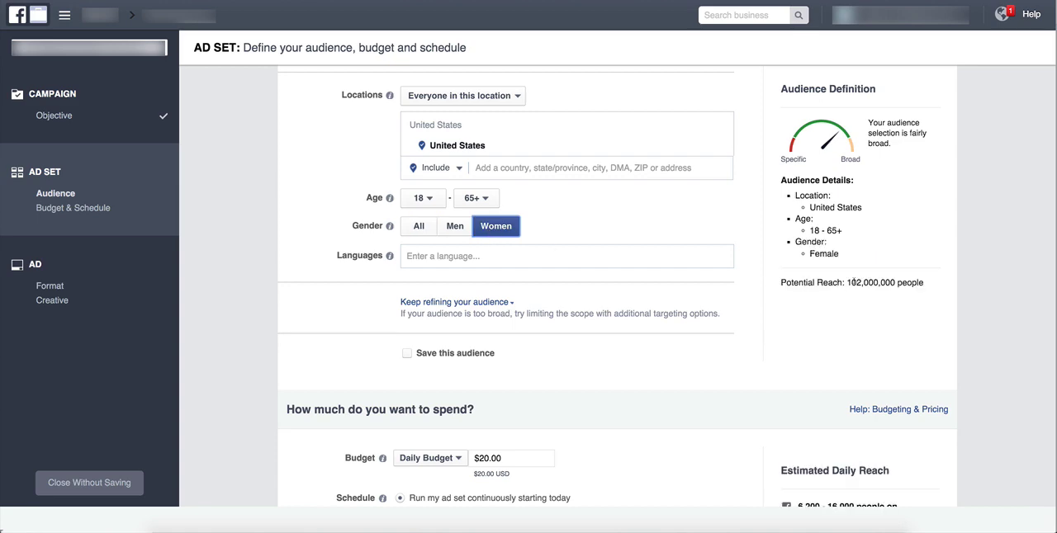
Compare the potential reach for women and for men, leaving the audience's gender on Women.
{"action": "left_click_drag", "start_coordinate": [845, 283], "coordinate": [896, 282]}
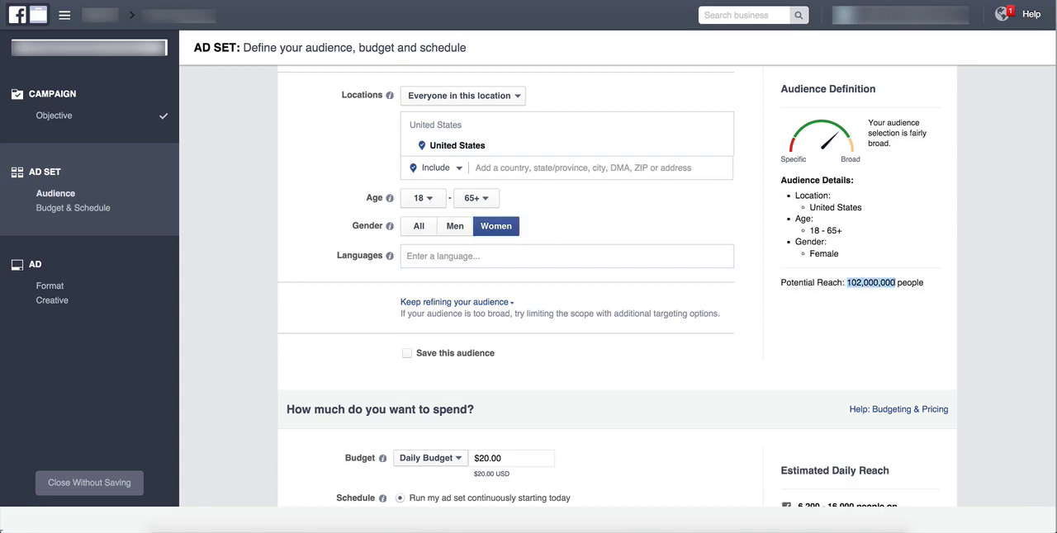
{"action": "left_click", "coordinate": [465, 234]}
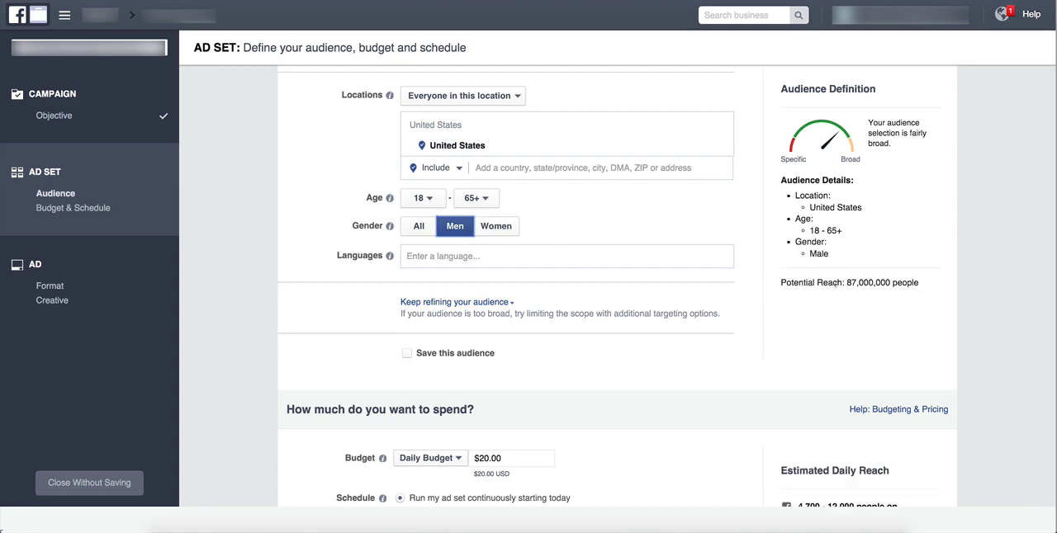
{"action": "left_click_drag", "start_coordinate": [845, 282], "coordinate": [898, 283]}
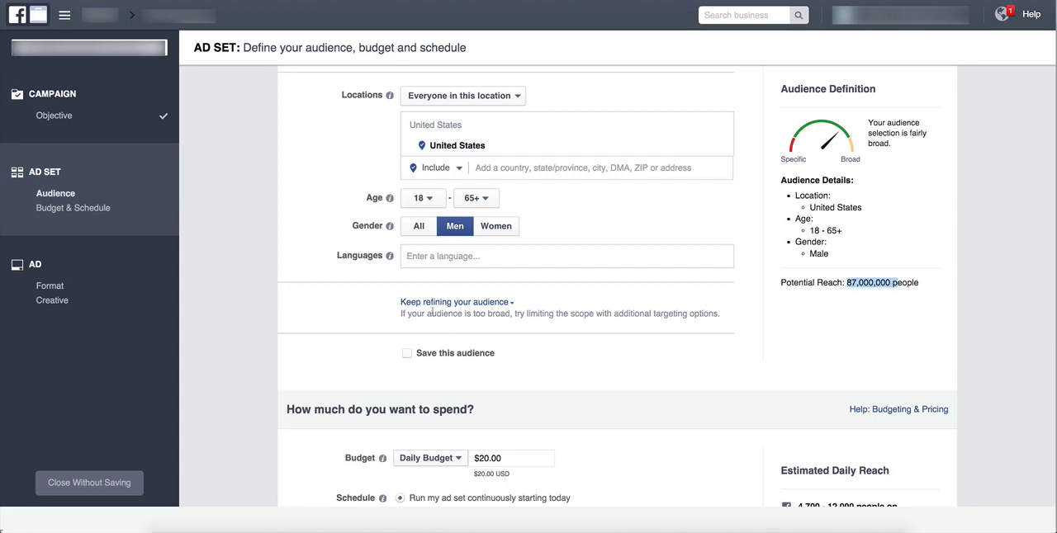
{"action": "left_click", "coordinate": [496, 236]}
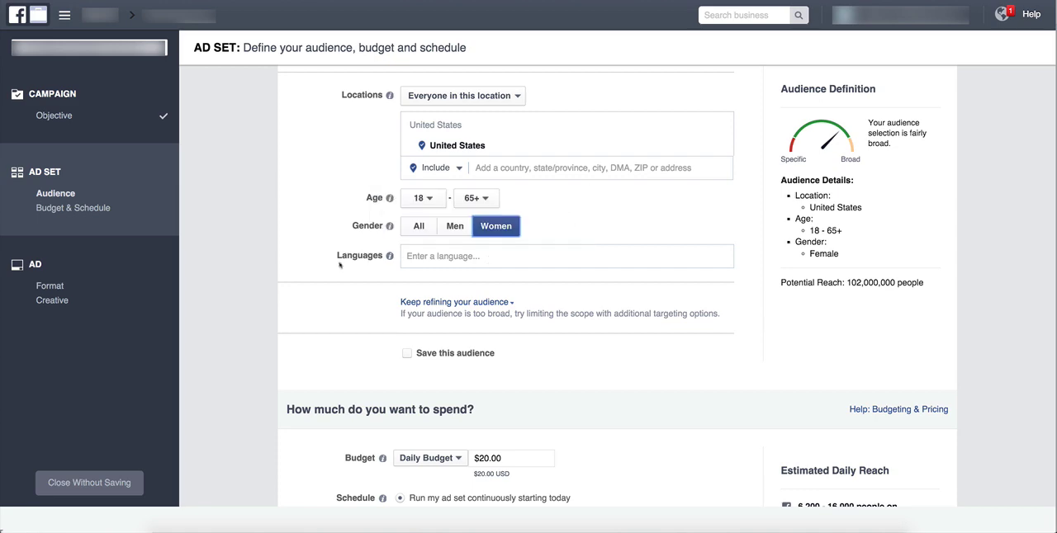
Expand the audience refinement options to show the detailed targeting and connection settings.
{"action": "scroll", "coordinate": [340, 264], "scroll_direction": "down", "scroll_amount": 3}
{"action": "scroll", "coordinate": [340, 265], "scroll_direction": "down", "scroll_amount": 2}
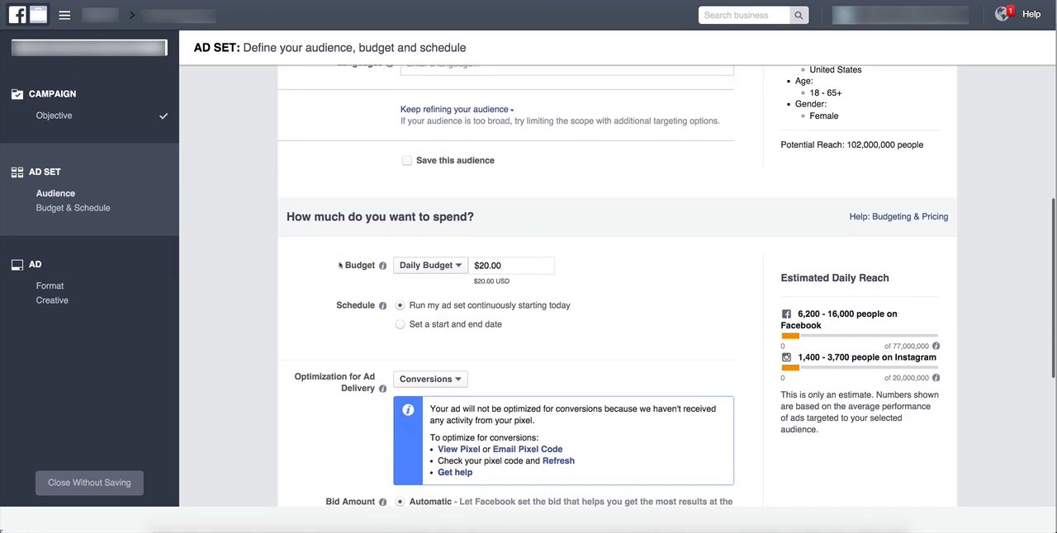
{"action": "scroll", "coordinate": [339, 265], "scroll_direction": "up", "scroll_amount": 2}
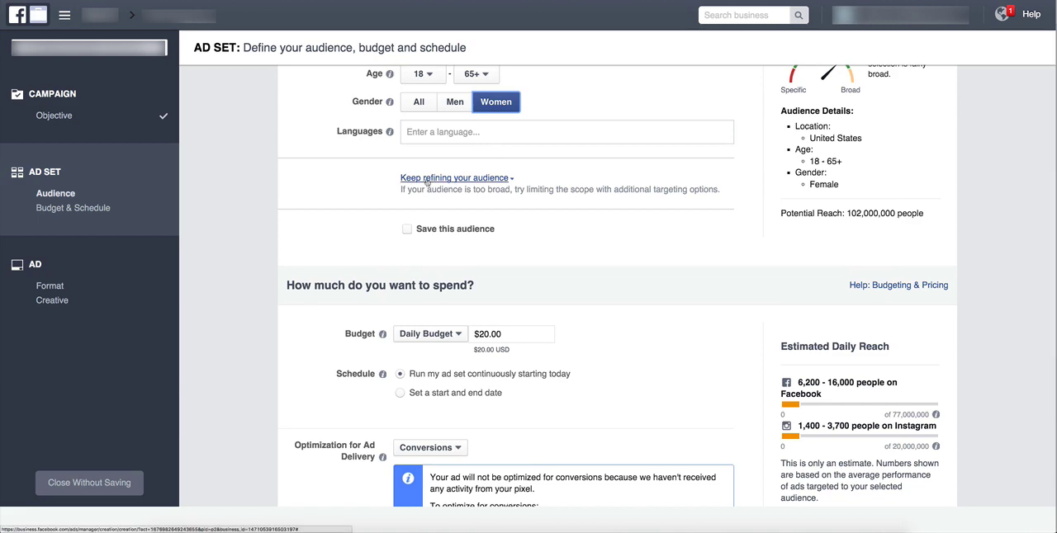
{"action": "left_click", "coordinate": [427, 180]}
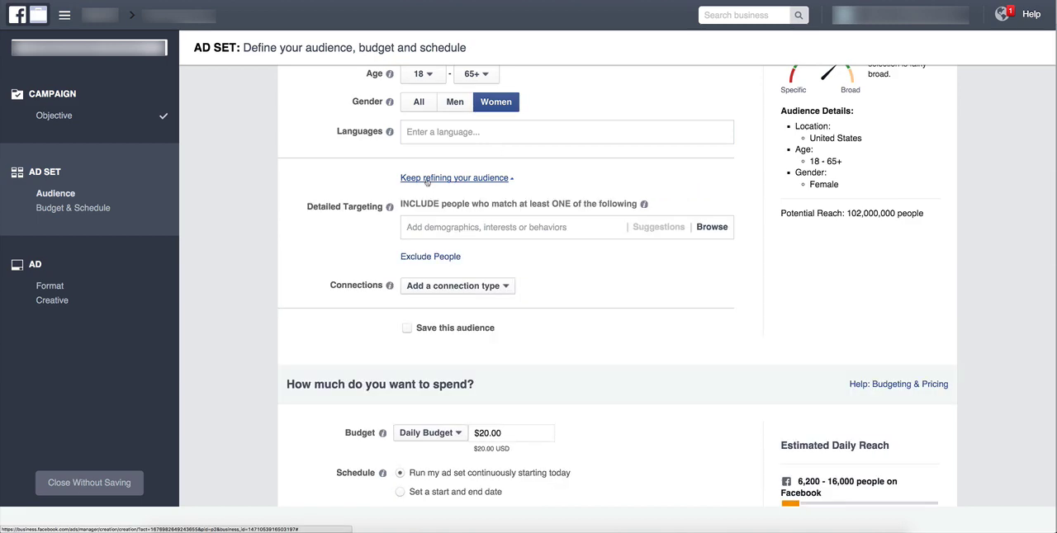
{"action": "left_click", "coordinate": [427, 180]}
{"action": "left_click", "coordinate": [427, 180]}
{"action": "left_click", "coordinate": [427, 180]}
{"action": "left_click", "coordinate": [427, 180]}
{"action": "scroll", "coordinate": [364, 240], "scroll_direction": "up", "scroll_amount": 1}
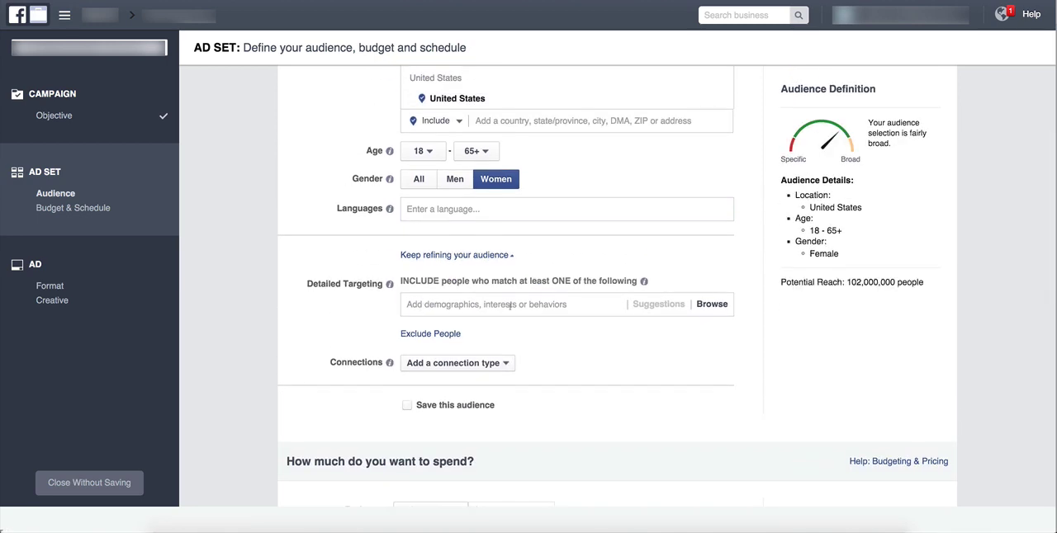
Browse the detailed targeting behaviors and examine the subcategories of Purchase behavior.
{"action": "left_click", "coordinate": [511, 305]}
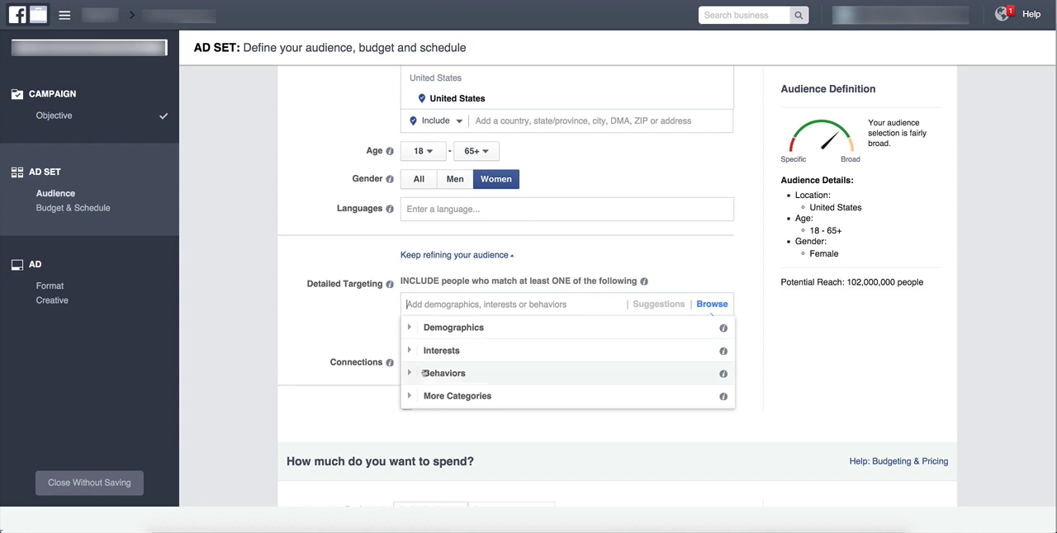
{"action": "scroll", "coordinate": [425, 373], "scroll_direction": "down", "scroll_amount": 3}
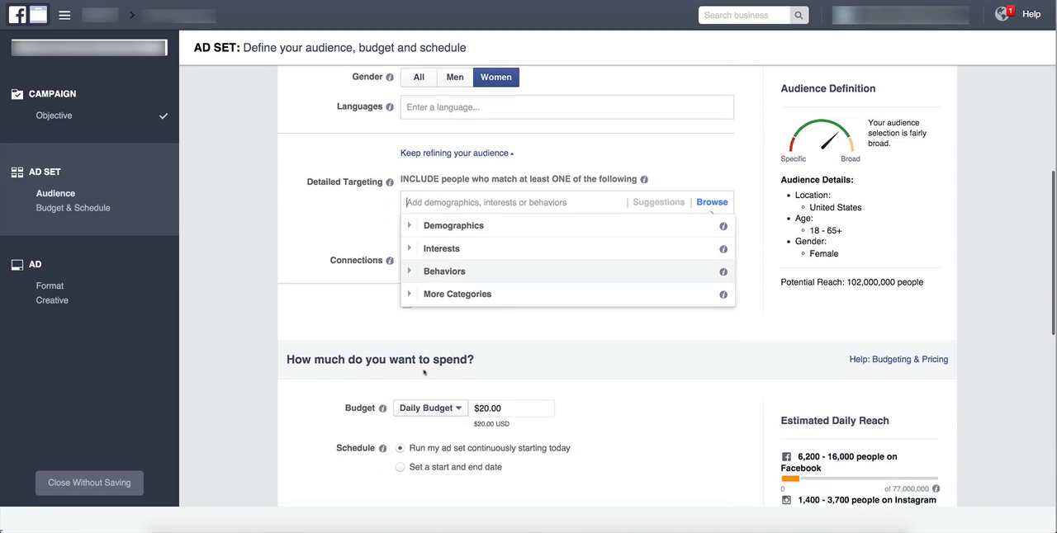
{"action": "left_click", "coordinate": [436, 274]}
{"action": "scroll", "coordinate": [441, 276], "scroll_direction": "down", "scroll_amount": 2}
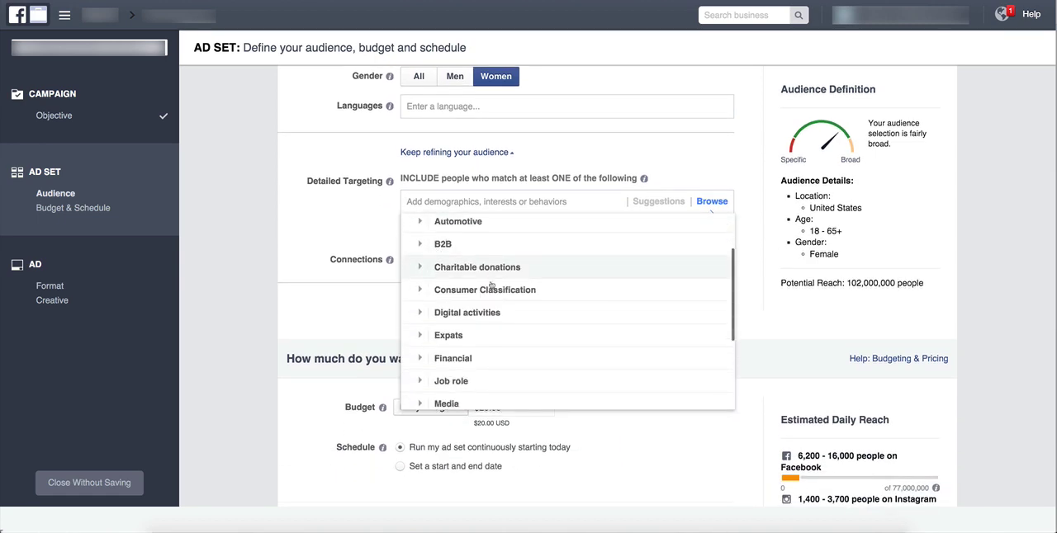
{"action": "scroll", "coordinate": [492, 285], "scroll_direction": "down", "scroll_amount": 5}
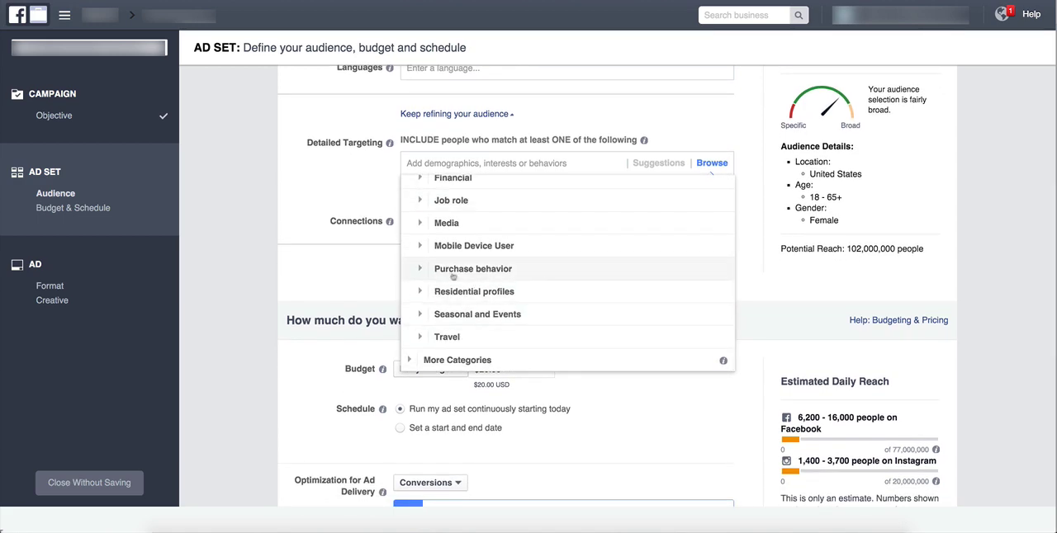
{"action": "left_click", "coordinate": [453, 271]}
{"action": "scroll", "coordinate": [450, 260], "scroll_direction": "down", "scroll_amount": 1}
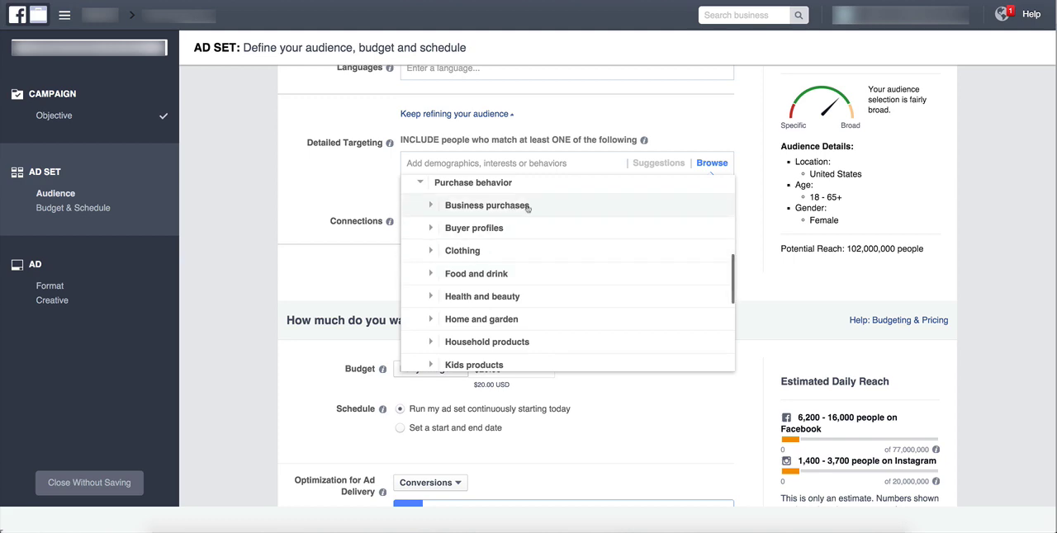
{"action": "scroll", "coordinate": [503, 252], "scroll_direction": "down", "scroll_amount": 3}
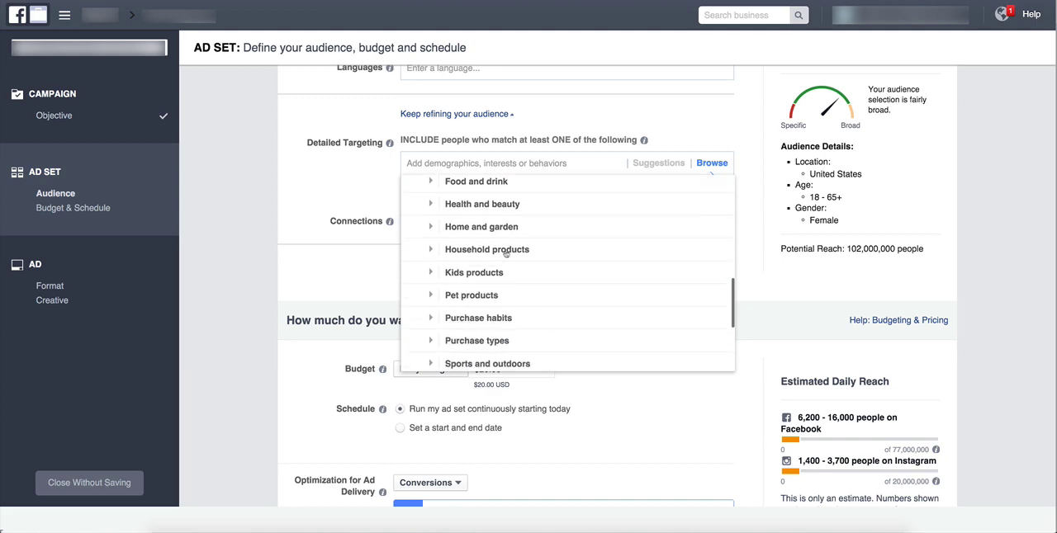
{"action": "scroll", "coordinate": [506, 255], "scroll_direction": "down", "scroll_amount": 3}
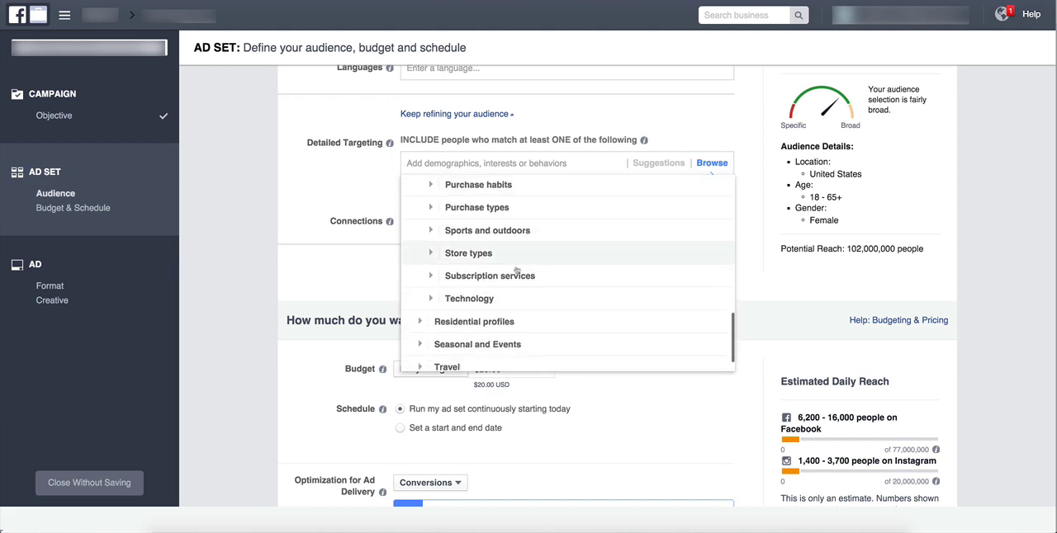
Examine the targeting options under Sports and outdoors and under Store types, including Luxury Store.
{"action": "left_click", "coordinate": [438, 230]}
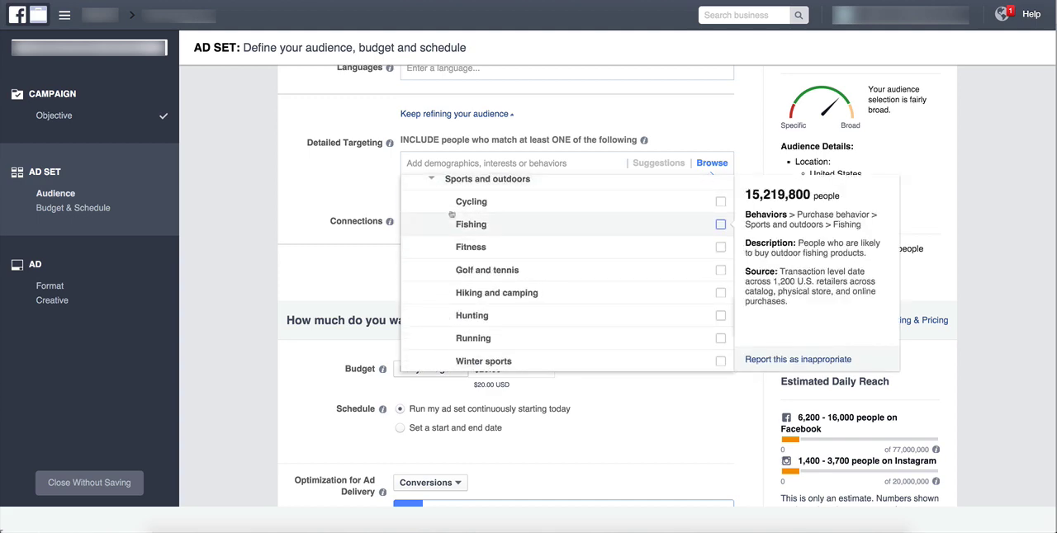
{"action": "scroll", "coordinate": [459, 248], "scroll_direction": "down", "scroll_amount": 3}
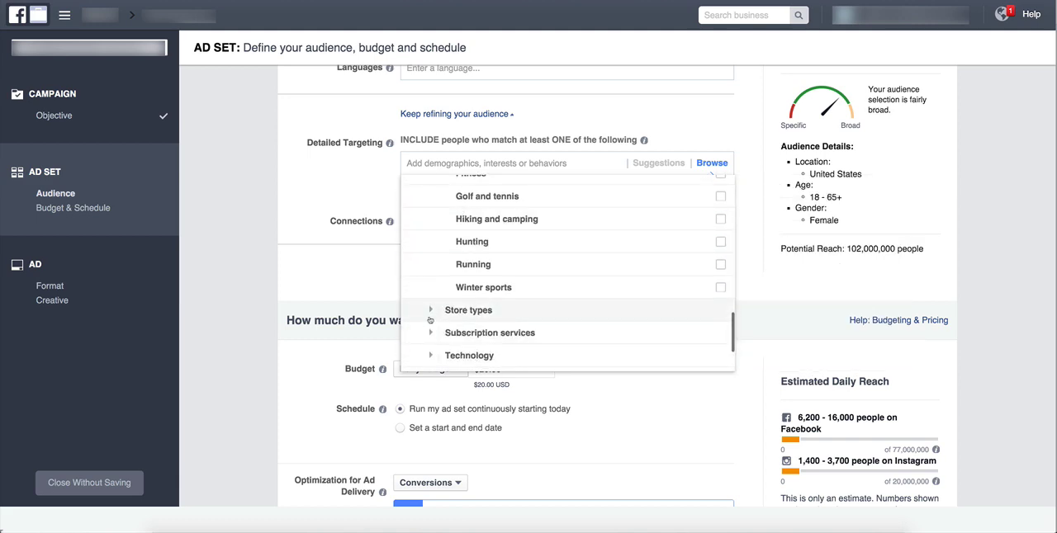
{"action": "left_click", "coordinate": [444, 310]}
{"action": "scroll", "coordinate": [444, 311], "scroll_direction": "up", "scroll_amount": 1}
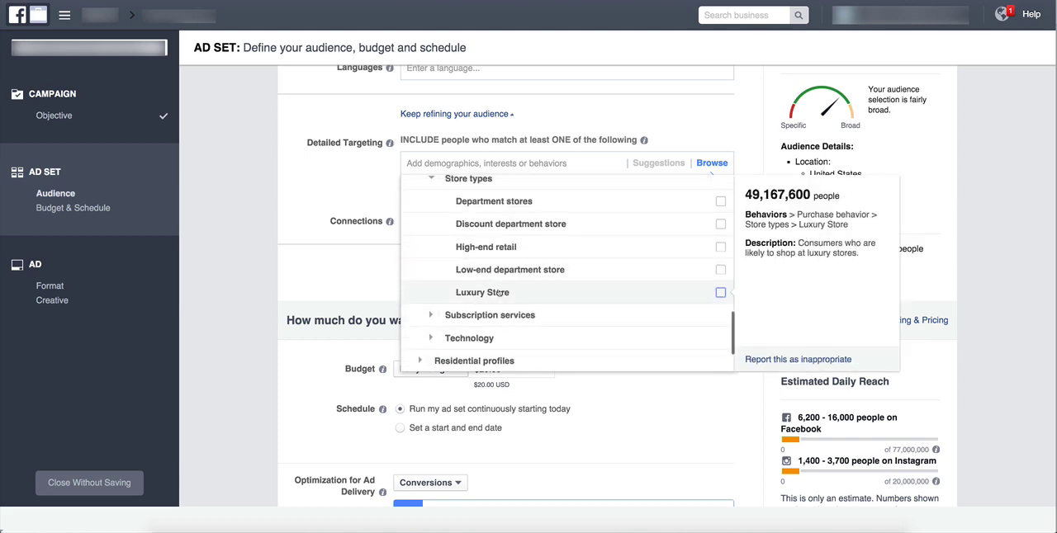
{"action": "scroll", "coordinate": [472, 236], "scroll_direction": "down", "scroll_amount": 2}
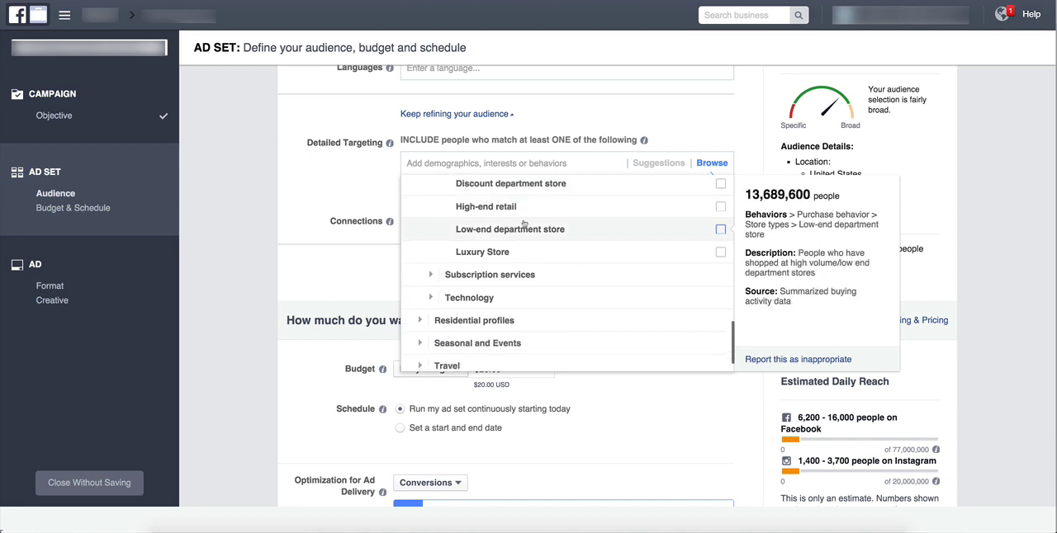
{"action": "scroll", "coordinate": [471, 248], "scroll_direction": "up", "scroll_amount": 7}
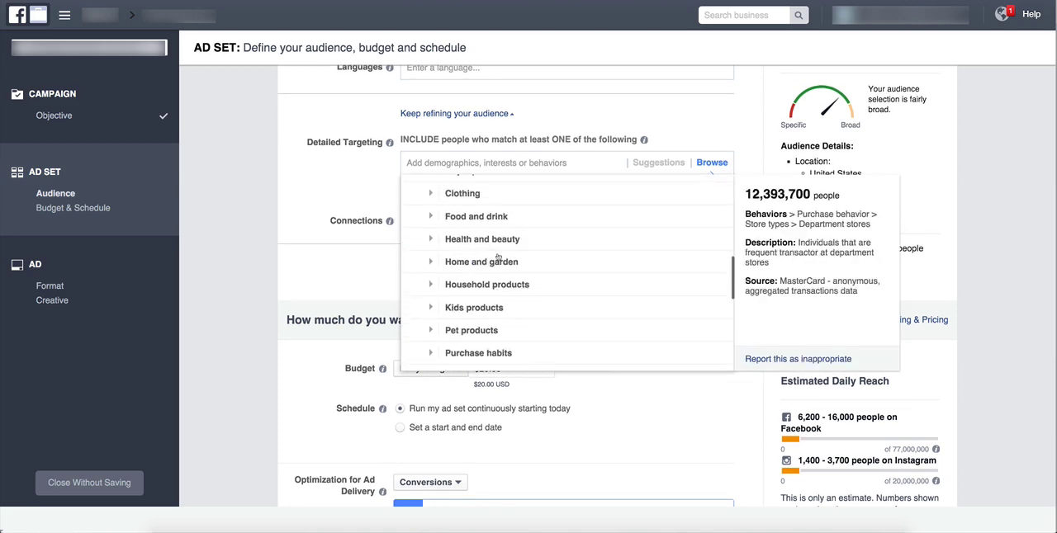
Examine the Purchase types options for categories that suit the necklace product.
{"action": "scroll", "coordinate": [500, 259], "scroll_direction": "down", "scroll_amount": 2}
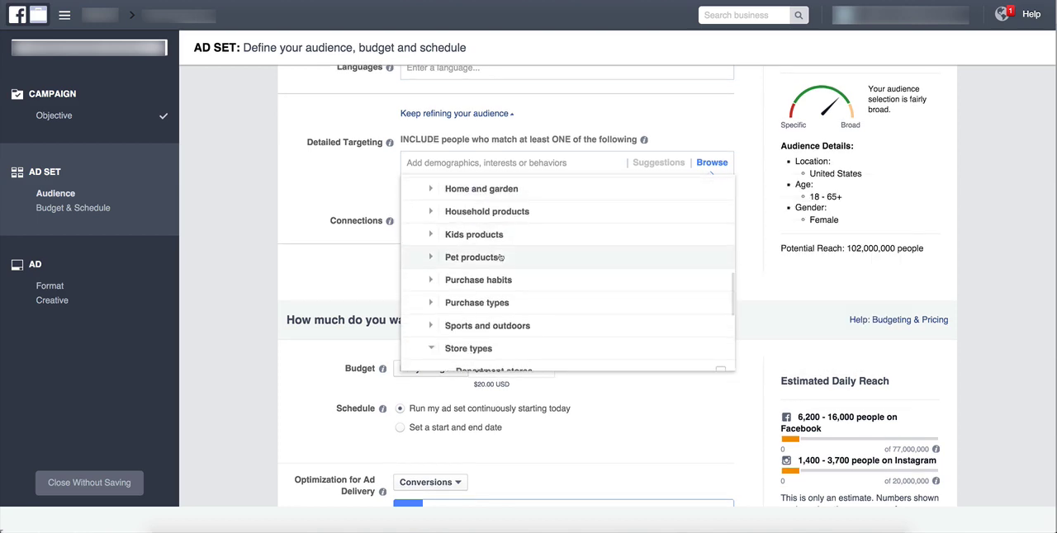
{"action": "left_click", "coordinate": [478, 302]}
{"action": "scroll", "coordinate": [470, 289], "scroll_direction": "down", "scroll_amount": 2}
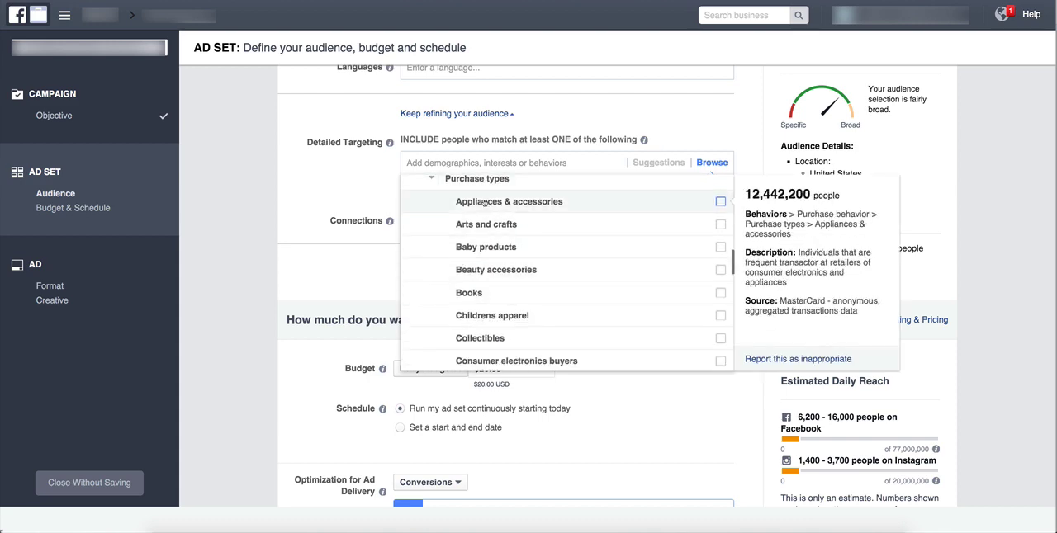
{"action": "scroll", "coordinate": [514, 217], "scroll_direction": "down", "scroll_amount": 3}
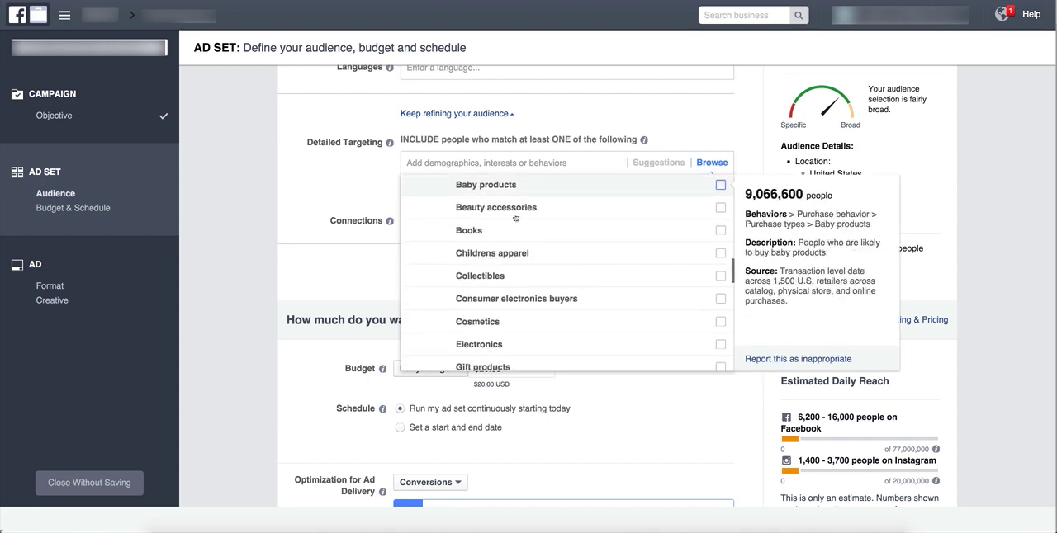
{"action": "scroll", "coordinate": [515, 218], "scroll_direction": "down", "scroll_amount": 3}
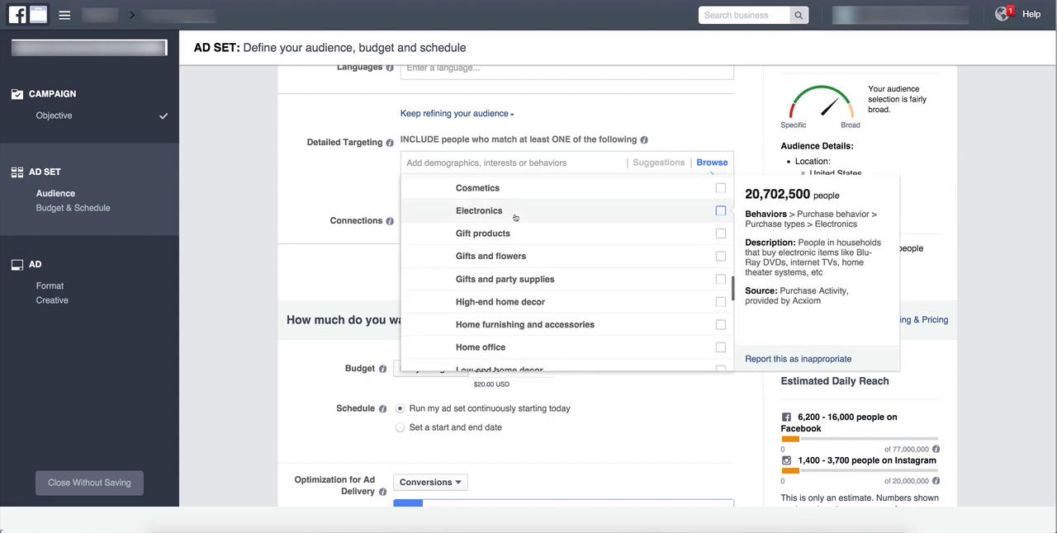
{"action": "scroll", "coordinate": [516, 218], "scroll_direction": "down", "scroll_amount": 3}
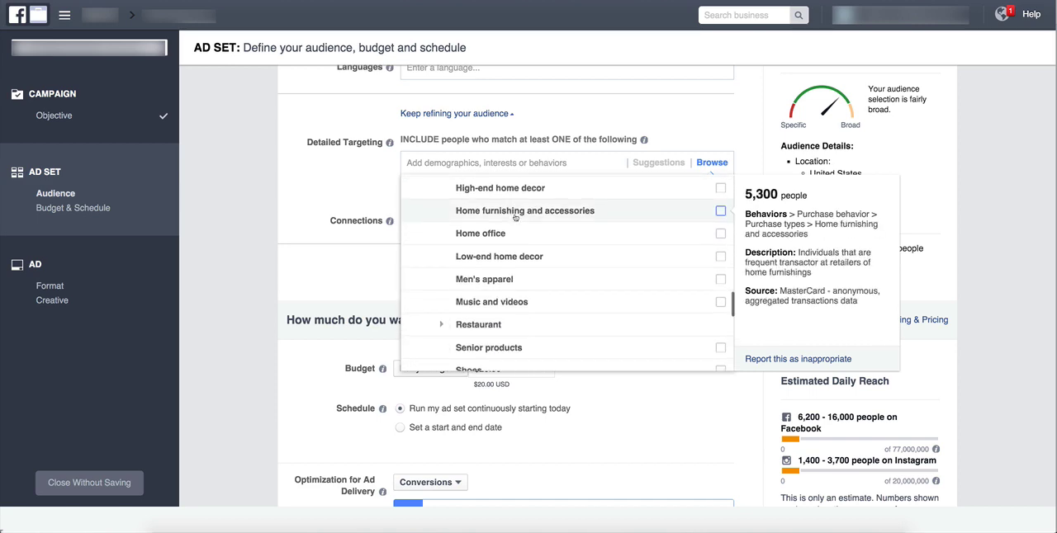
{"action": "scroll", "coordinate": [515, 217], "scroll_direction": "up", "scroll_amount": 5}
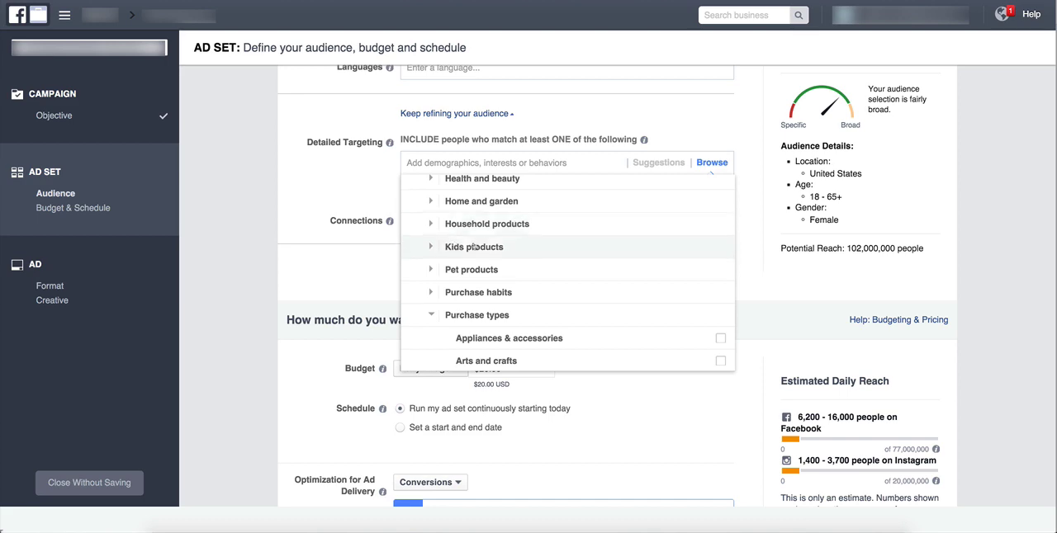
Examine the Health and beauty purchase options, then collapse that subcategory.
{"action": "scroll", "coordinate": [513, 247], "scroll_direction": "up", "scroll_amount": 3}
{"action": "left_click", "coordinate": [430, 291]}
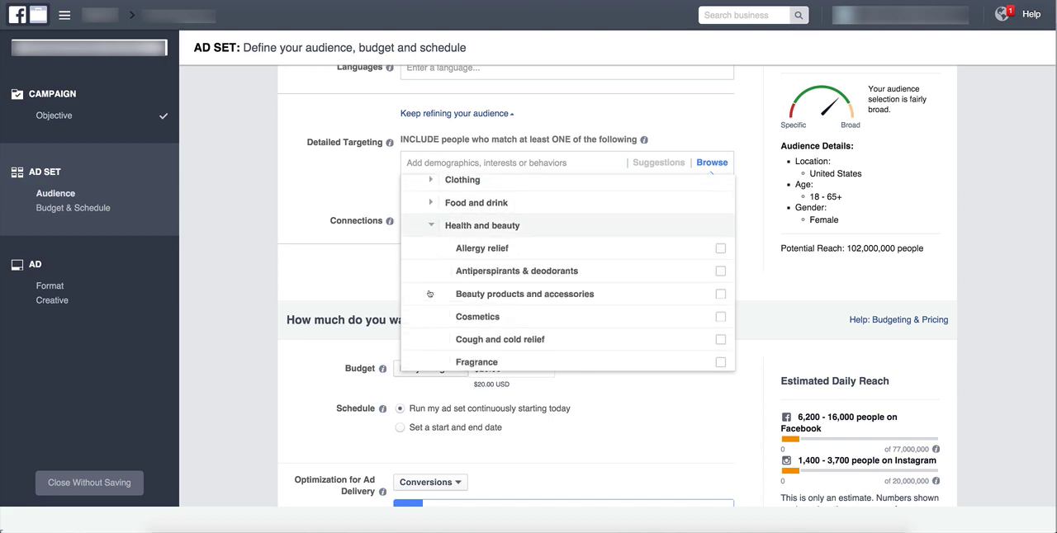
{"action": "scroll", "coordinate": [470, 248], "scroll_direction": "down", "scroll_amount": 2}
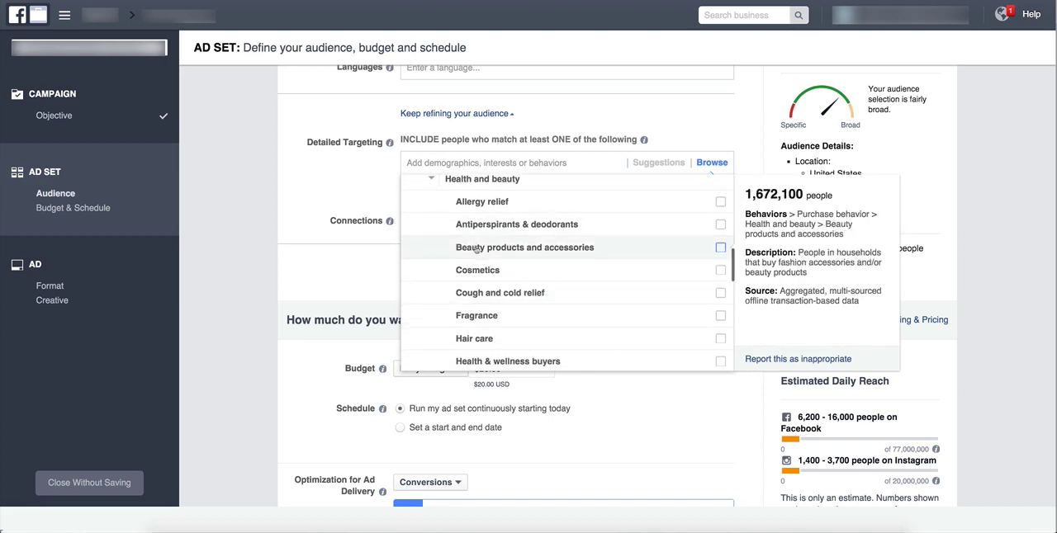
{"action": "scroll", "coordinate": [477, 252], "scroll_direction": "down", "scroll_amount": 3}
{"action": "scroll", "coordinate": [477, 252], "scroll_direction": "down", "scroll_amount": 7}
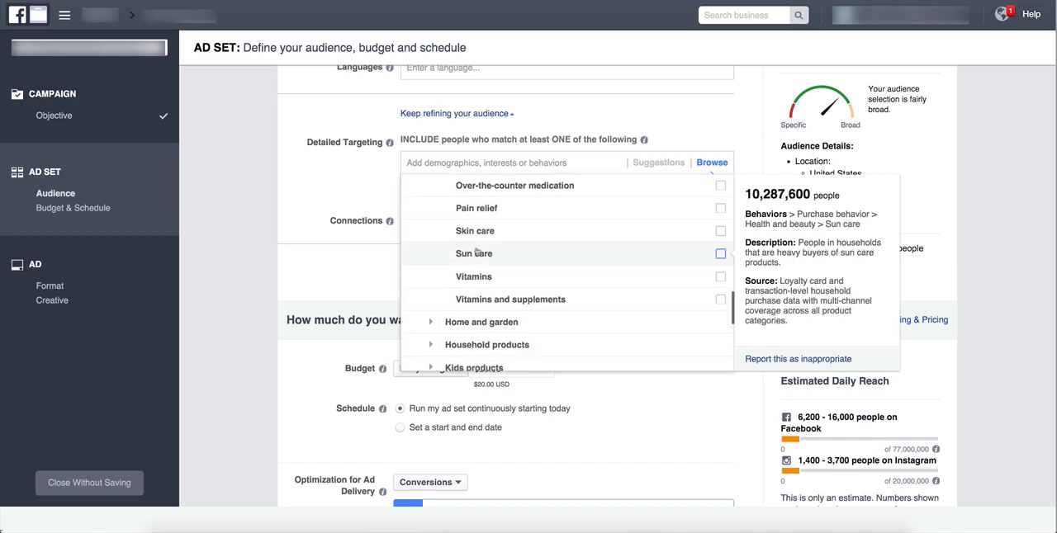
{"action": "scroll", "coordinate": [476, 252], "scroll_direction": "up", "scroll_amount": 10}
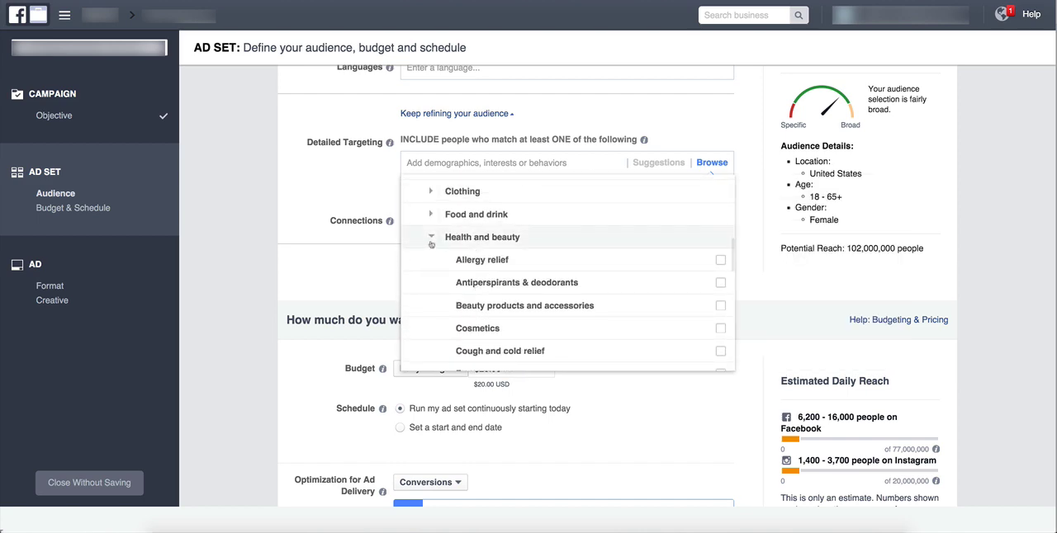
{"action": "left_click", "coordinate": [429, 240]}
Examine the Business purchases options, the remaining Purchase behavior subcategories and the More Categories section of the detailed targeting list.
{"action": "scroll", "coordinate": [438, 223], "scroll_direction": "up", "scroll_amount": 3}
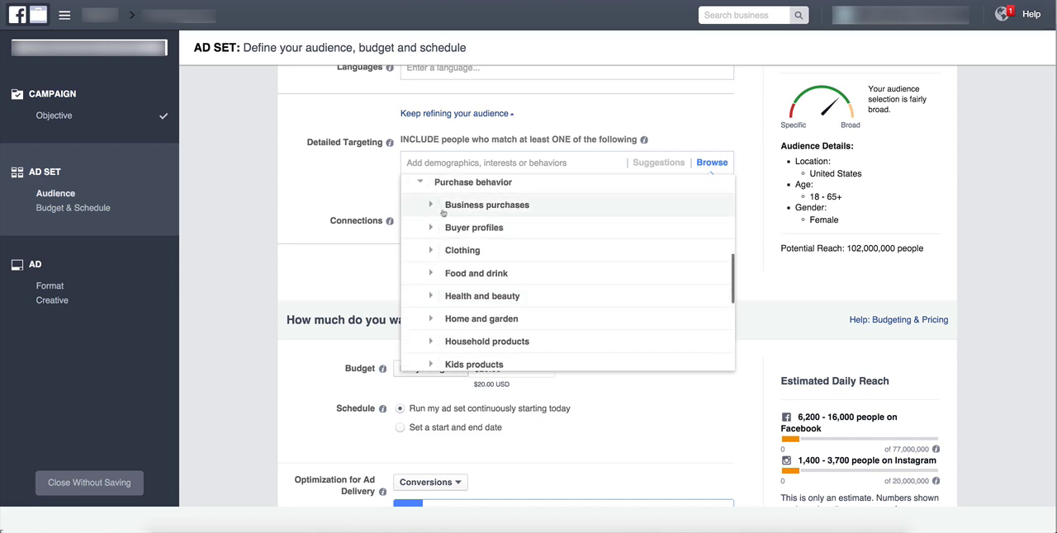
{"action": "left_click", "coordinate": [427, 204]}
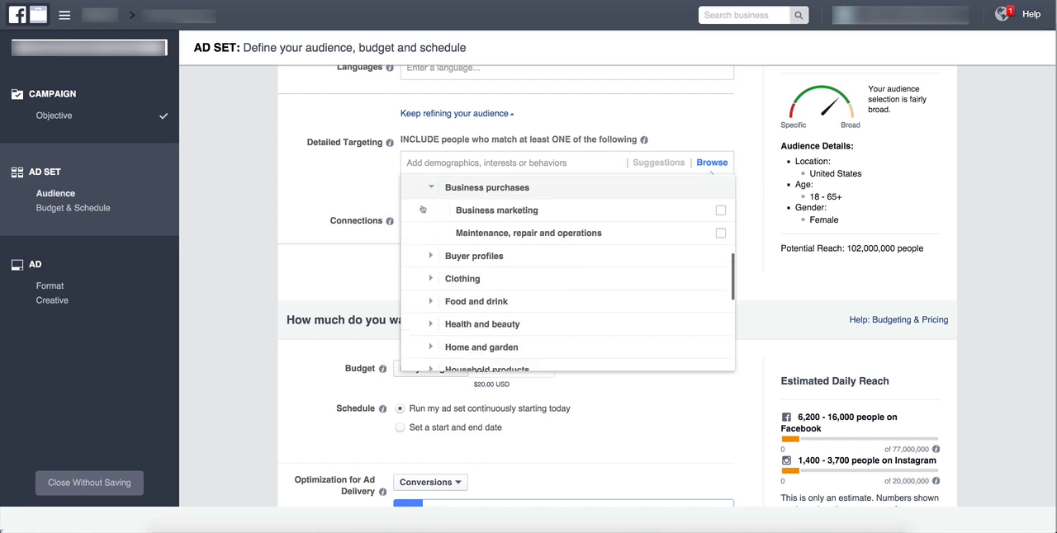
{"action": "left_click", "coordinate": [428, 187]}
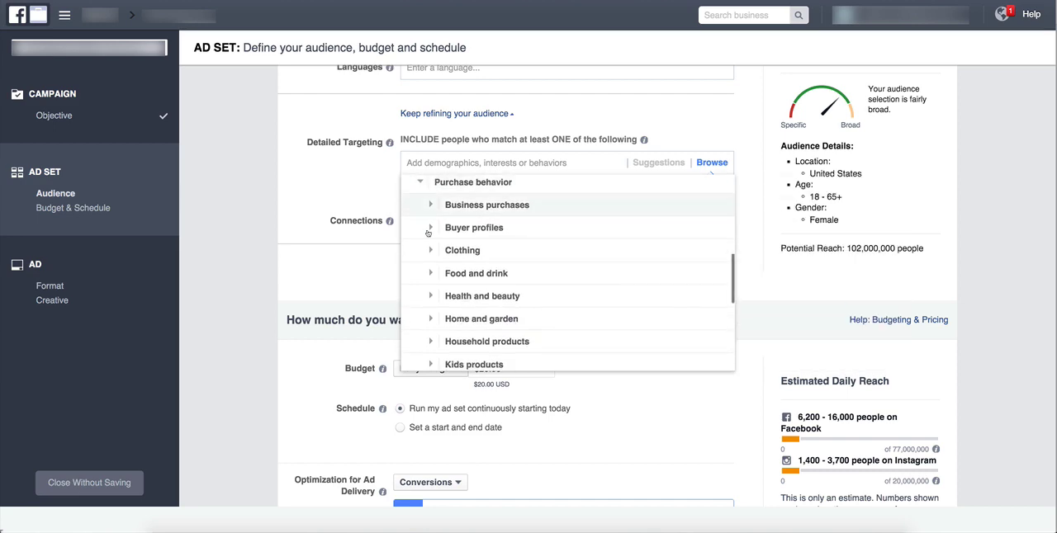
{"action": "scroll", "coordinate": [496, 258], "scroll_direction": "down", "scroll_amount": 5}
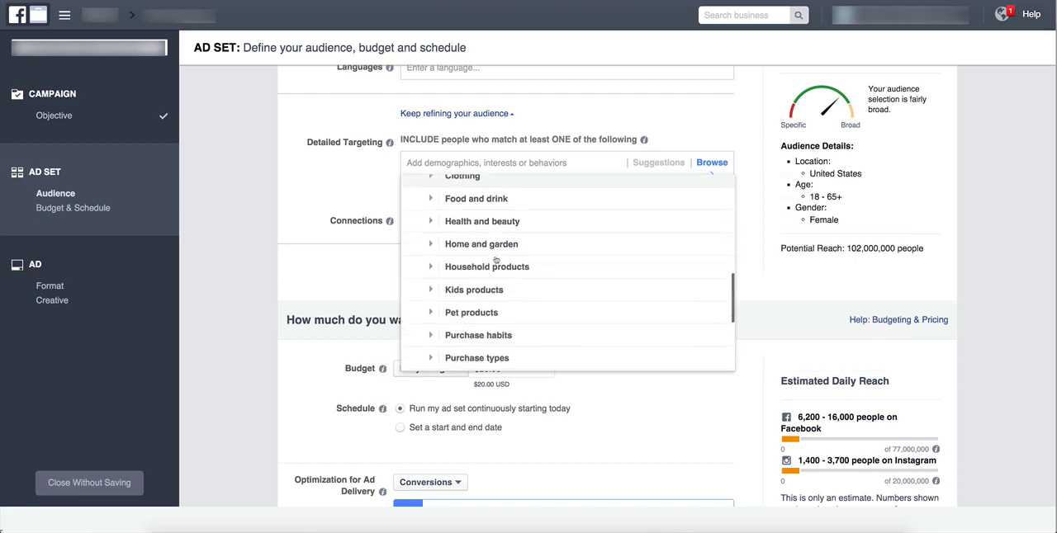
{"action": "scroll", "coordinate": [496, 260], "scroll_direction": "down", "scroll_amount": 1}
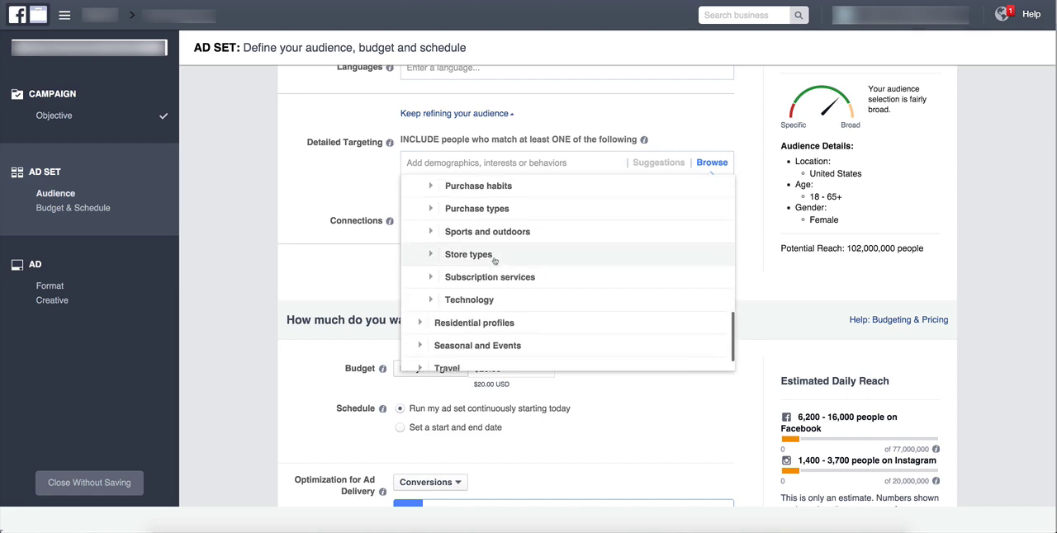
{"action": "scroll", "coordinate": [475, 270], "scroll_direction": "down", "scroll_amount": 3}
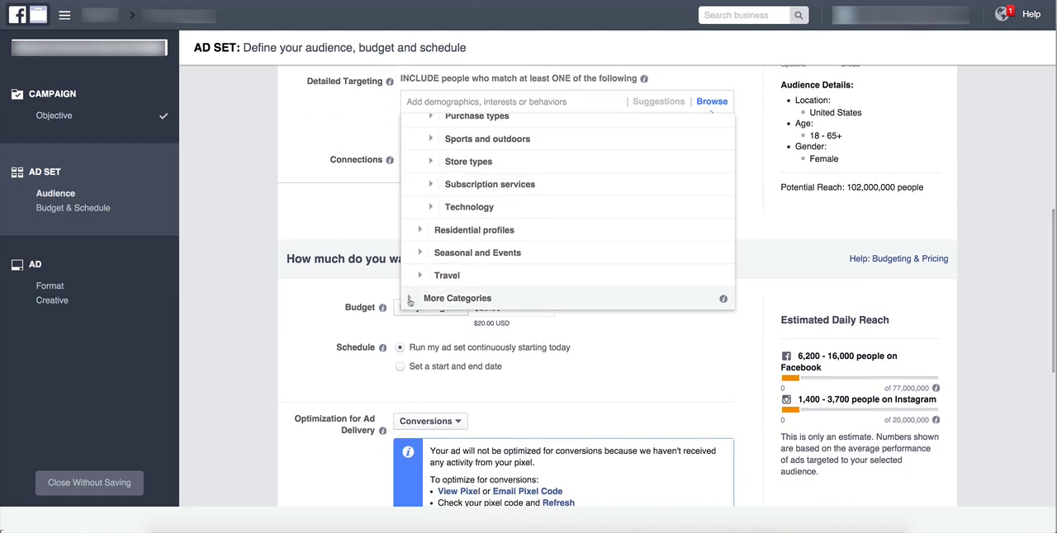
{"action": "left_click", "coordinate": [424, 296]}
{"action": "scroll", "coordinate": [481, 213], "scroll_direction": "up", "scroll_amount": 2}
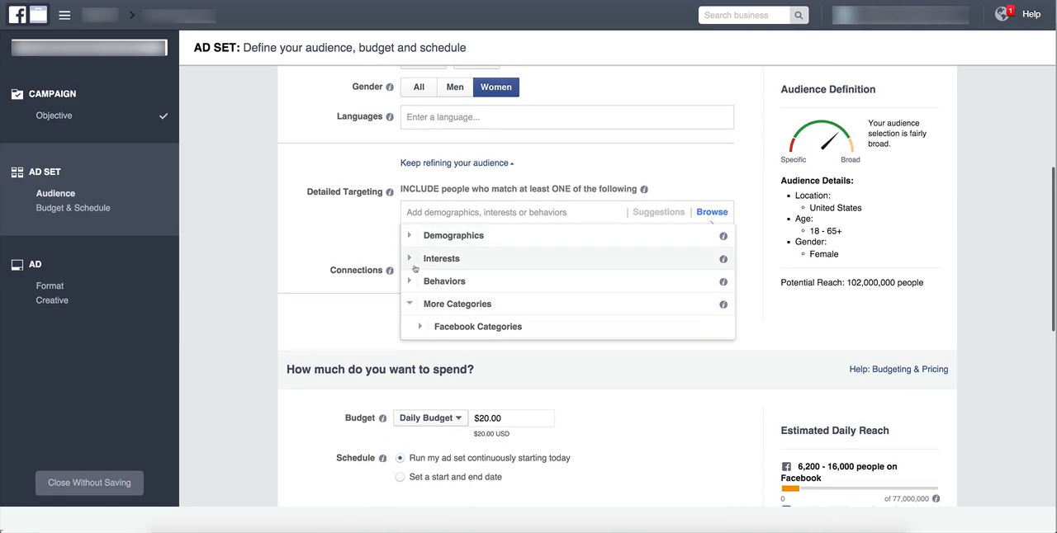
Add the Fashionistas and Shoppers buyer profiles from the Purchase behavior category to the detailed targeting.
{"action": "left_click", "coordinate": [413, 283]}
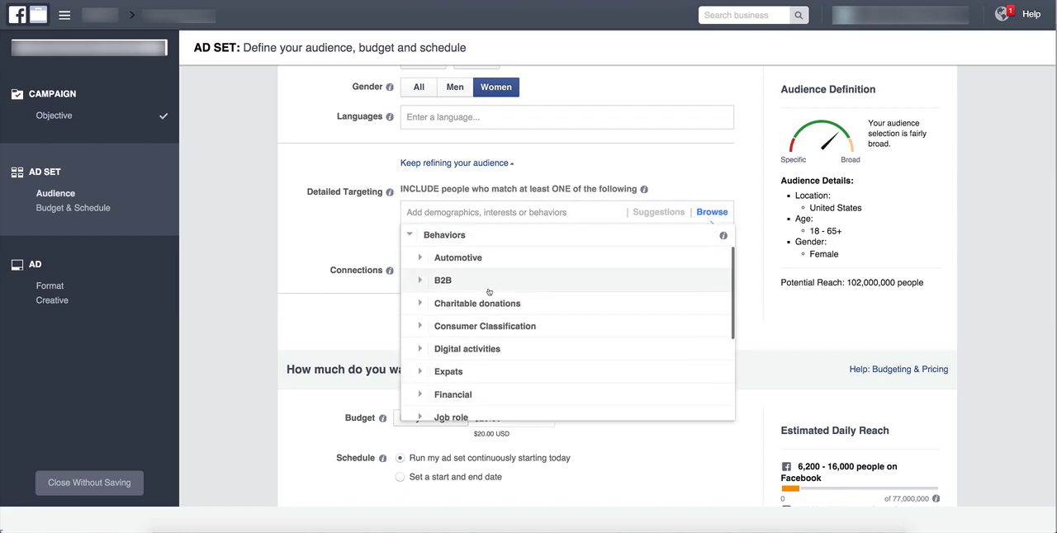
{"action": "scroll", "coordinate": [484, 289], "scroll_direction": "down", "scroll_amount": 5}
{"action": "scroll", "coordinate": [486, 292], "scroll_direction": "down", "scroll_amount": 1}
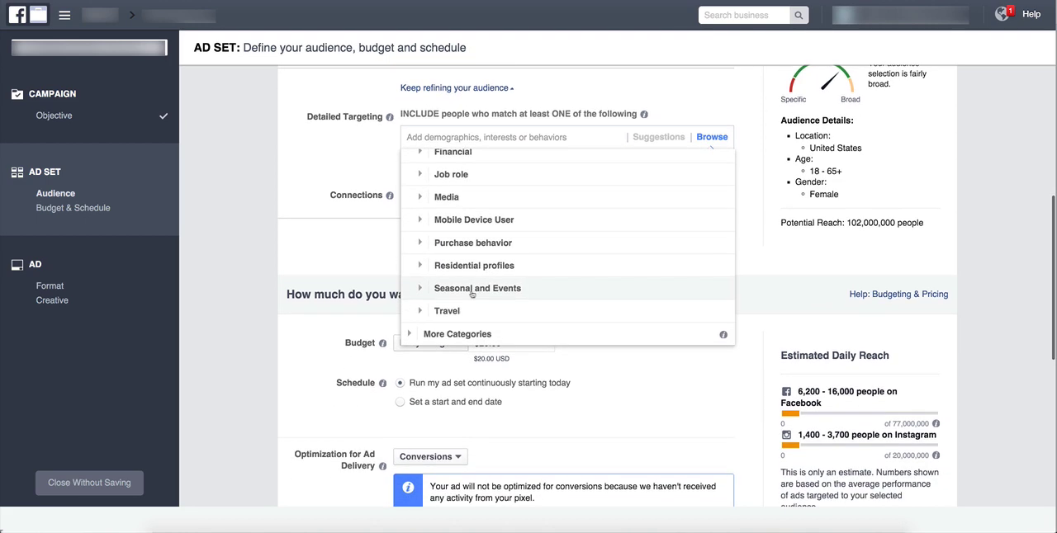
{"action": "left_click", "coordinate": [418, 245]}
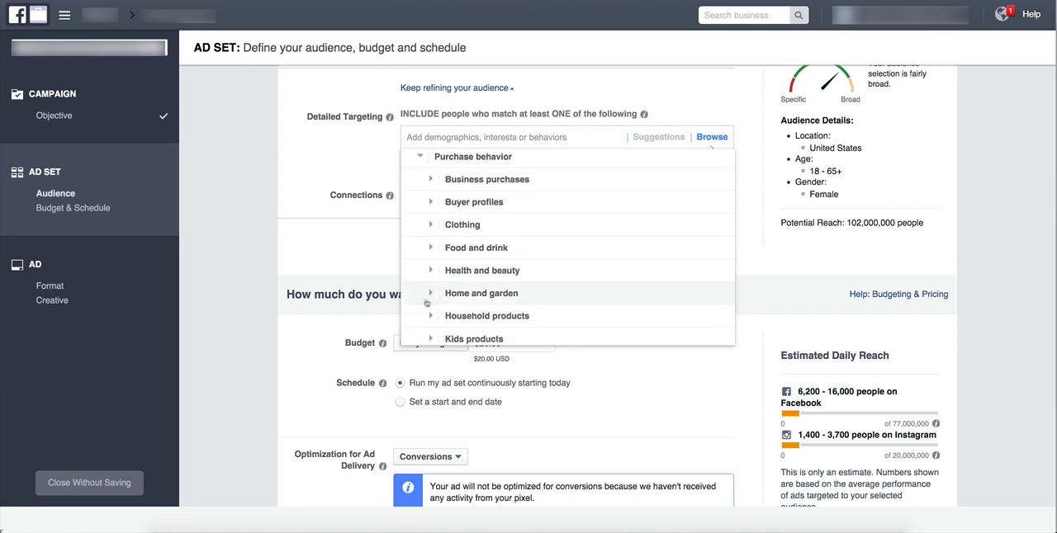
{"action": "left_click", "coordinate": [446, 202]}
{"action": "scroll", "coordinate": [539, 187], "scroll_direction": "down", "scroll_amount": 2}
{"action": "scroll", "coordinate": [546, 196], "scroll_direction": "down", "scroll_amount": 1}
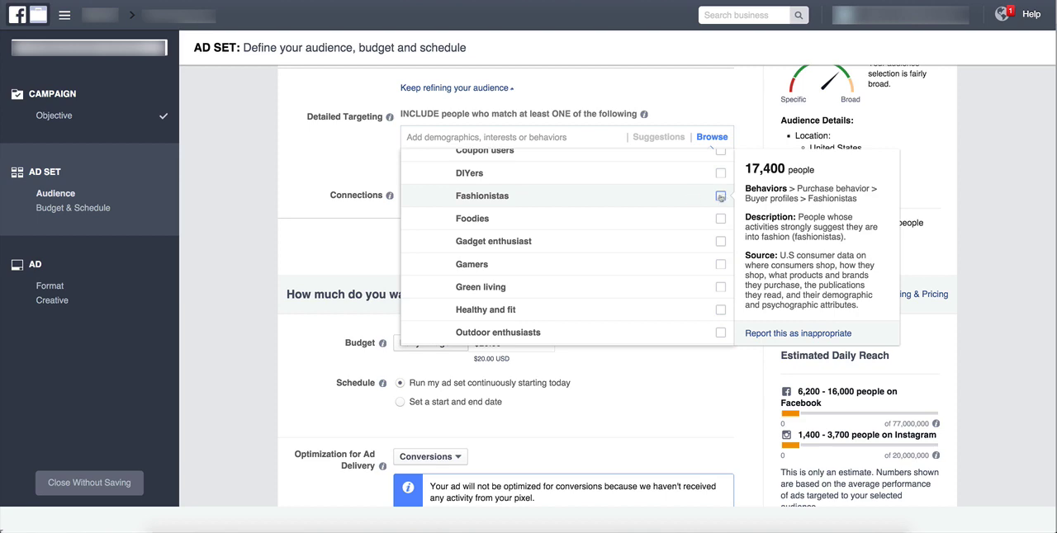
{"action": "left_click", "coordinate": [720, 196]}
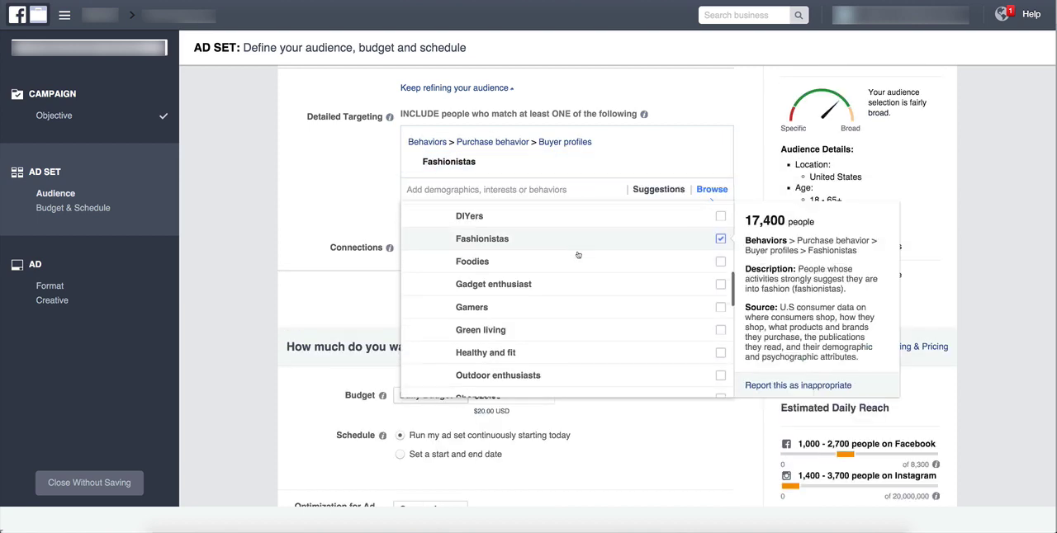
{"action": "scroll", "coordinate": [578, 255], "scroll_direction": "down", "scroll_amount": 5}
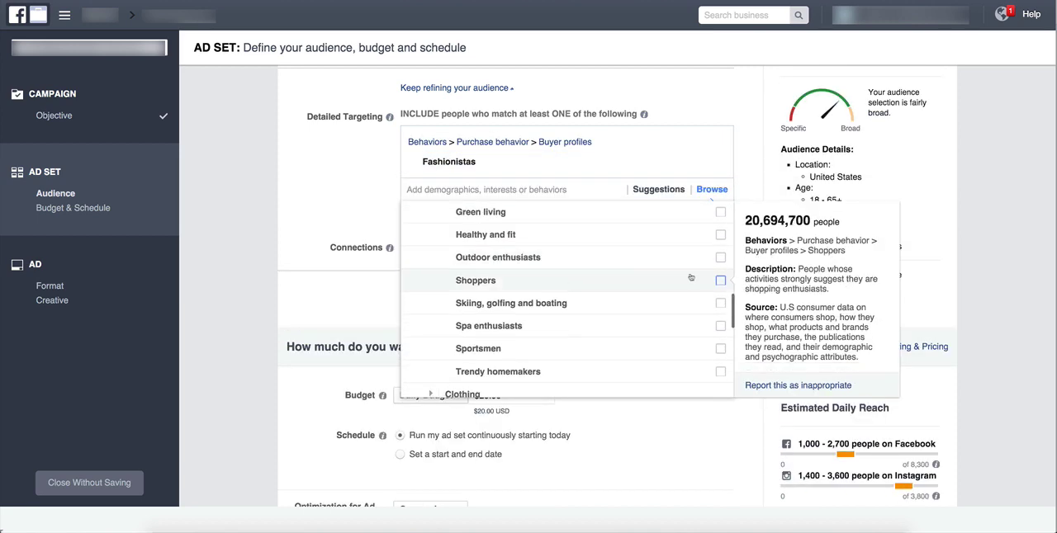
{"action": "left_click", "coordinate": [721, 280]}
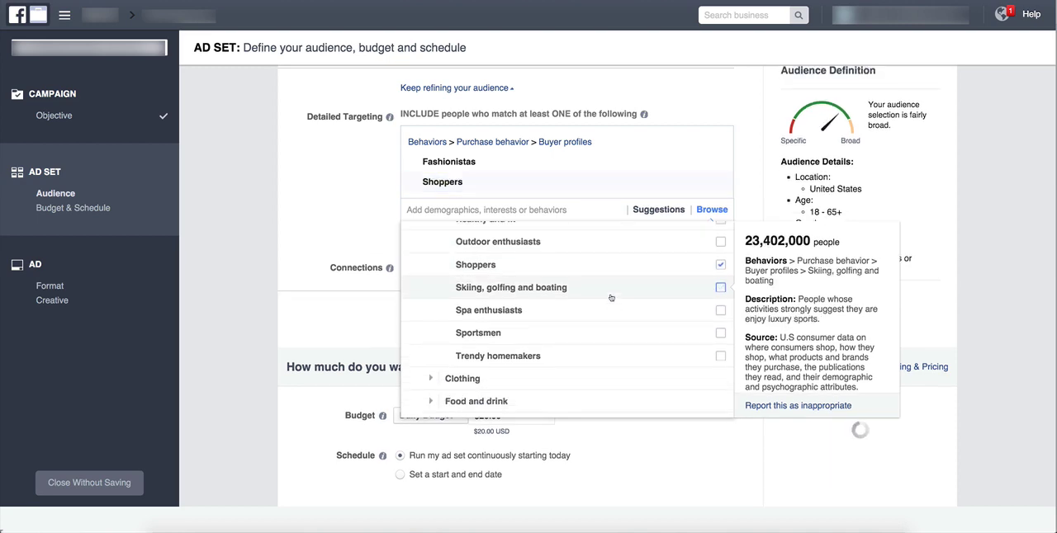
Add Jewelry from the Women's clothing purchase behaviors to the detailed targeting and close the category list.
{"action": "scroll", "coordinate": [611, 298], "scroll_direction": "down", "scroll_amount": 3}
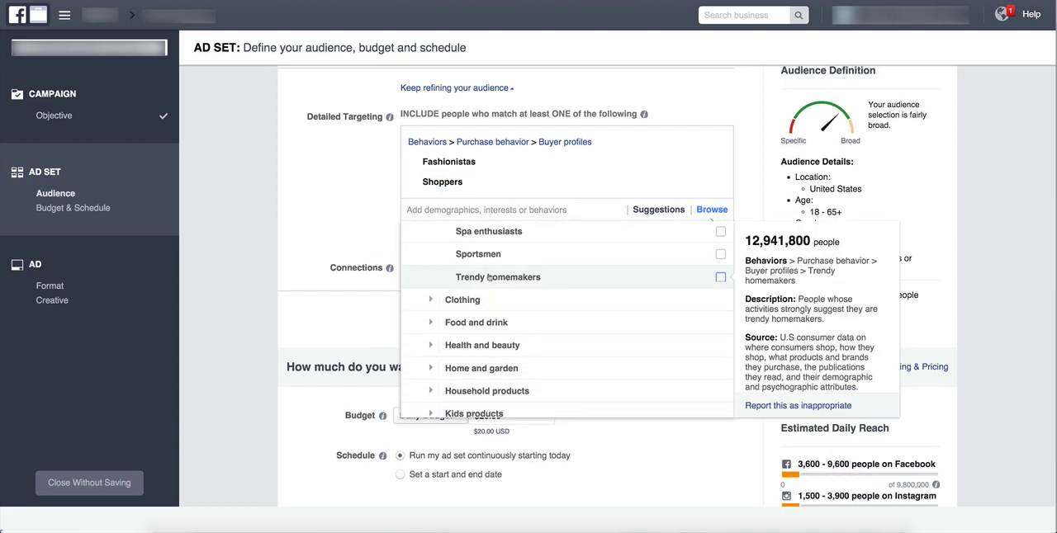
{"action": "left_click", "coordinate": [430, 301]}
{"action": "scroll", "coordinate": [455, 327], "scroll_direction": "down", "scroll_amount": 5}
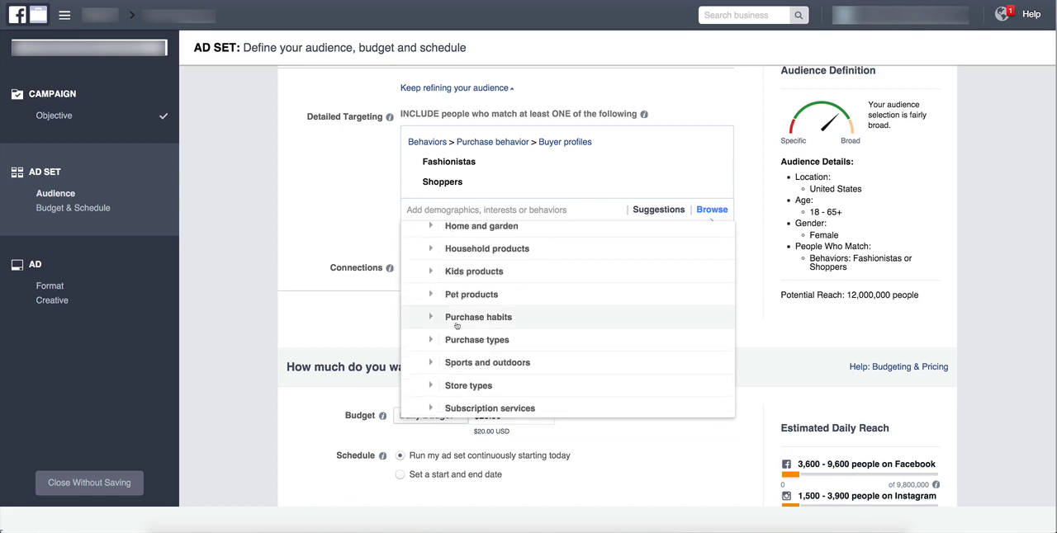
{"action": "scroll", "coordinate": [479, 328], "scroll_direction": "up", "scroll_amount": 3}
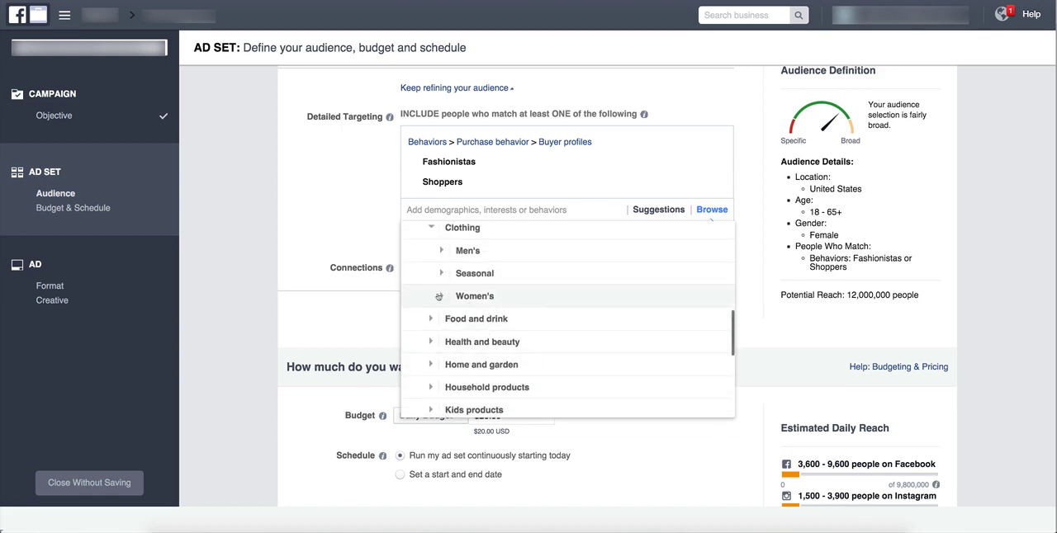
{"action": "left_click", "coordinate": [441, 295]}
{"action": "scroll", "coordinate": [566, 272], "scroll_direction": "down", "scroll_amount": 1}
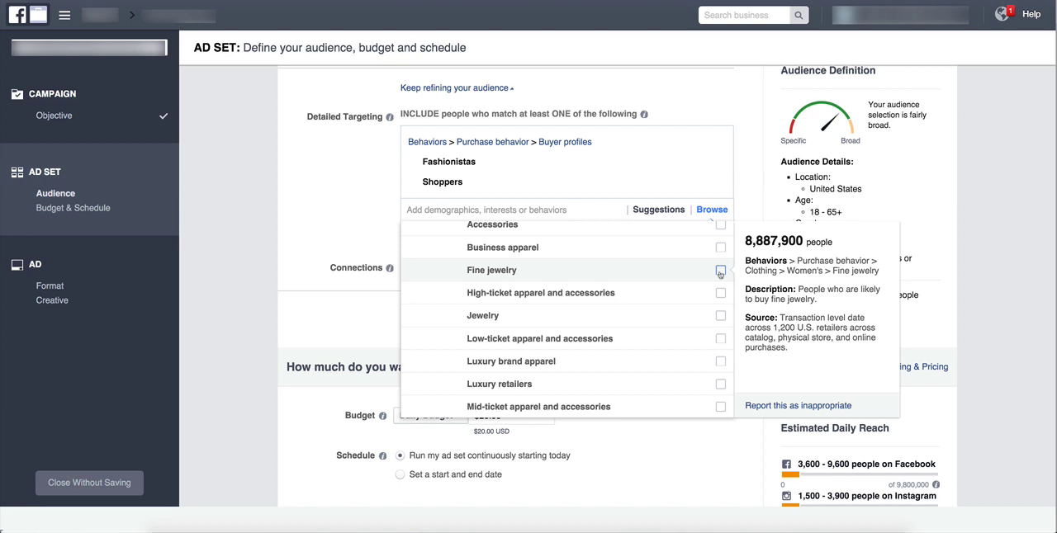
{"action": "left_click", "coordinate": [720, 317]}
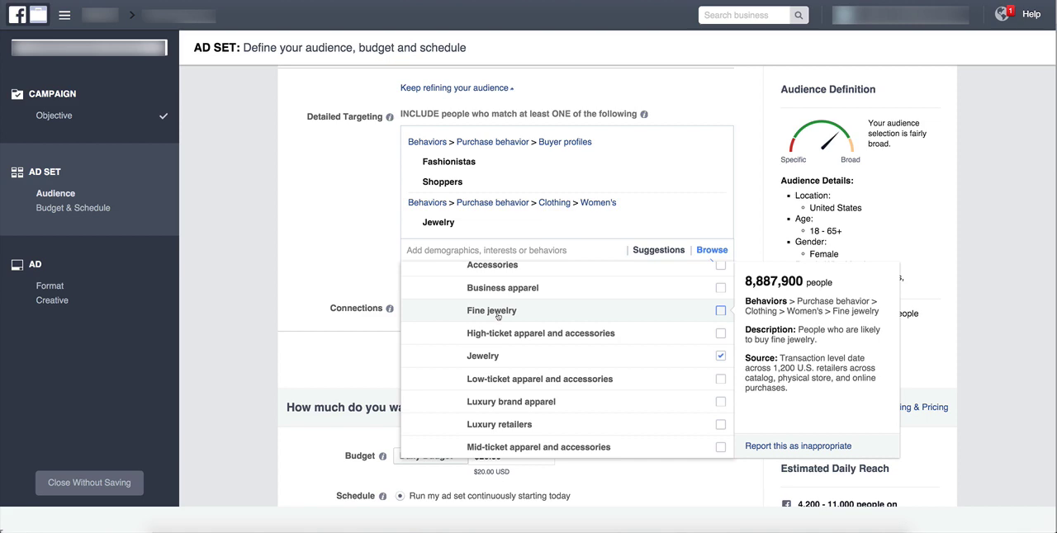
{"action": "scroll", "coordinate": [561, 354], "scroll_direction": "down", "scroll_amount": 4}
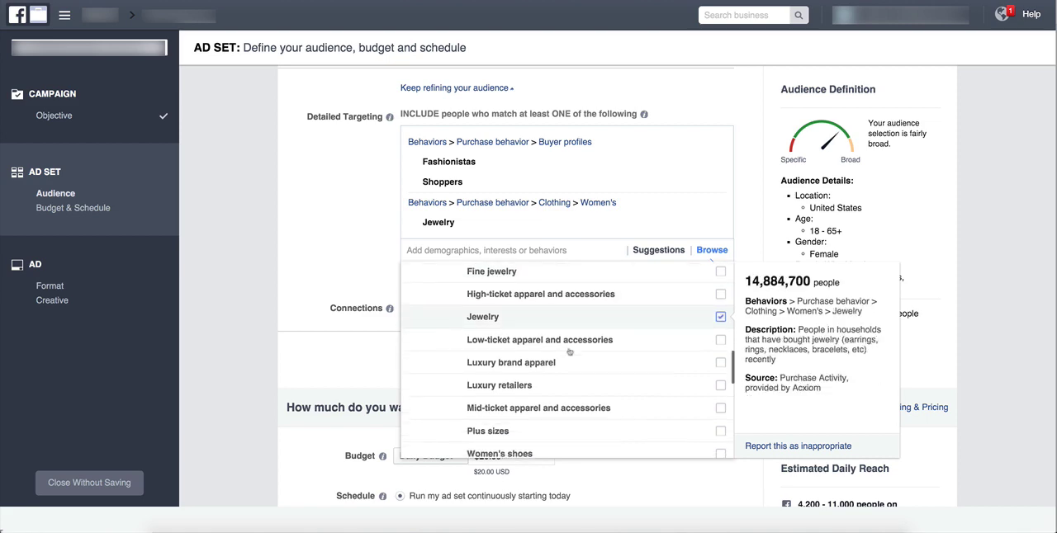
{"action": "left_click", "coordinate": [336, 269]}
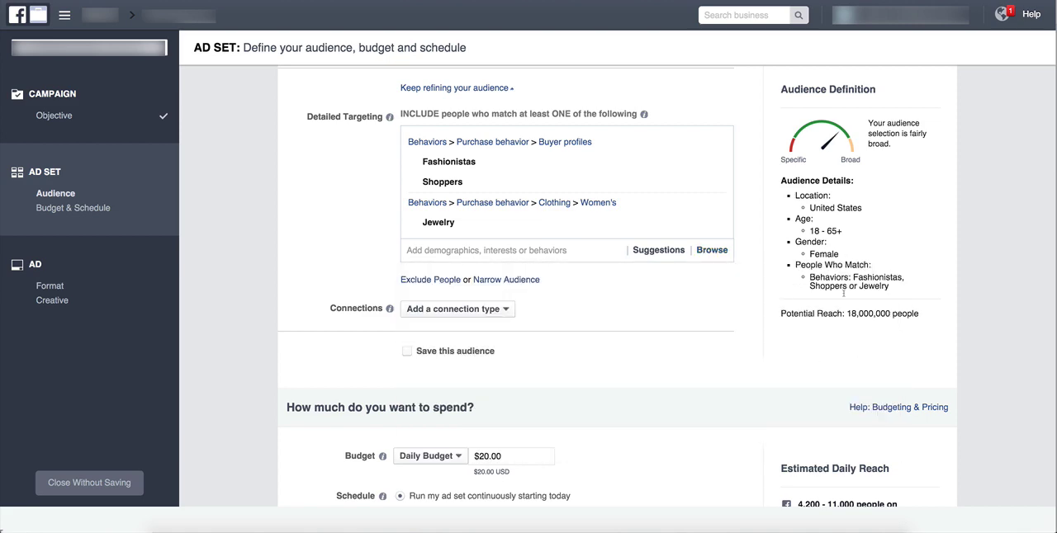
Review the potential reach and the matched behaviors in the audience definition summary.
{"action": "left_click_drag", "start_coordinate": [848, 313], "coordinate": [908, 314]}
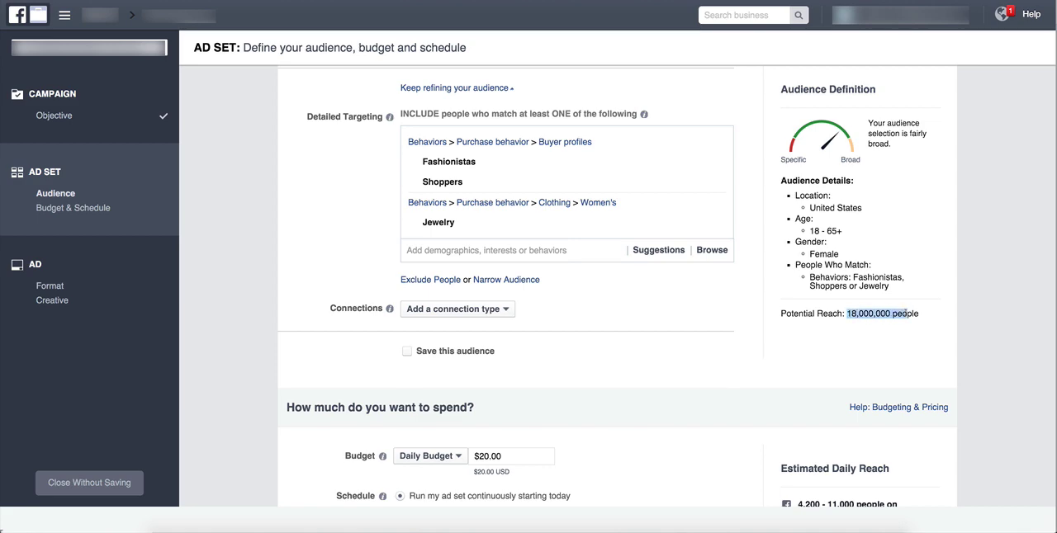
{"action": "scroll", "coordinate": [767, 312], "scroll_direction": "down", "scroll_amount": 1}
{"action": "left_click", "coordinate": [728, 314]}
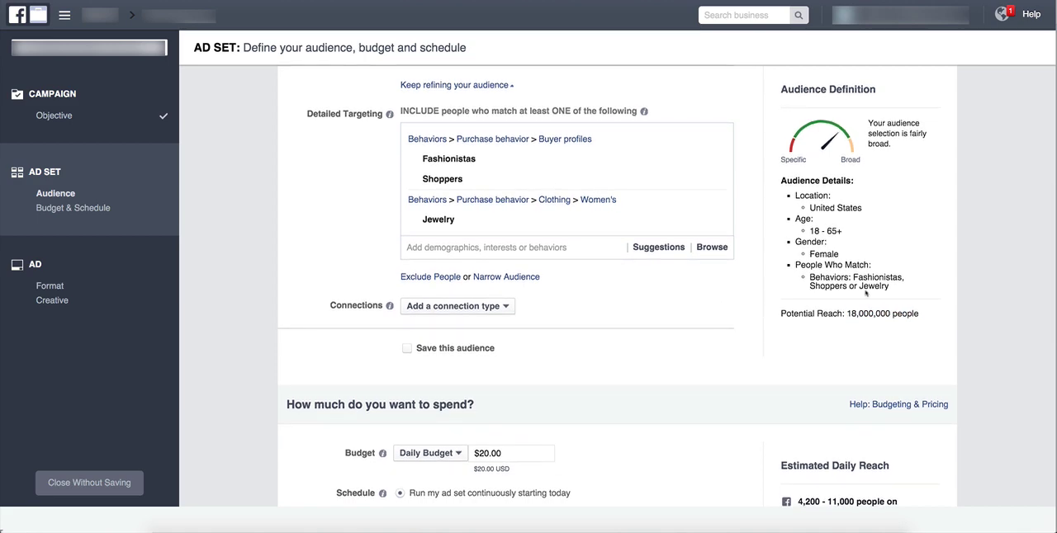
{"action": "left_click_drag", "start_coordinate": [886, 287], "coordinate": [810, 287]}
{"action": "scroll", "coordinate": [810, 286], "scroll_direction": "up", "scroll_amount": 1}
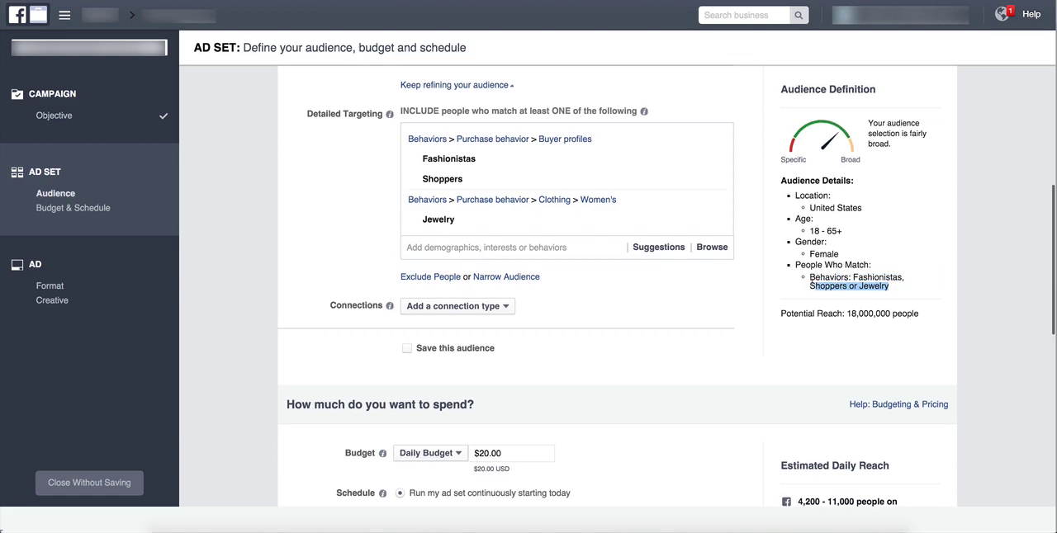
{"action": "left_click", "coordinate": [279, 245]}
{"action": "scroll", "coordinate": [279, 244], "scroll_direction": "up", "scroll_amount": 1}
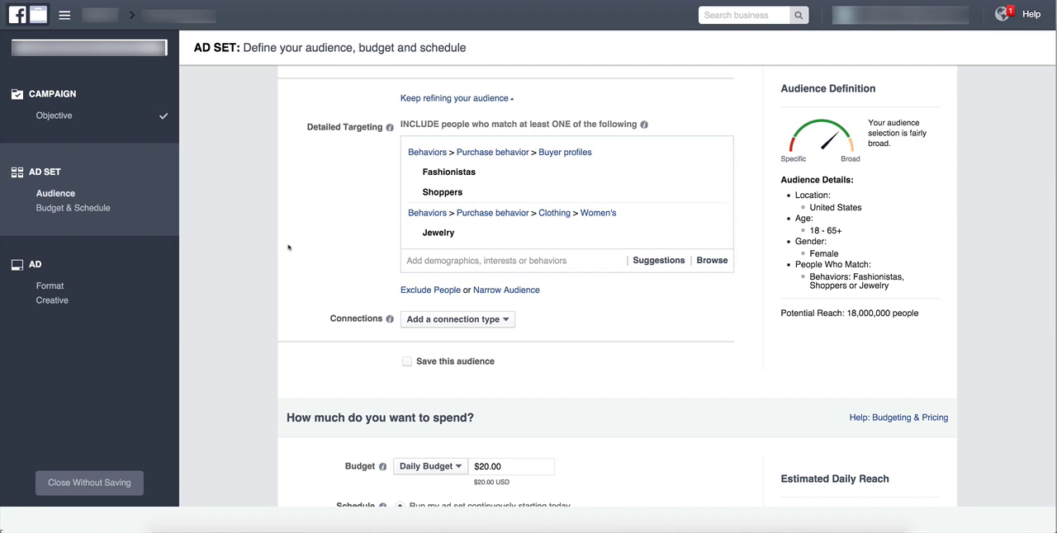
Search the detailed targeting for "necklaces" and "silver necklace" and add both as interests.
{"action": "left_click", "coordinate": [437, 261]}
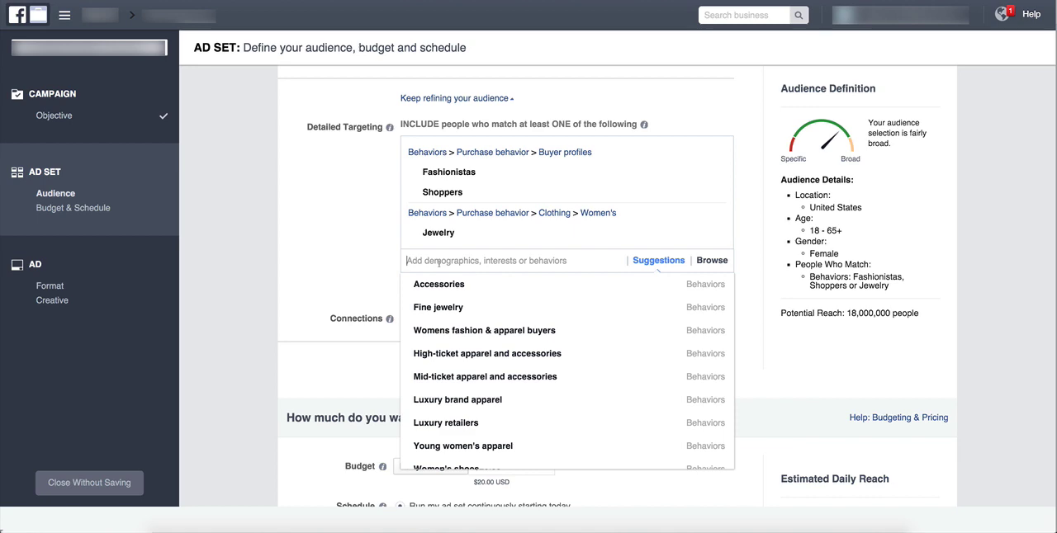
{"action": "type", "text": "necklaces"}
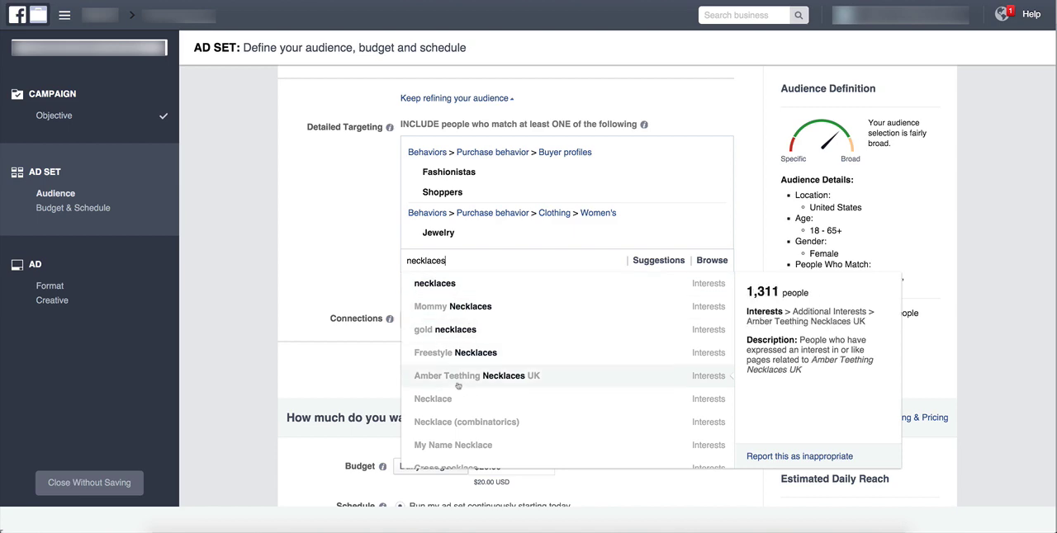
{"action": "left_click", "coordinate": [436, 284]}
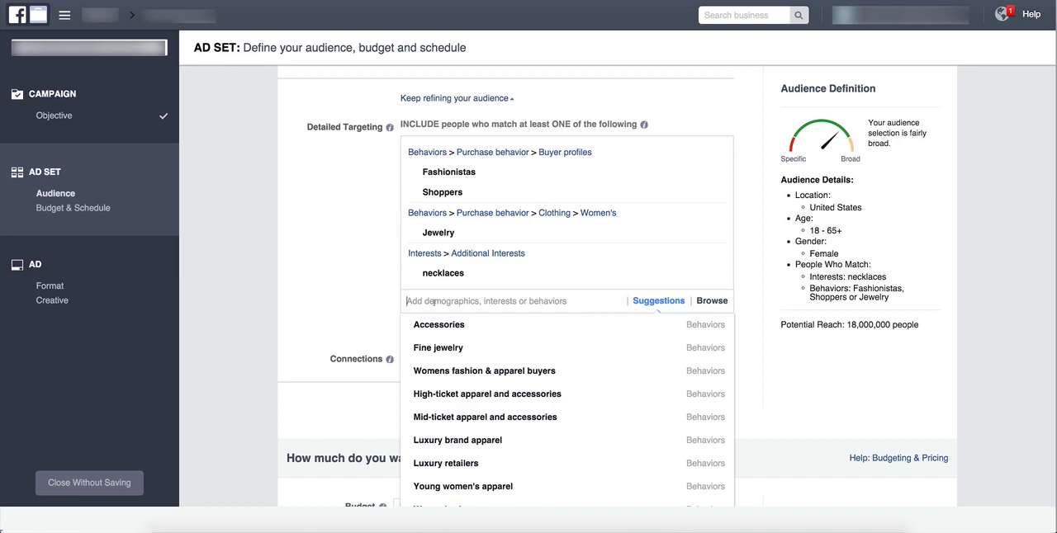
{"action": "type", "text": "silver "}
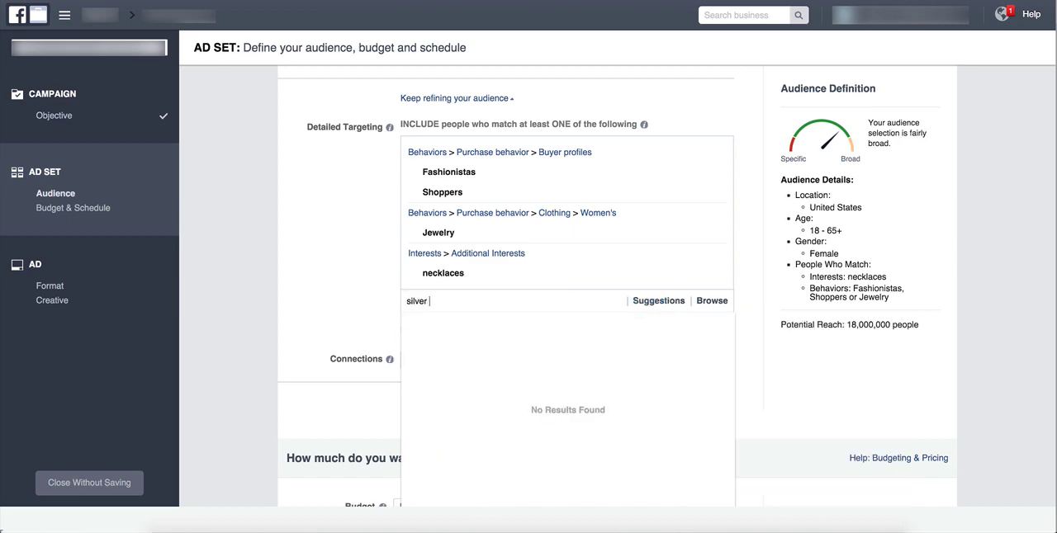
{"action": "type", "text": "necklace"}
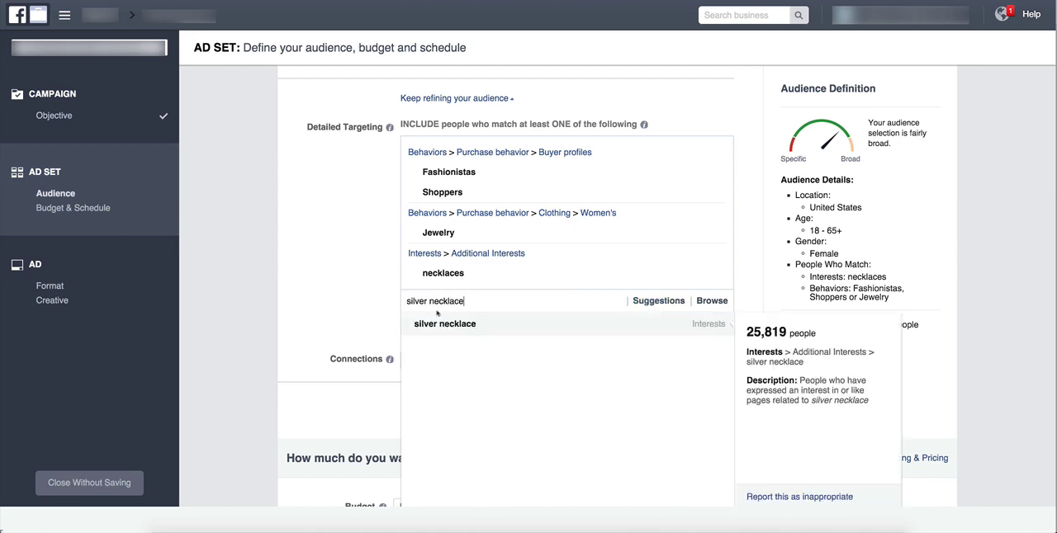
{"action": "left_click", "coordinate": [437, 327]}
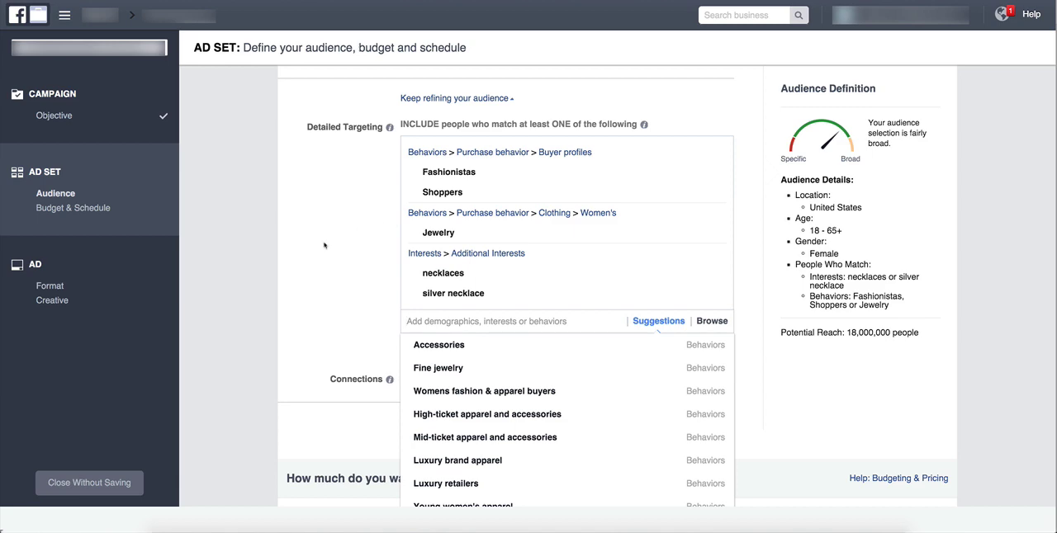
Search the detailed targeting for "kay" and add Kay Jewelers as an interest rather than an employer.
{"action": "scroll", "coordinate": [278, 293], "scroll_direction": "down", "scroll_amount": 1}
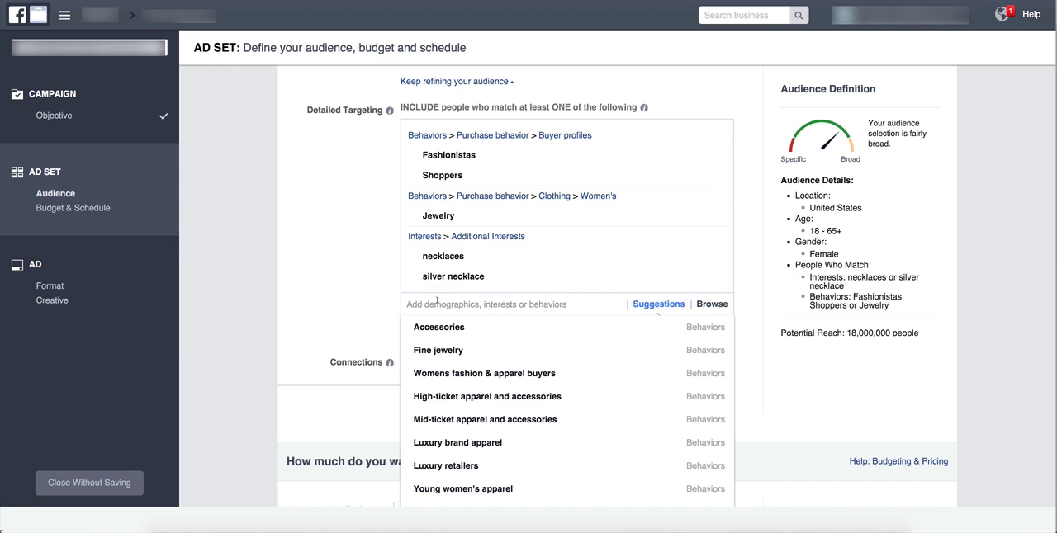
{"action": "type", "text": "kay jewle"}
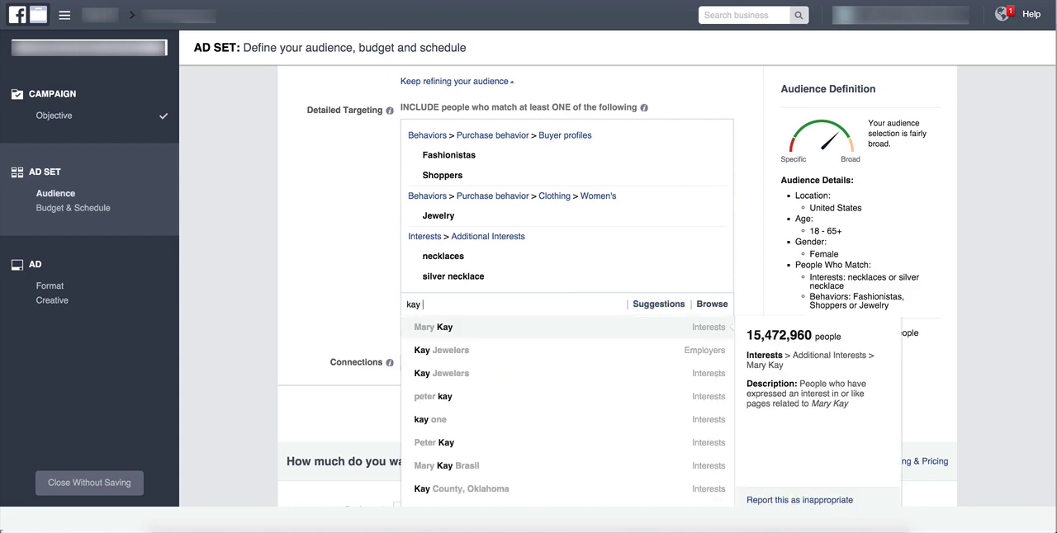
{"action": "key", "text": "BackSpace"}
{"action": "key", "text": "BackSpace"}
{"action": "key", "text": "BackSpace"}
{"action": "key", "text": "BackSpace"}
{"action": "key", "text": "BackSpace"}
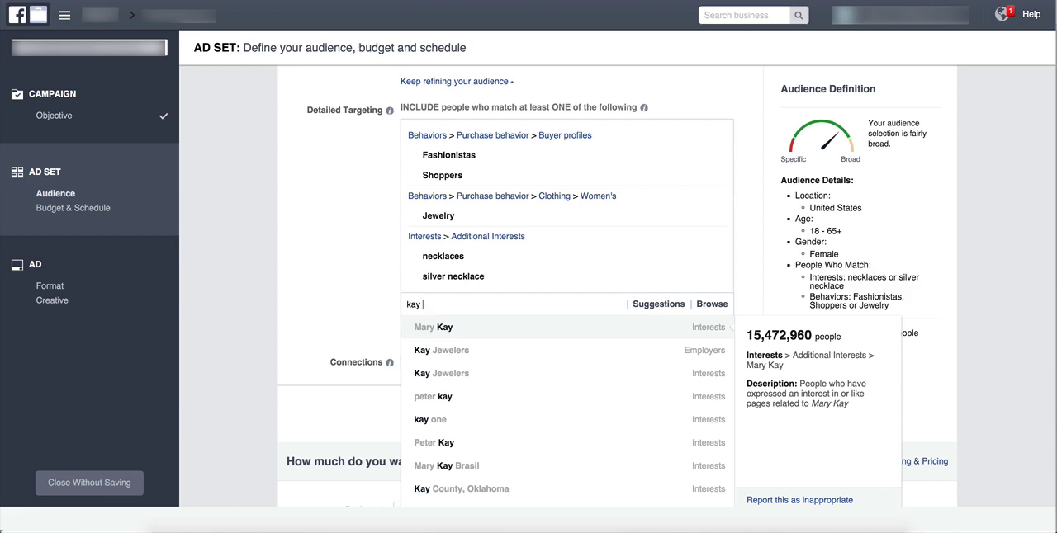
{"action": "left_click", "coordinate": [507, 374]}
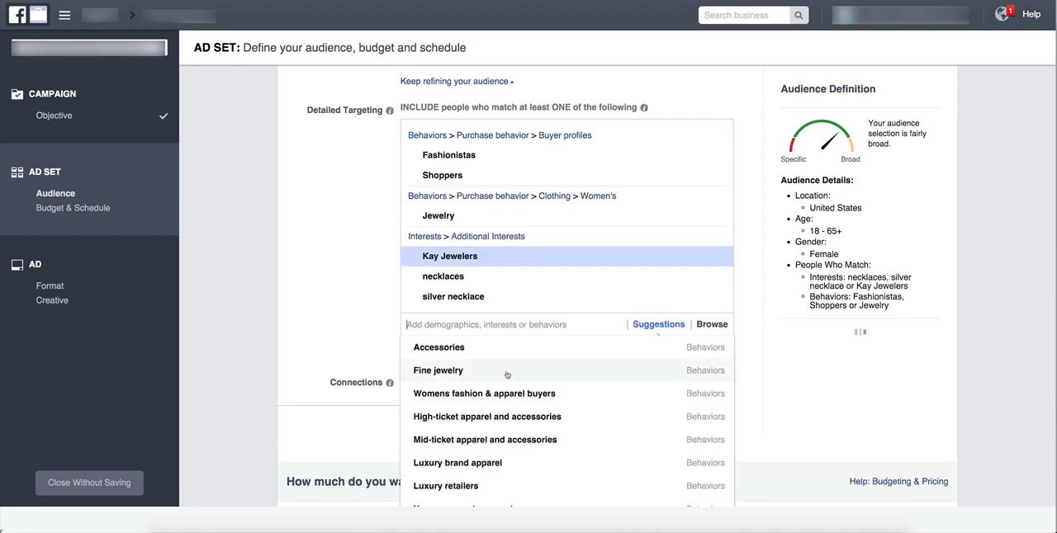
Close the targeting suggestions and check the audience's potential reach.
{"action": "left_click", "coordinate": [317, 297]}
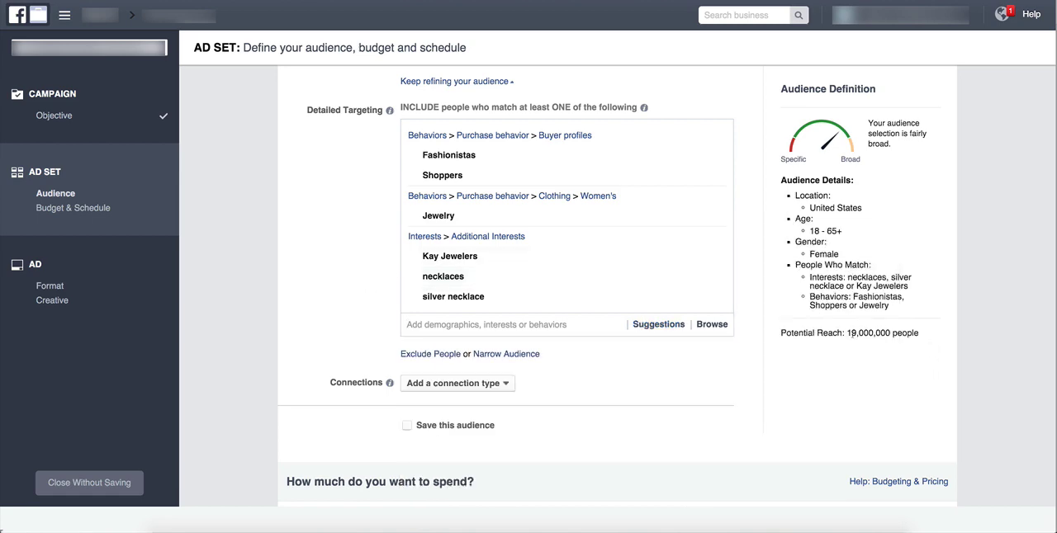
{"action": "left_click_drag", "start_coordinate": [853, 335], "coordinate": [873, 335]}
{"action": "left_click", "coordinate": [799, 350]}
Save this audience under the name "Jewelry Targeting".
{"action": "mouse_move", "coordinate": [442, 262]}
{"action": "left_click", "coordinate": [406, 426]}
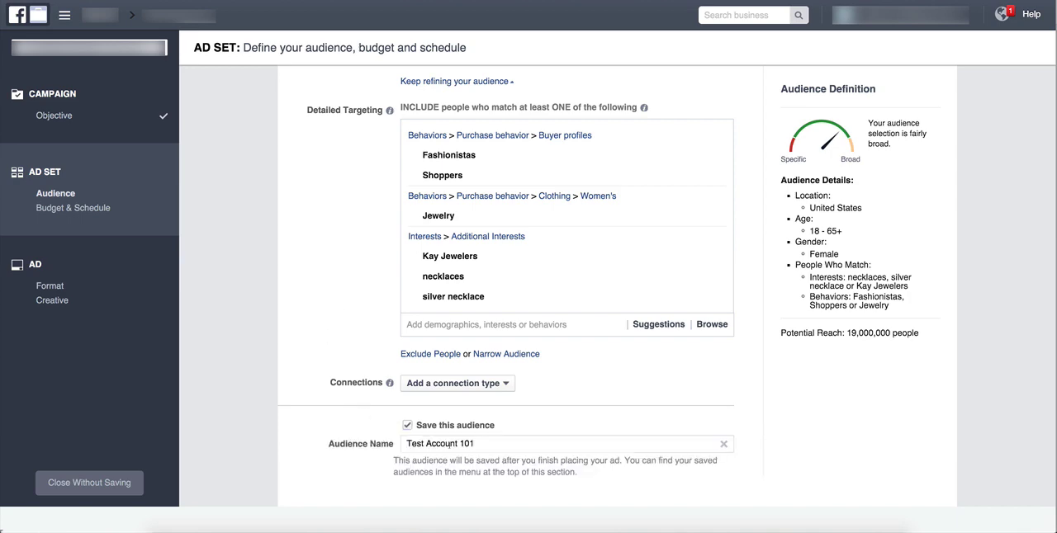
{"action": "triple_click", "coordinate": [461, 444]}
{"action": "type", "text": "J"}
{"action": "key", "text": "BackSpace"}
{"action": "type", "text": "Jewe"}
{"action": "key", "text": "BackSpace"}
{"action": "key", "text": "BackSpace"}
{"action": "type", "text": "welry Targeting"}
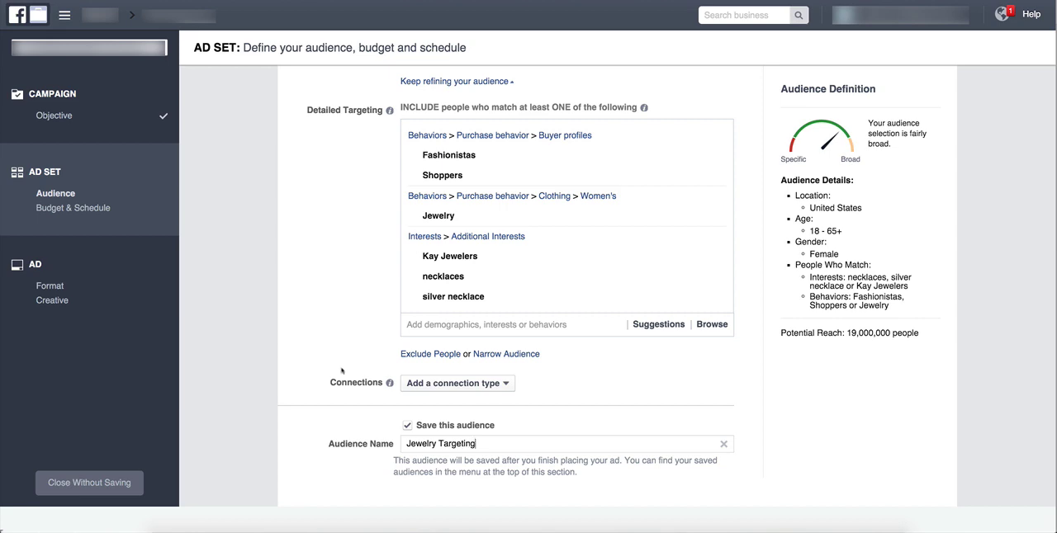
Set the ad set's daily budget to $5.00.
{"action": "scroll", "coordinate": [321, 402], "scroll_direction": "down", "scroll_amount": 2}
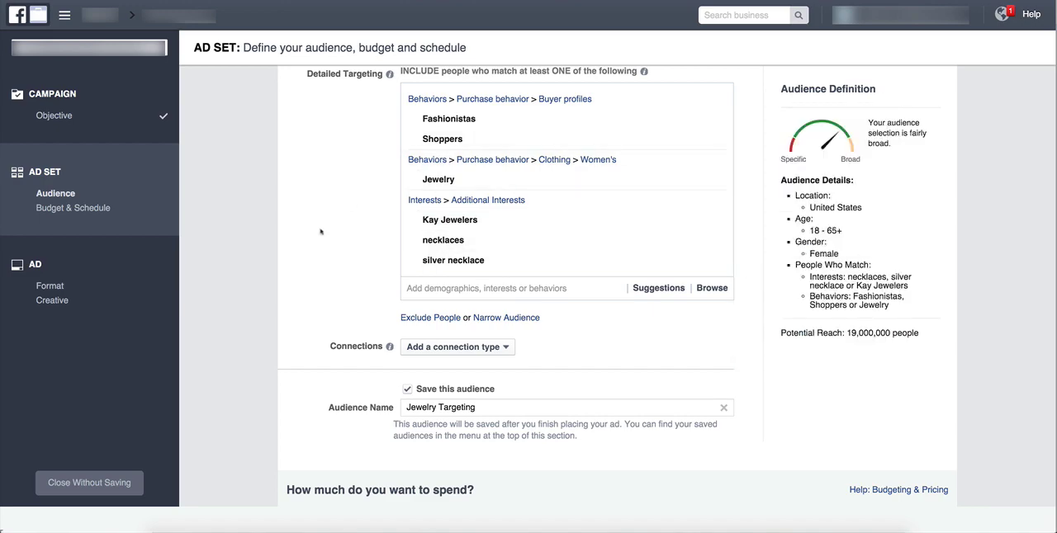
{"action": "scroll", "coordinate": [320, 232], "scroll_direction": "down", "scroll_amount": 10}
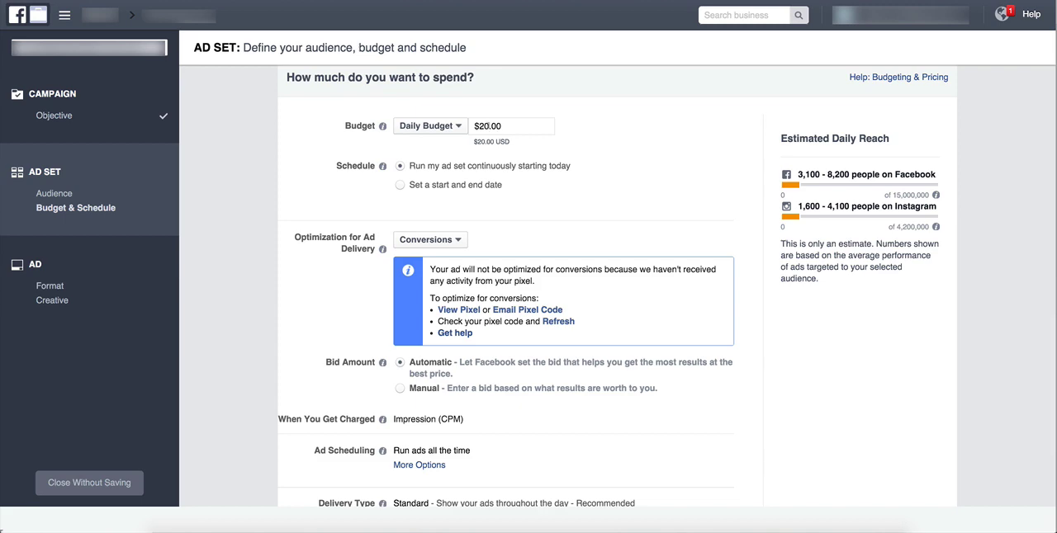
{"action": "left_click", "coordinate": [499, 128]}
{"action": "left_click_drag", "start_coordinate": [488, 136], "coordinate": [477, 136]}
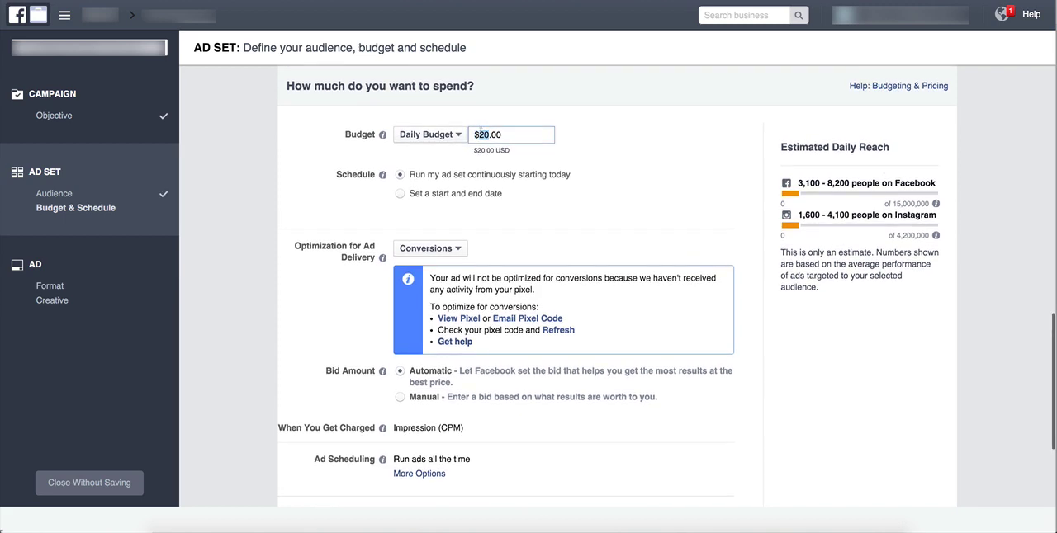
{"action": "type", "text": "5"}
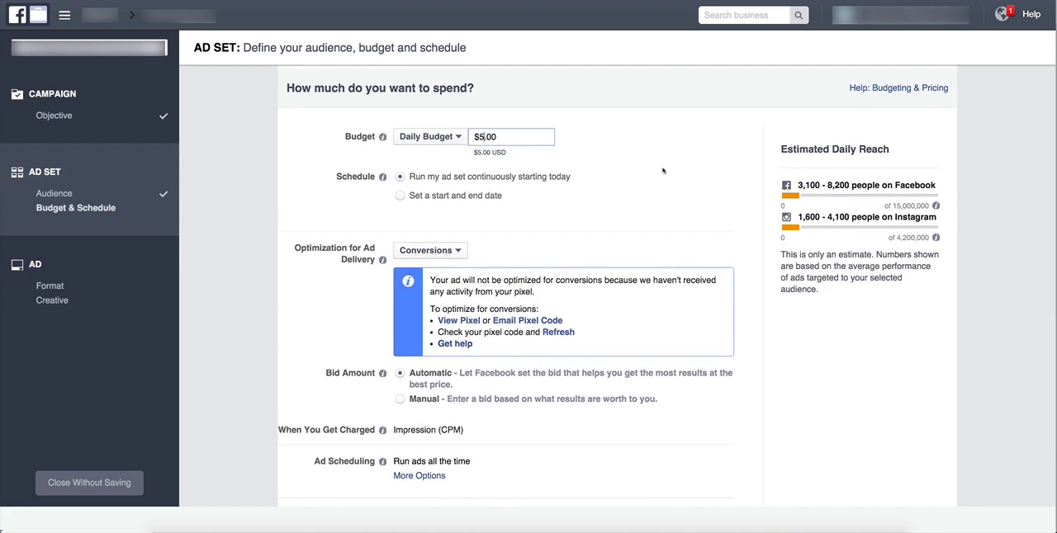
{"action": "left_click", "coordinate": [602, 169]}
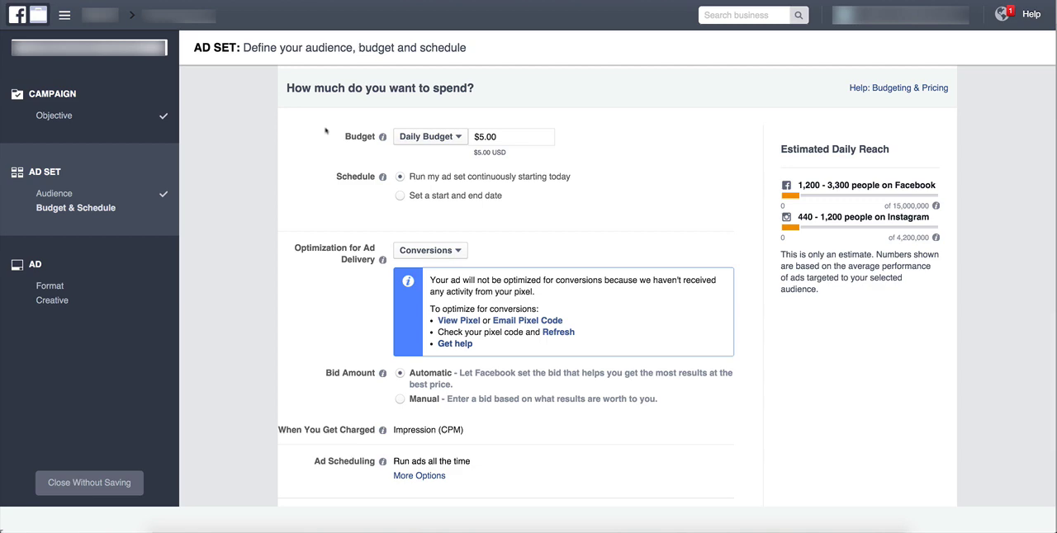
Review the ad delivery optimization choices, keeping Conversions, and look over the bid amount, ad scheduling and delivery type.
{"action": "left_click", "coordinate": [428, 252]}
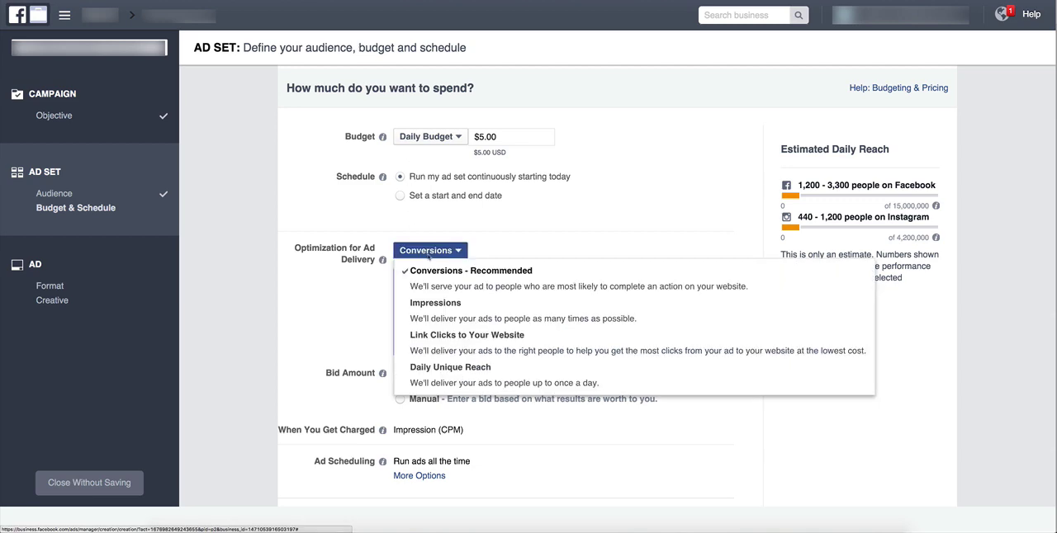
{"action": "left_click", "coordinate": [443, 279]}
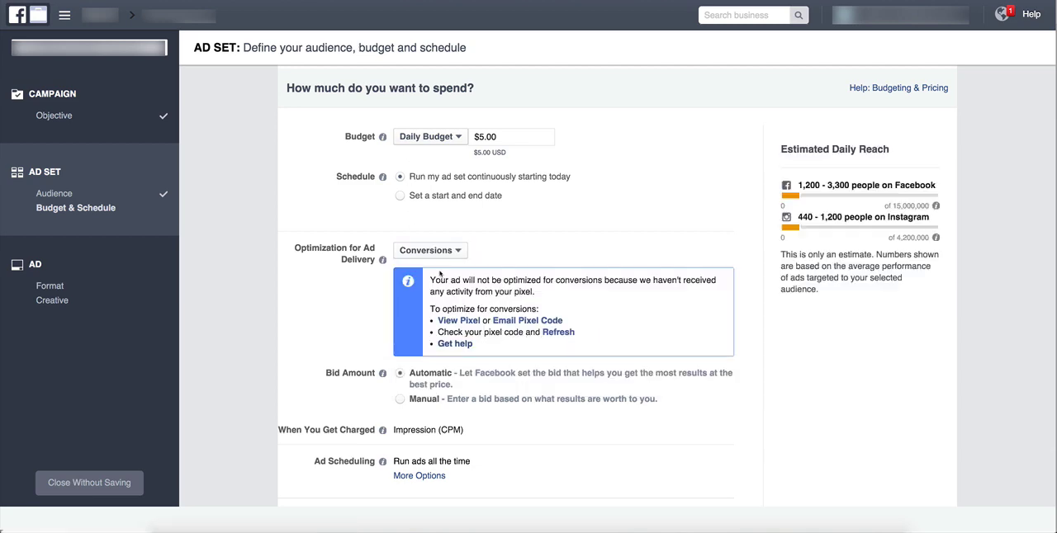
{"action": "scroll", "coordinate": [322, 301], "scroll_direction": "down", "scroll_amount": 3}
{"action": "scroll", "coordinate": [322, 300], "scroll_direction": "down", "scroll_amount": 1}
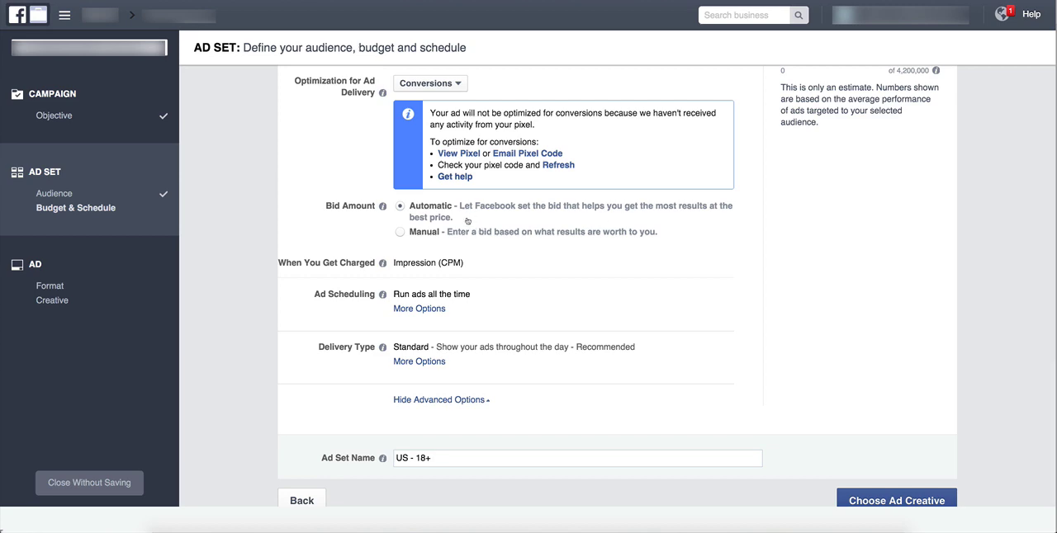
{"action": "scroll", "coordinate": [460, 209], "scroll_direction": "down", "scroll_amount": 1}
{"action": "scroll", "coordinate": [460, 209], "scroll_direction": "down", "scroll_amount": 1}
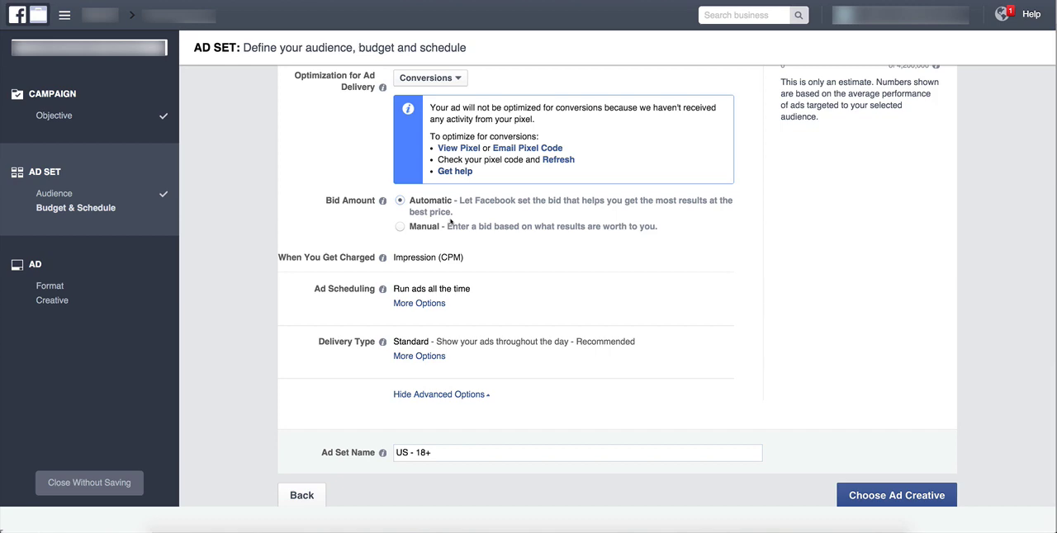
Name the ad set "Test Campaign - Crystal Necklace" and continue to choosing the ad creative.
{"action": "mouse_move", "coordinate": [378, 203]}
{"action": "scroll", "coordinate": [343, 444], "scroll_direction": "down", "scroll_amount": 1}
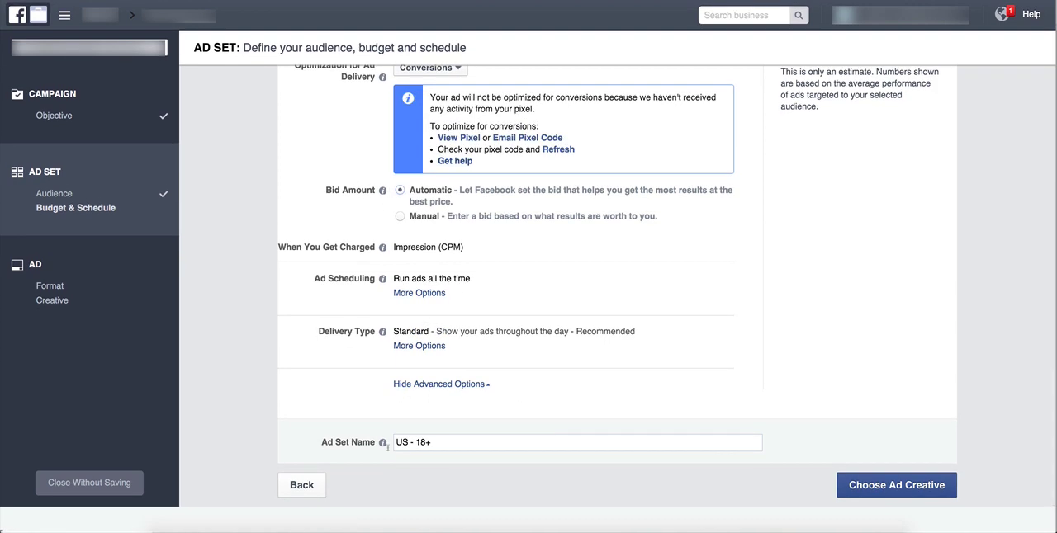
{"action": "triple_click", "coordinate": [455, 446]}
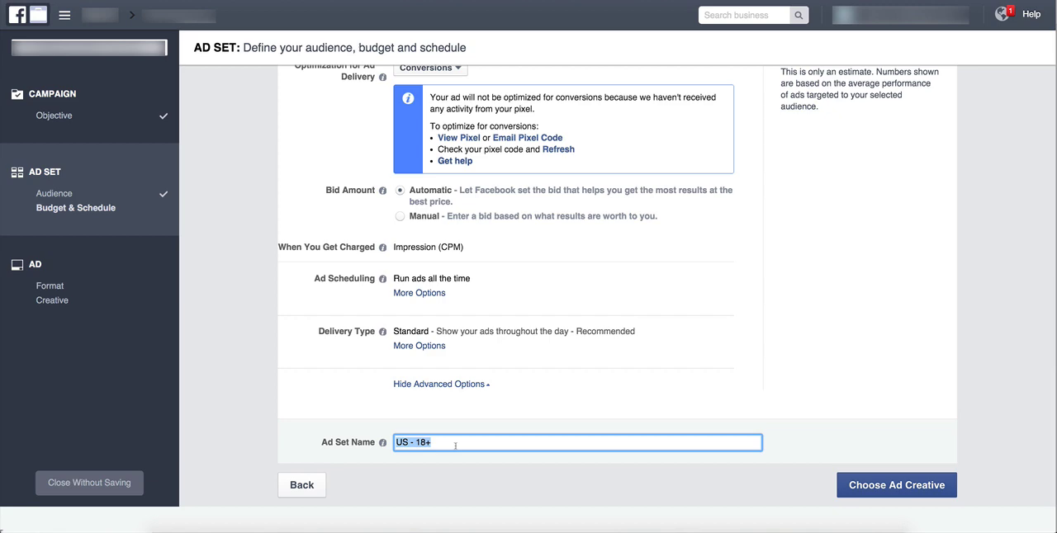
{"action": "key", "text": "BackSpace"}
{"action": "type", "text": "Test Campaign - "}
{"action": "type", "text": "Cryst"}
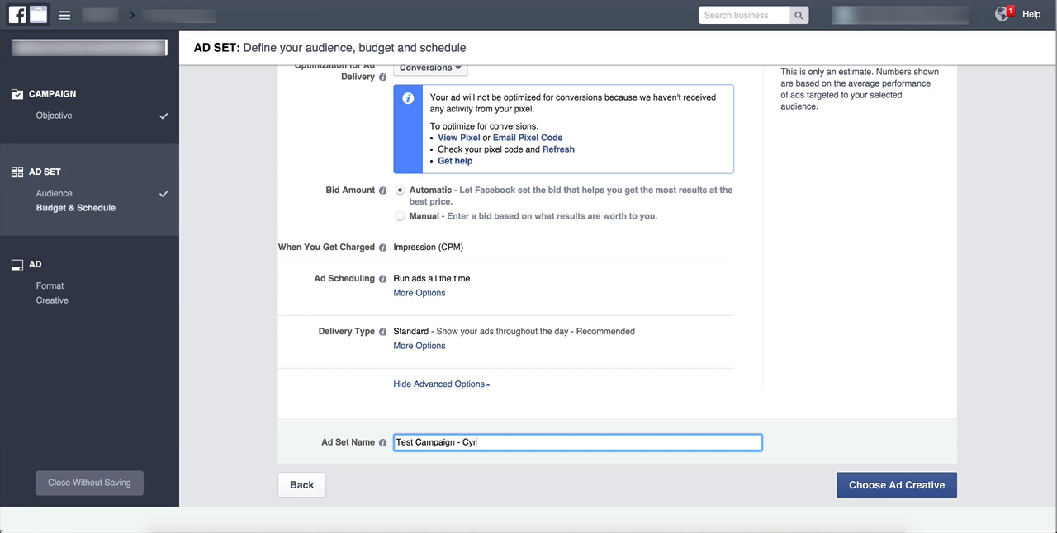
{"action": "key", "text": "BackSpace"}
{"action": "key", "text": "BackSpace"}
{"action": "type", "text": "rystal Necklace"}
{"action": "left_click", "coordinate": [890, 485]}
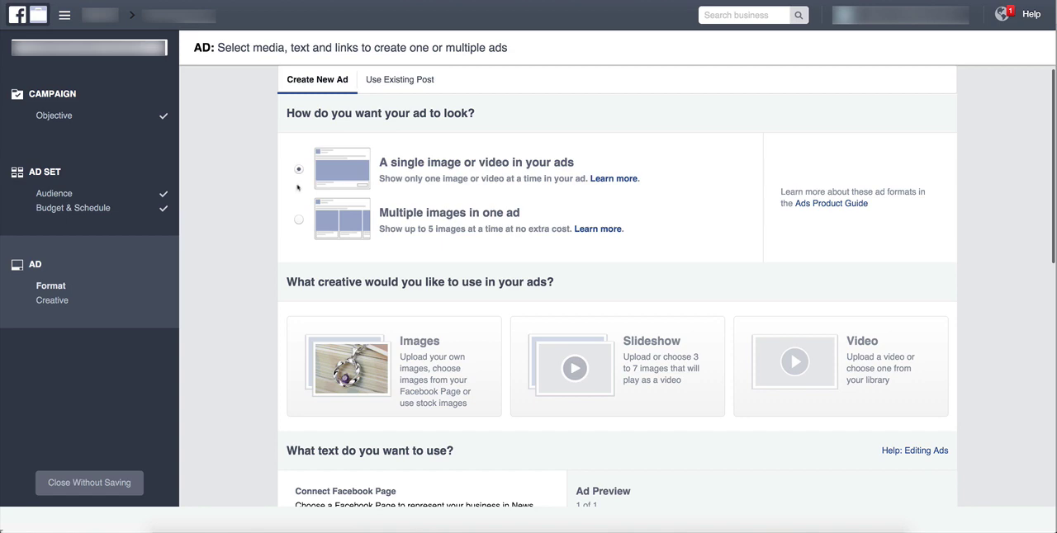
Start creating a new Facebook Page for the ad as a Brand or Product.
{"action": "scroll", "coordinate": [299, 190], "scroll_direction": "up", "scroll_amount": 1}
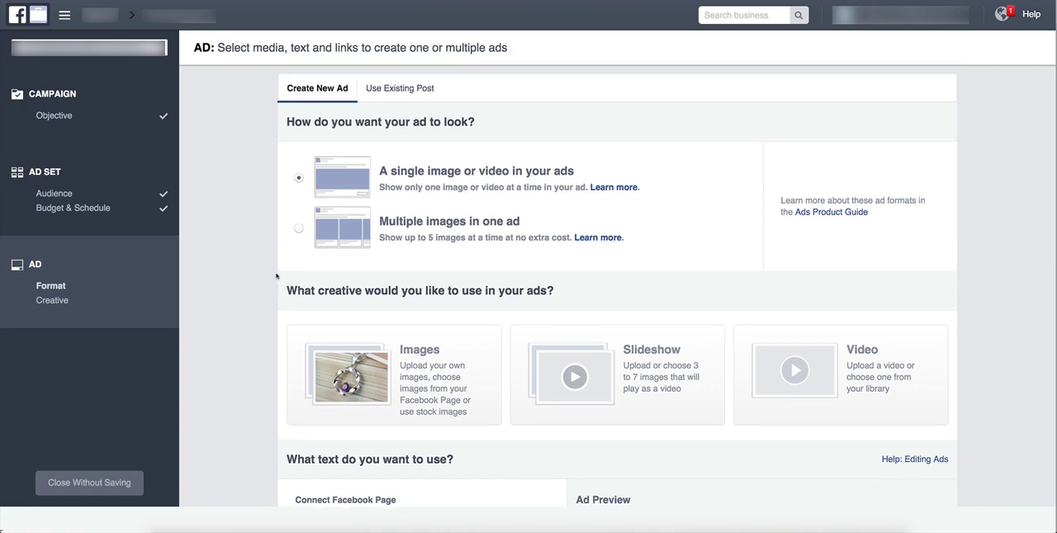
{"action": "scroll", "coordinate": [472, 206], "scroll_direction": "down", "scroll_amount": 5}
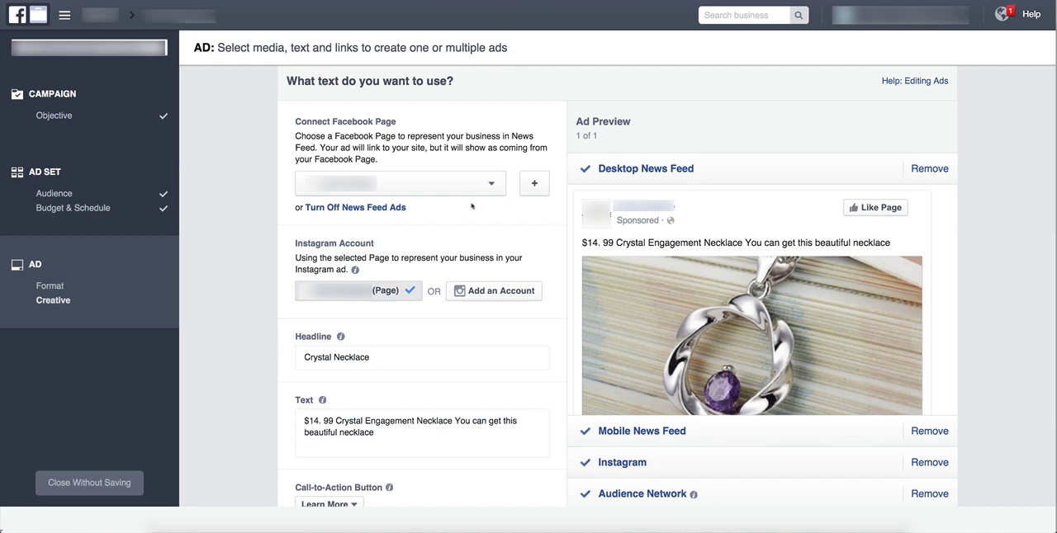
{"action": "left_click", "coordinate": [534, 184]}
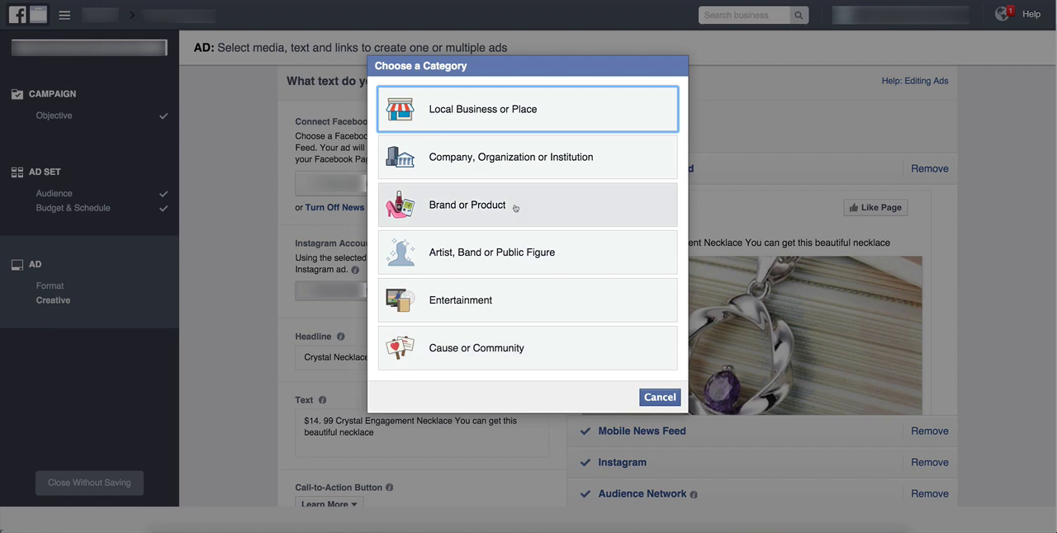
{"action": "left_click", "coordinate": [457, 207]}
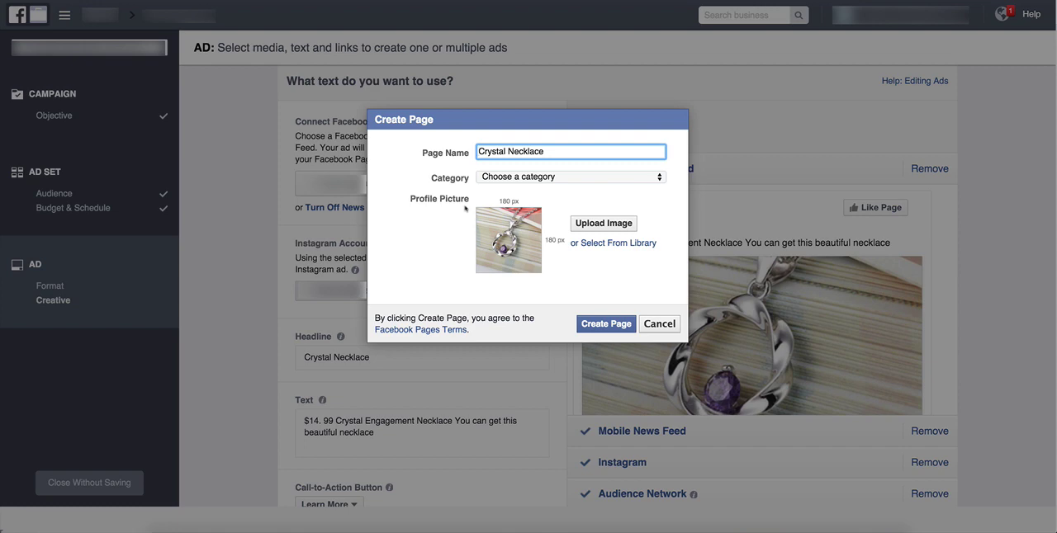
Replace the suggested page name with "Forever More".
{"action": "triple_click", "coordinate": [557, 153]}
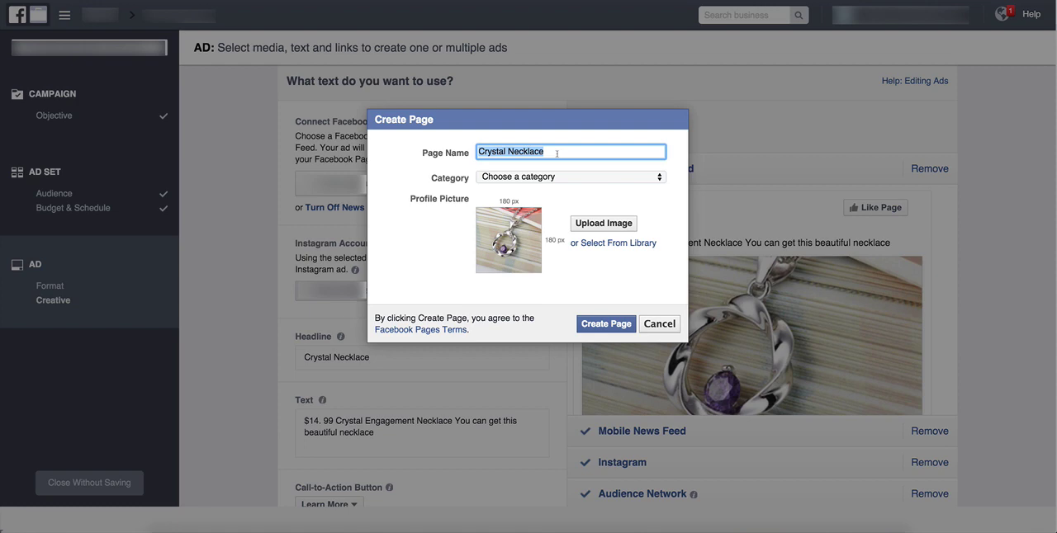
{"action": "key", "text": "BackSpace"}
{"action": "type", "text": "Forev"}
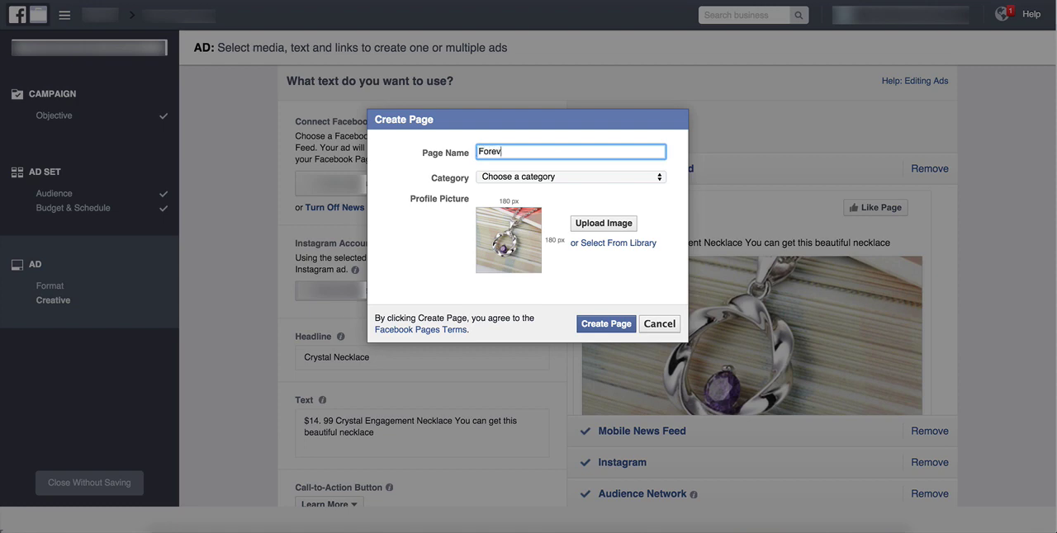
{"action": "type", "text": "er MOre"}
{"action": "key", "text": "BackSpace"}
{"action": "key", "text": "BackSpace"}
{"action": "key", "text": "BackSpace"}
{"action": "type", "text": "ore"}
Set the page category to Website and create the page as "Forever More Jewelry".
{"action": "left_click", "coordinate": [545, 179]}
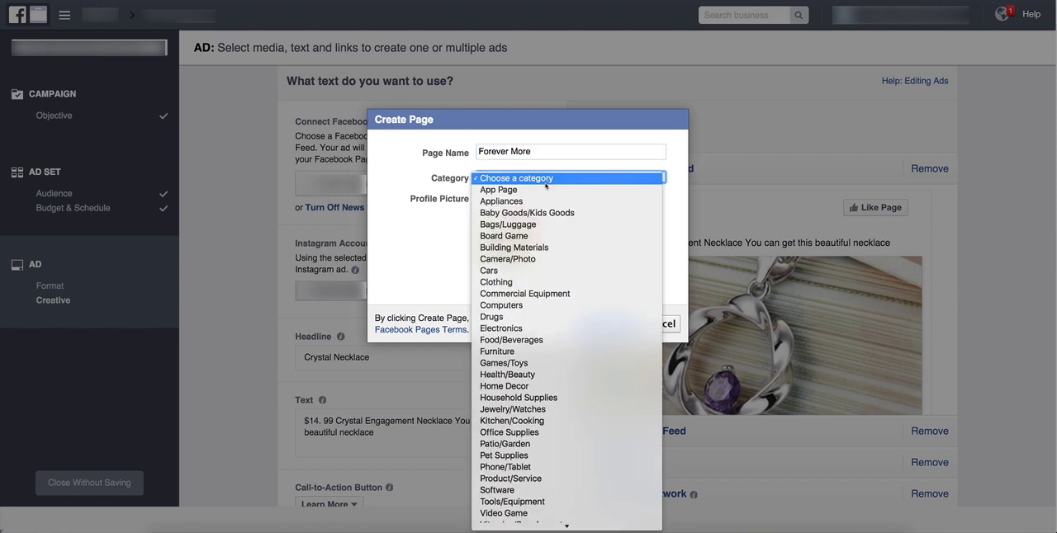
{"action": "scroll", "coordinate": [574, 367], "scroll_direction": "down", "scroll_amount": 2}
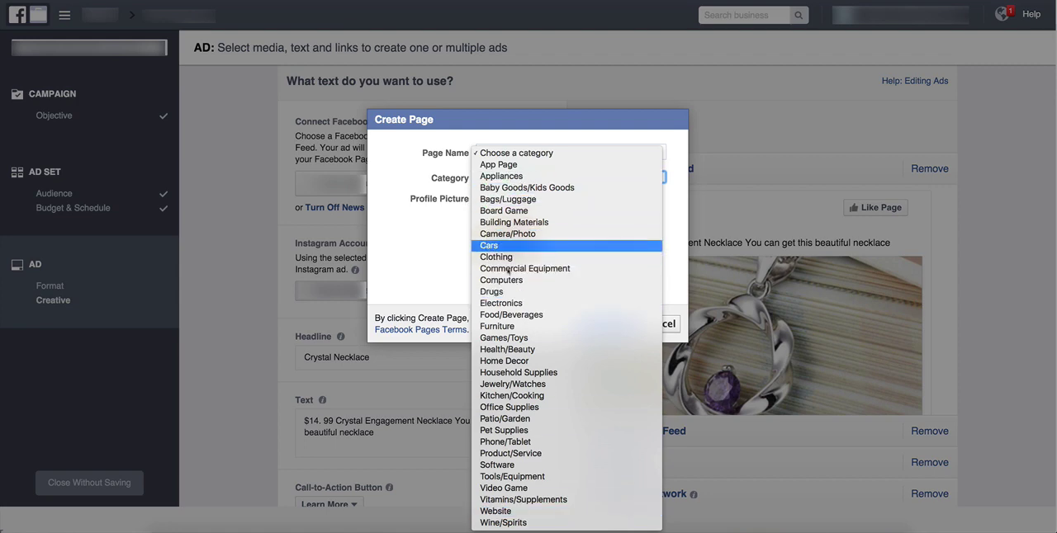
{"action": "left_click", "coordinate": [518, 513]}
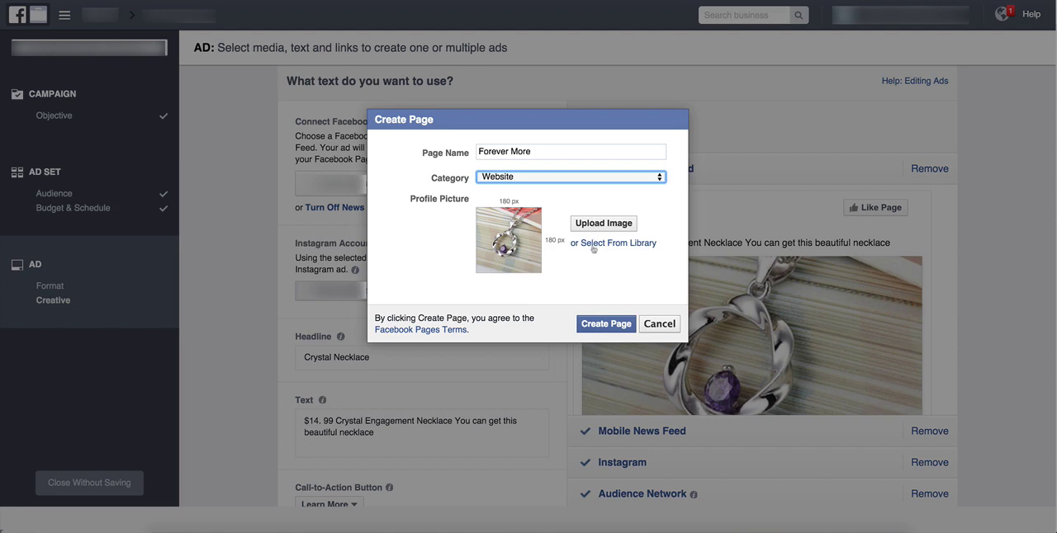
{"action": "left_click", "coordinate": [600, 324]}
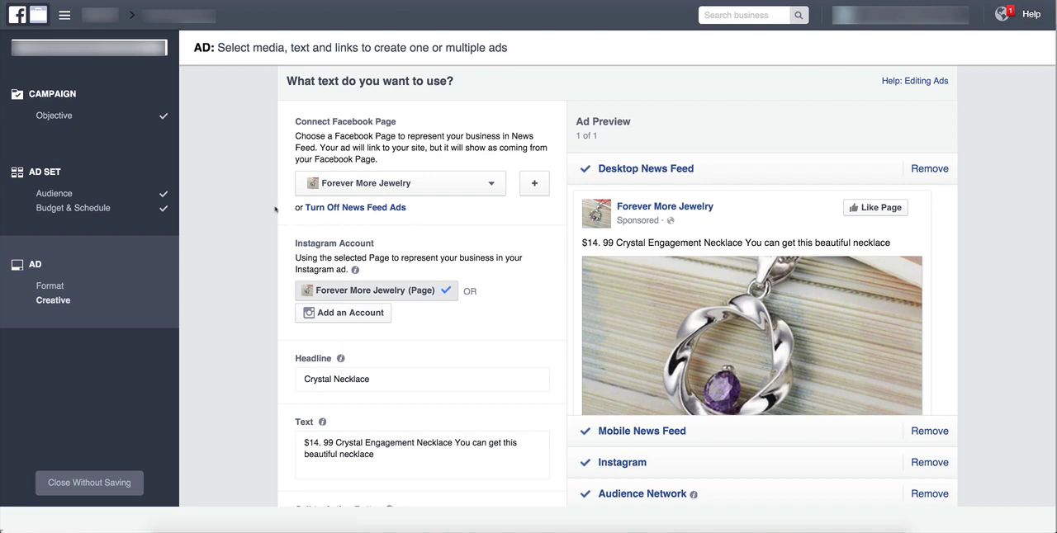
Examine the Desktop News Feed preview of the ad along with its image, headline and text settings.
{"action": "scroll", "coordinate": [271, 208], "scroll_direction": "down", "scroll_amount": 2}
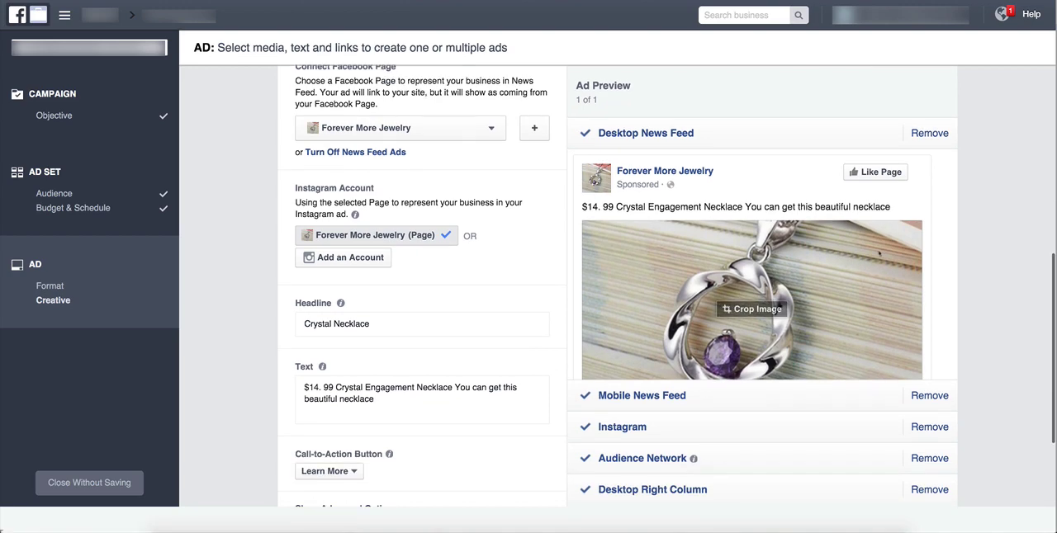
{"action": "scroll", "coordinate": [857, 265], "scroll_direction": "down", "scroll_amount": 2}
{"action": "scroll", "coordinate": [857, 265], "scroll_direction": "down", "scroll_amount": 1}
{"action": "scroll", "coordinate": [857, 265], "scroll_direction": "up", "scroll_amount": 1}
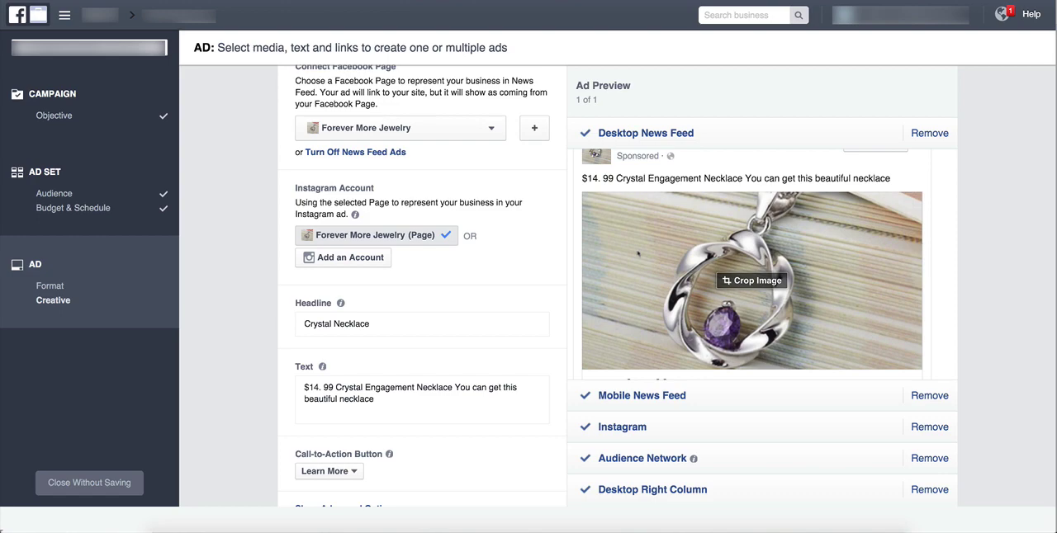
{"action": "scroll", "coordinate": [639, 254], "scroll_direction": "down", "scroll_amount": 1}
{"action": "scroll", "coordinate": [638, 254], "scroll_direction": "up", "scroll_amount": 1}
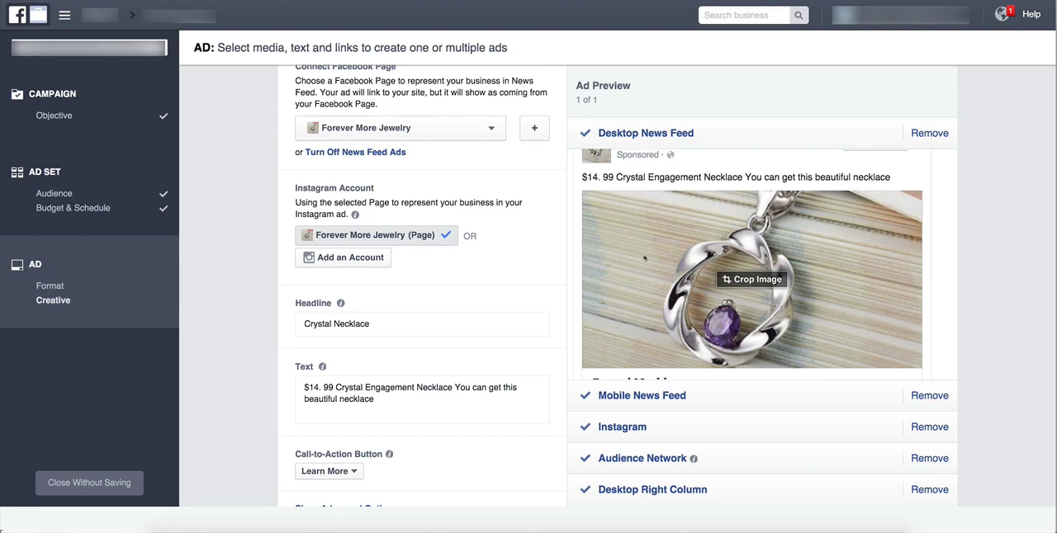
{"action": "scroll", "coordinate": [509, 259], "scroll_direction": "up", "scroll_amount": 1}
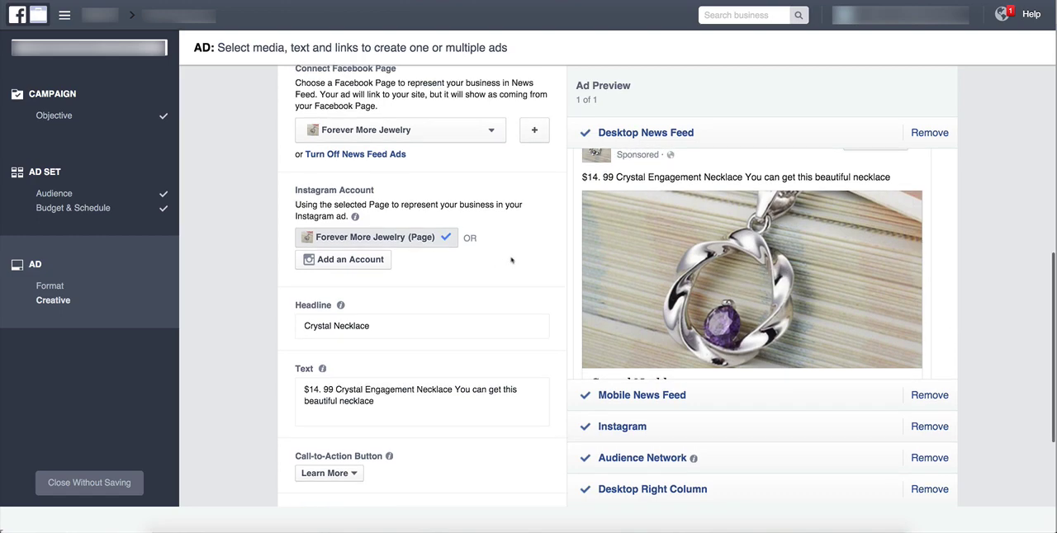
{"action": "scroll", "coordinate": [511, 261], "scroll_direction": "up", "scroll_amount": 5}
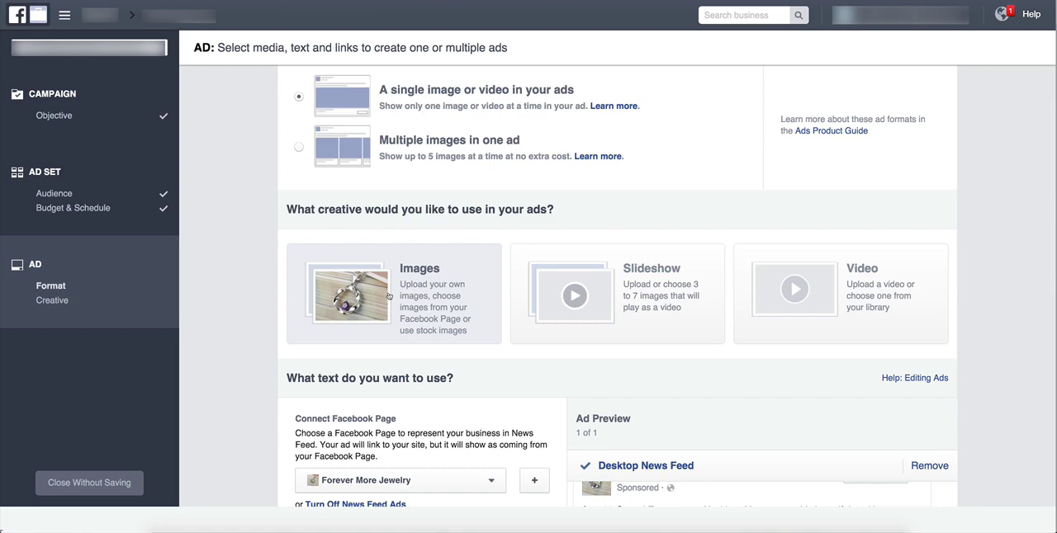
{"action": "scroll", "coordinate": [388, 294], "scroll_direction": "down", "scroll_amount": 5}
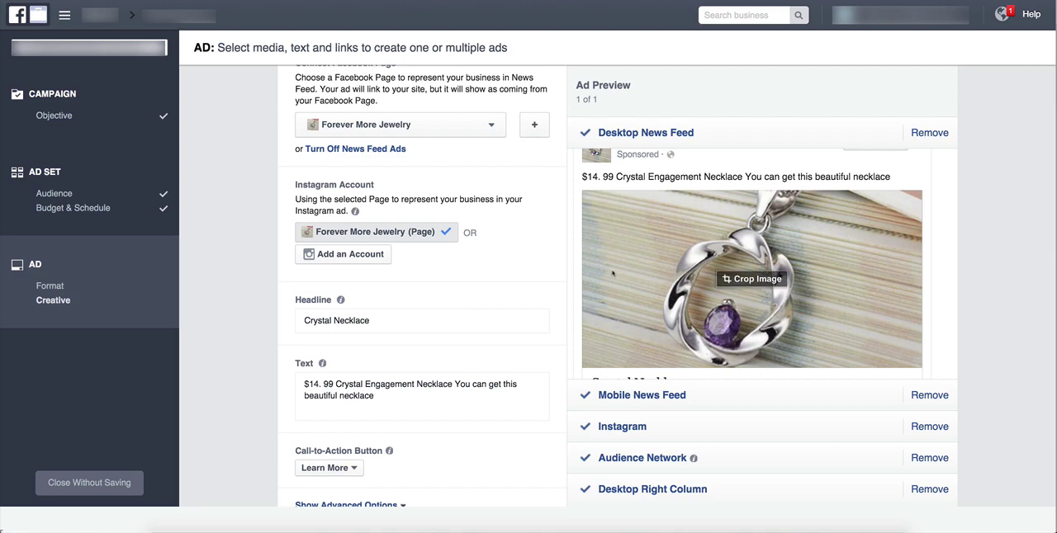
{"action": "scroll", "coordinate": [654, 265], "scroll_direction": "up", "scroll_amount": 1}
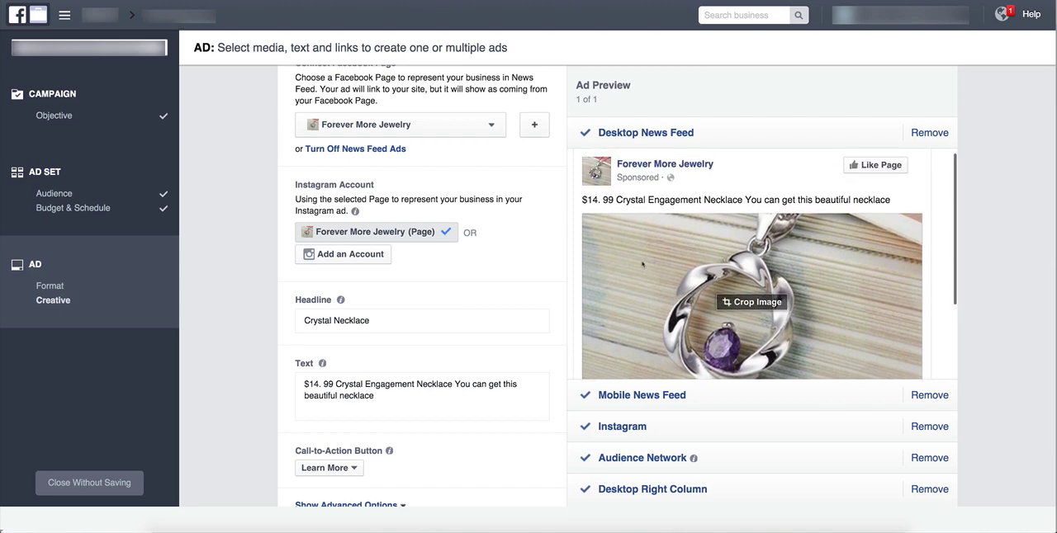
Show the Mobile News Feed preview and examine how the ad looks there.
{"action": "left_click", "coordinate": [737, 399]}
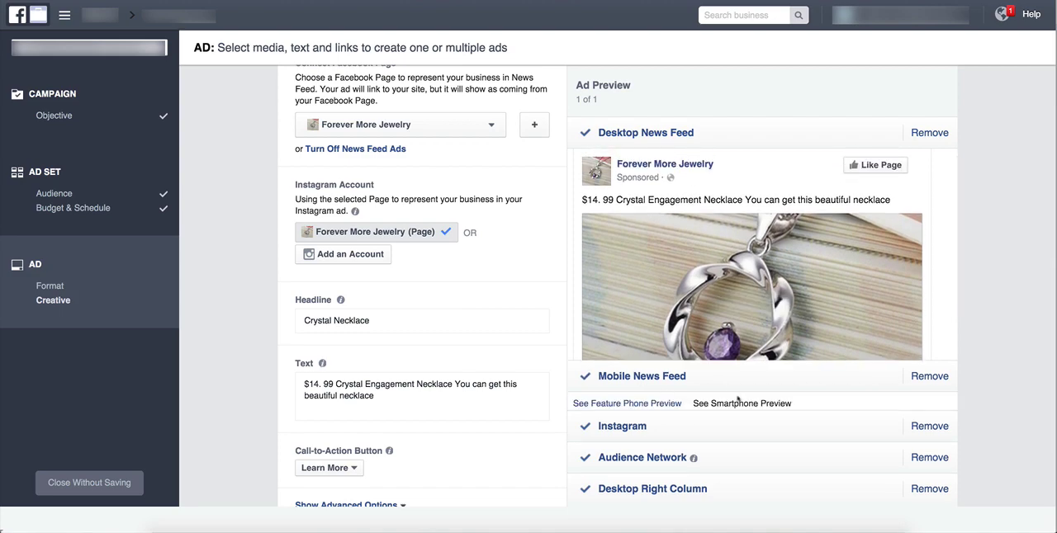
{"action": "scroll", "coordinate": [848, 284], "scroll_direction": "down", "scroll_amount": 3}
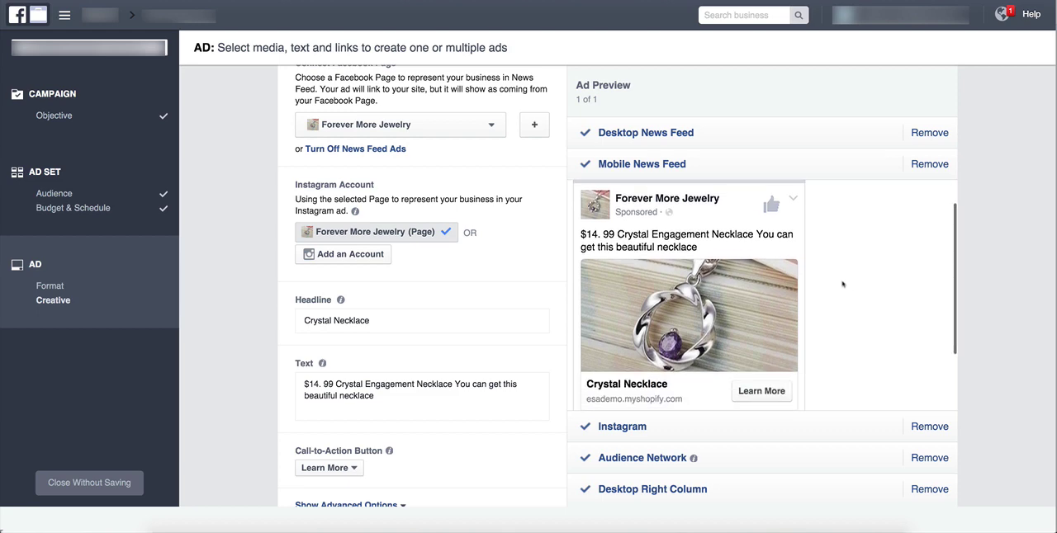
{"action": "scroll", "coordinate": [843, 284], "scroll_direction": "up", "scroll_amount": 3}
{"action": "scroll", "coordinate": [843, 284], "scroll_direction": "down", "scroll_amount": 2}
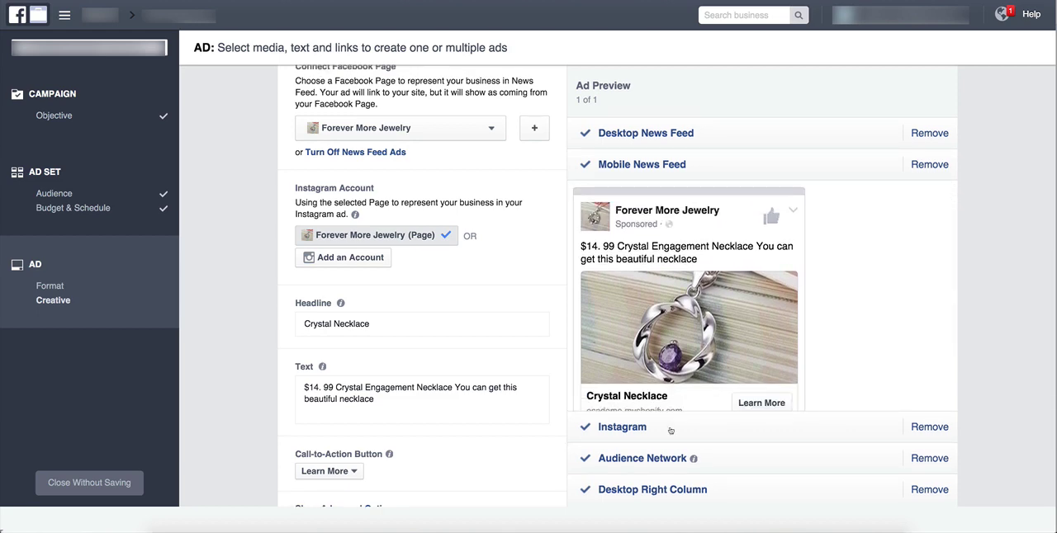
Remove the Instagram, Desktop Right Column and Audience Network placements from the ad.
{"action": "left_click", "coordinate": [671, 429]}
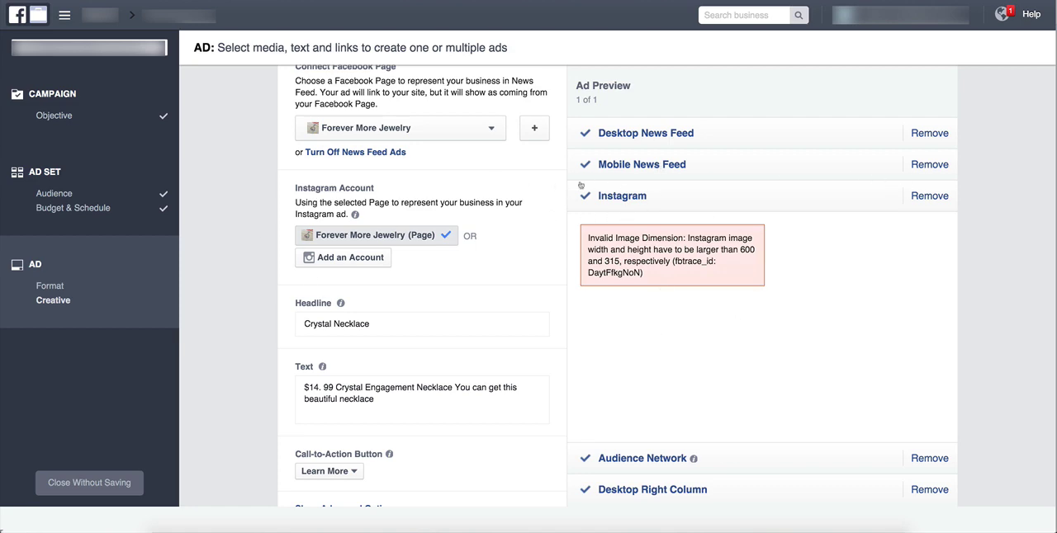
{"action": "left_click", "coordinate": [933, 196]}
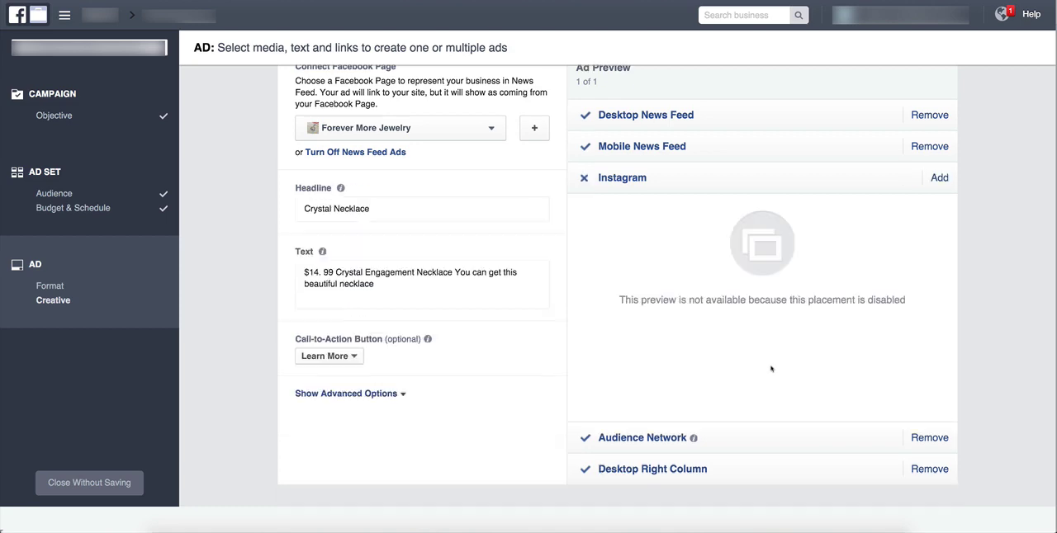
{"action": "scroll", "coordinate": [784, 405], "scroll_direction": "up", "scroll_amount": 1}
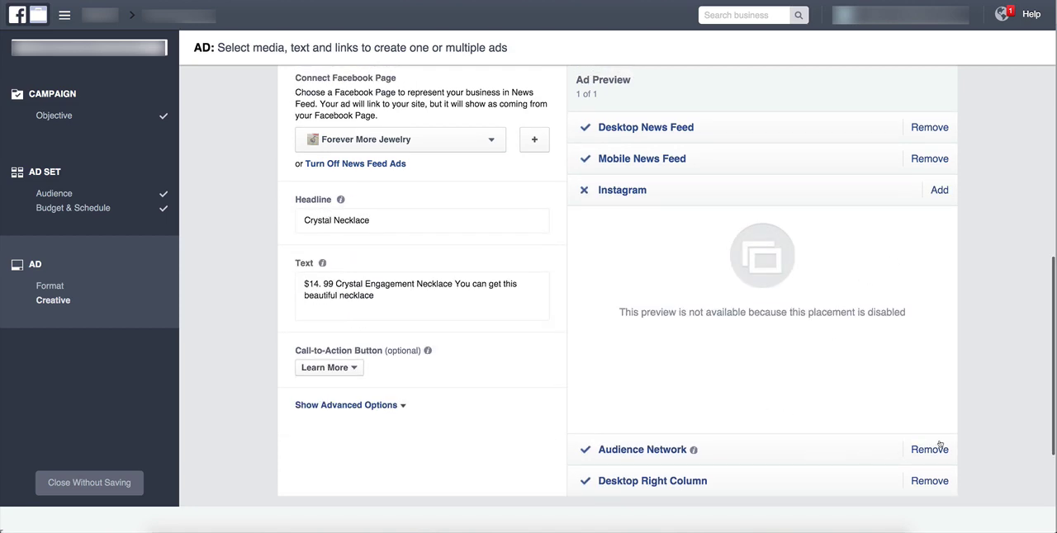
{"action": "left_click", "coordinate": [722, 487]}
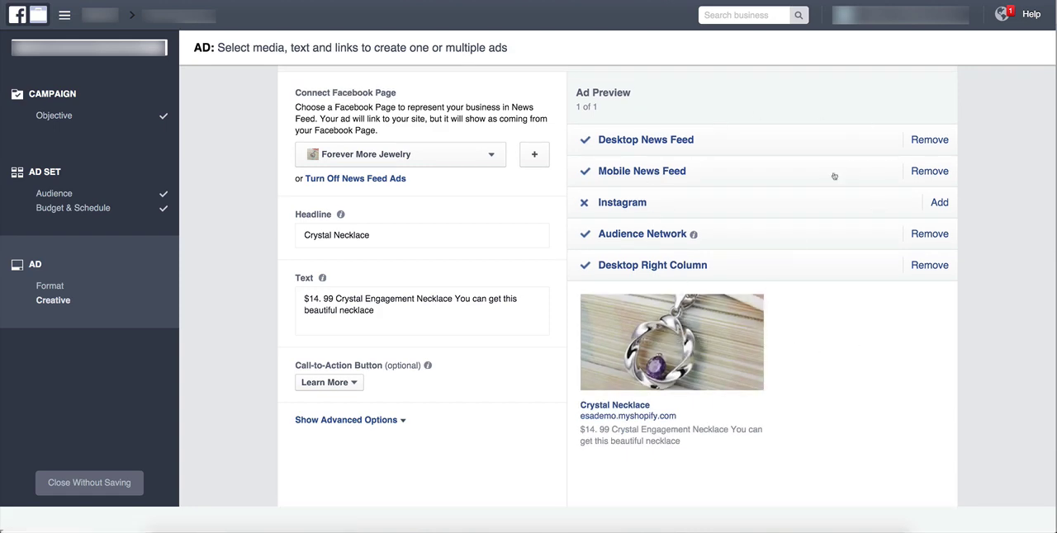
{"action": "left_click", "coordinate": [928, 265]}
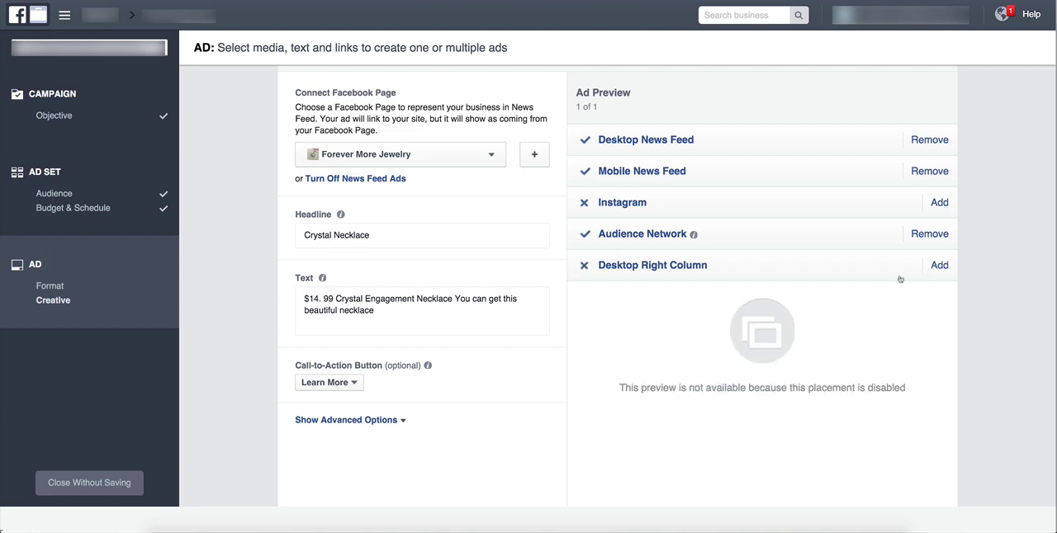
{"action": "left_click", "coordinate": [932, 234]}
Show the Desktop News Feed preview and replace the ad headline with "FREE SHIPPING!".
{"action": "left_click", "coordinate": [673, 143]}
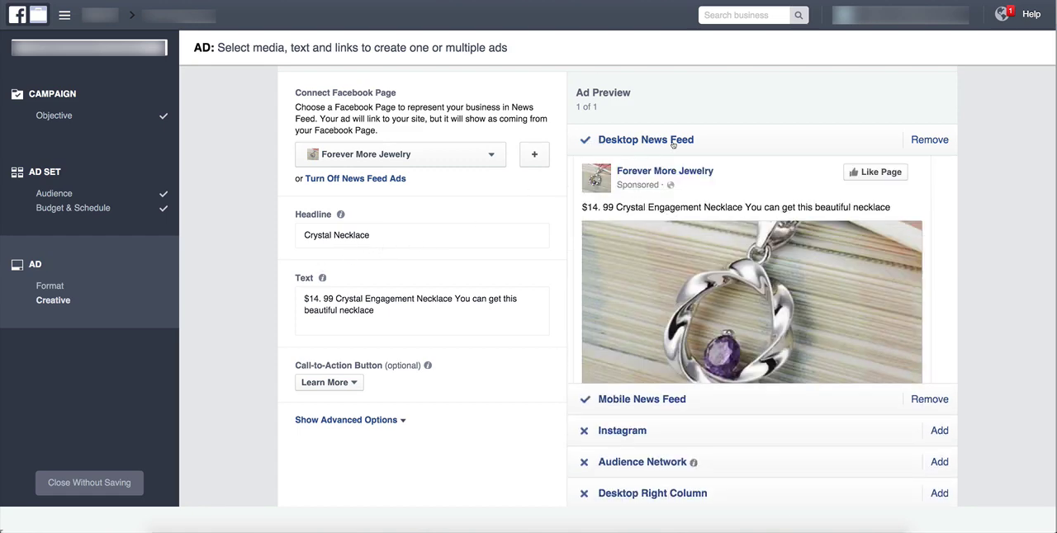
{"action": "triple_click", "coordinate": [384, 239]}
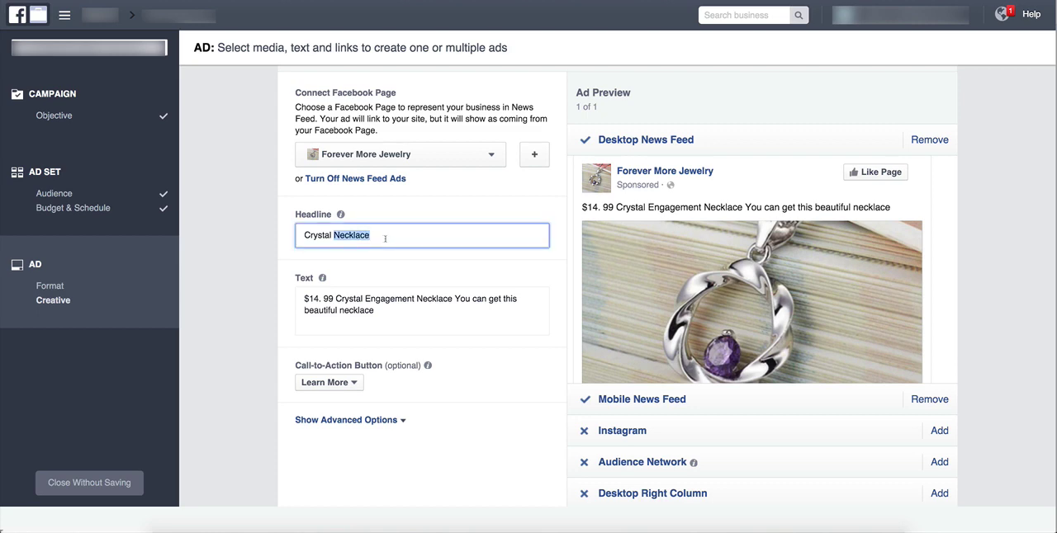
{"action": "scroll", "coordinate": [743, 293], "scroll_direction": "down", "scroll_amount": 2}
{"action": "scroll", "coordinate": [743, 291], "scroll_direction": "down", "scroll_amount": 1}
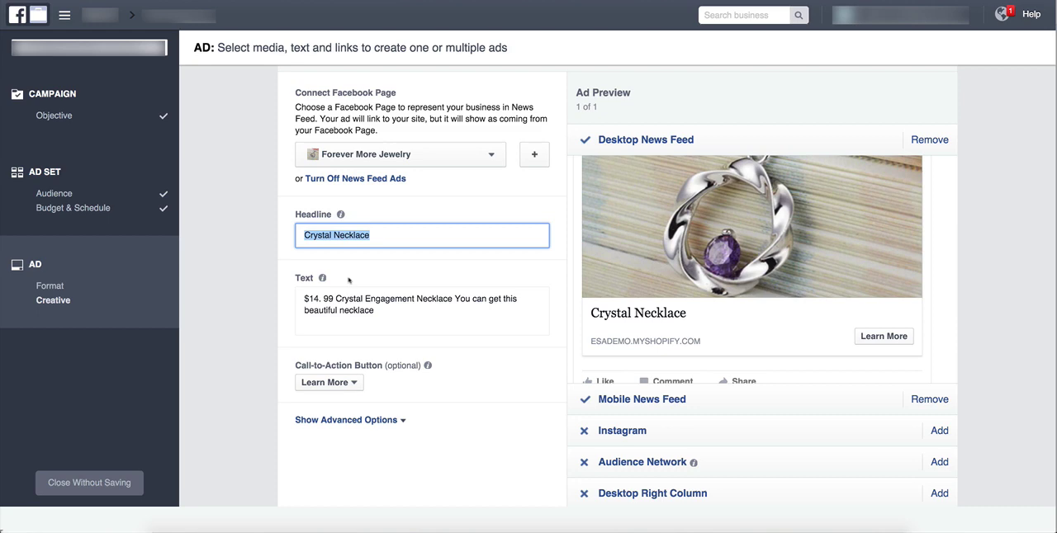
{"action": "type", "text": "50% OFF"}
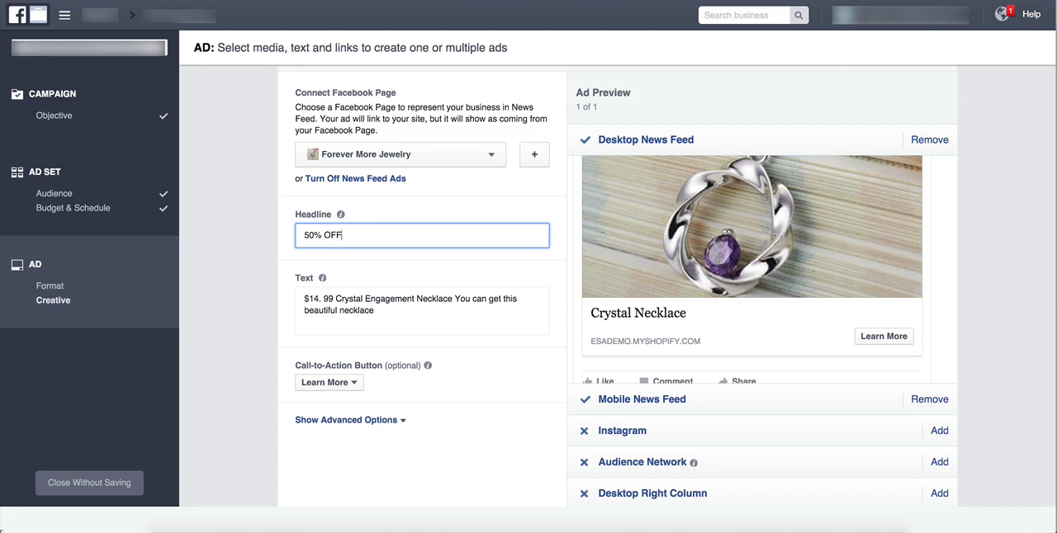
{"action": "key", "text": "BackSpace"}
{"action": "key", "text": "BackSpace"}
{"action": "key", "text": "BackSpace"}
{"action": "key", "text": "BackSpace"}
{"action": "key", "text": "BackSpace"}
{"action": "key", "text": "BackSpace"}
{"action": "key", "text": "BackSpace"}
{"action": "type", "text": "FREE SHIPPING!"}
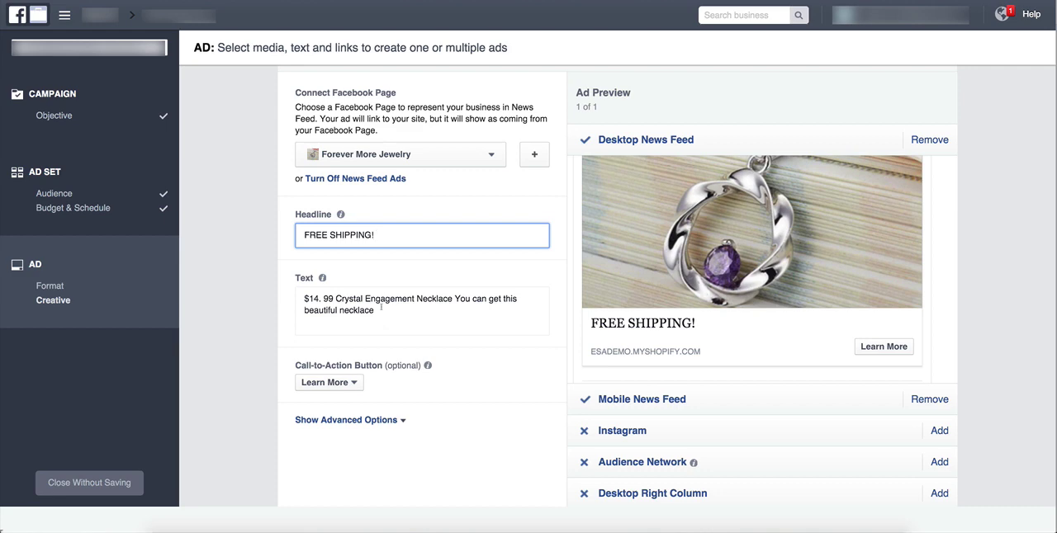
Replace the ad text with "People are going crazy over these beautiful Crystal Engagement Necklaces!".
{"action": "left_click_drag", "start_coordinate": [381, 310], "coordinate": [298, 295]}
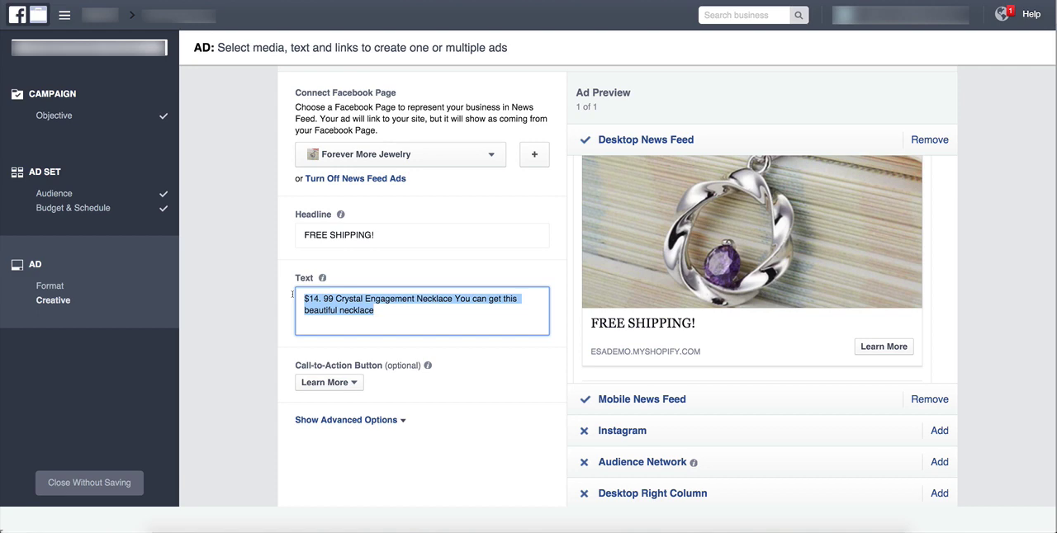
{"action": "key", "text": "BackSpace"}
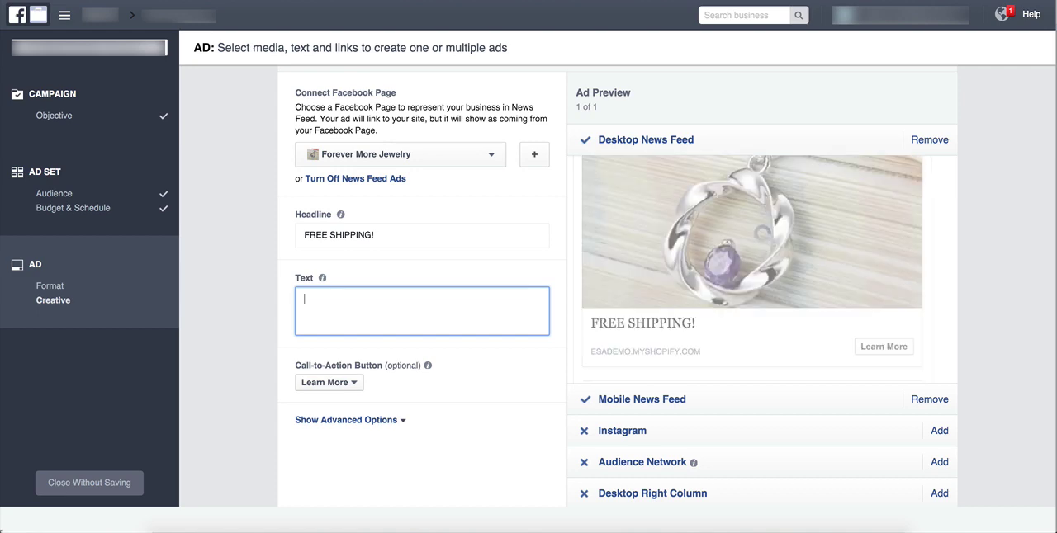
{"action": "type", "text": "People are going cr"}
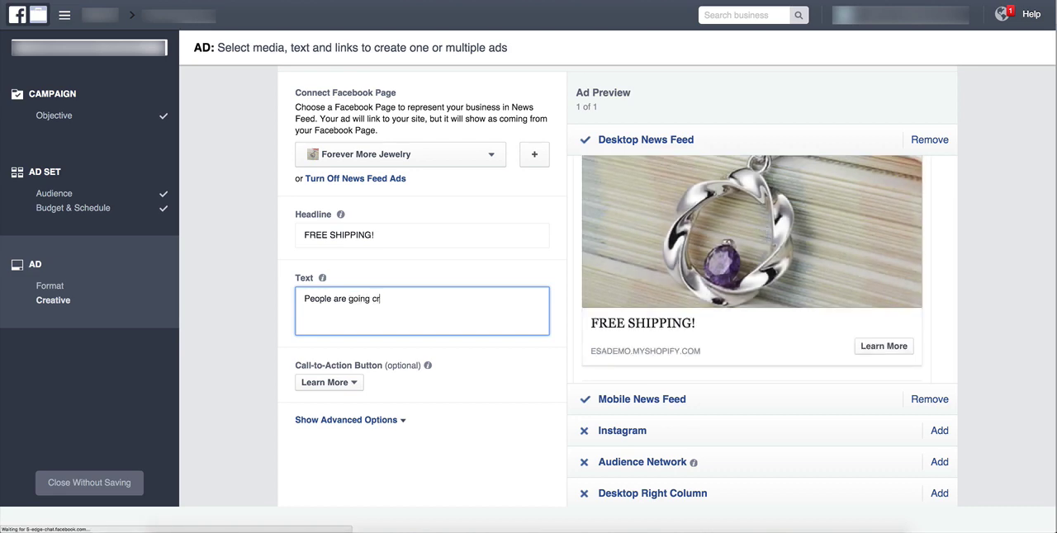
{"action": "type", "text": "azy over these beaituf"}
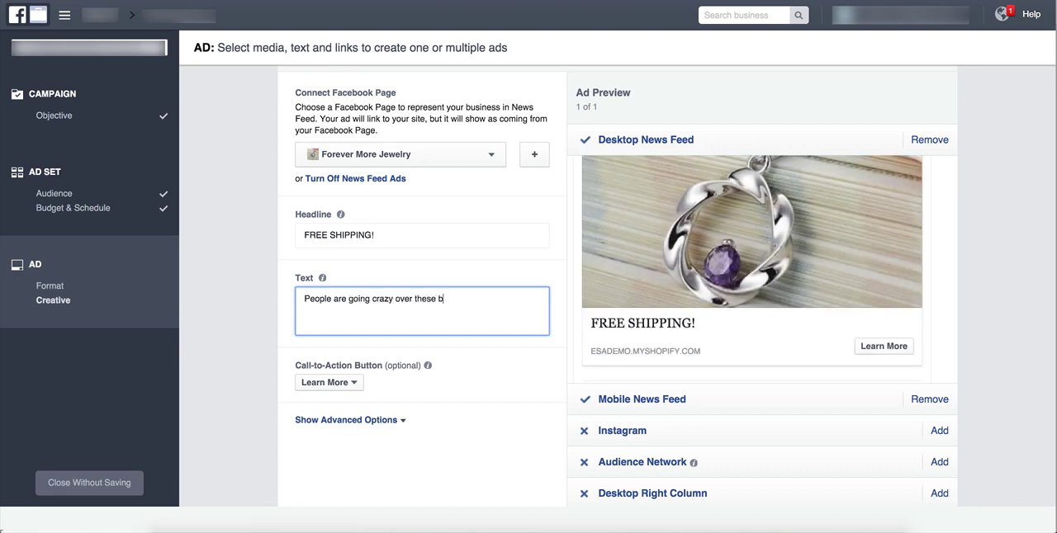
{"action": "key", "text": "BackSpace"}
{"action": "key", "text": "BackSpace"}
{"action": "key", "text": "BackSpace"}
{"action": "key", "text": "BackSpace"}
{"action": "type", "text": "utiful "}
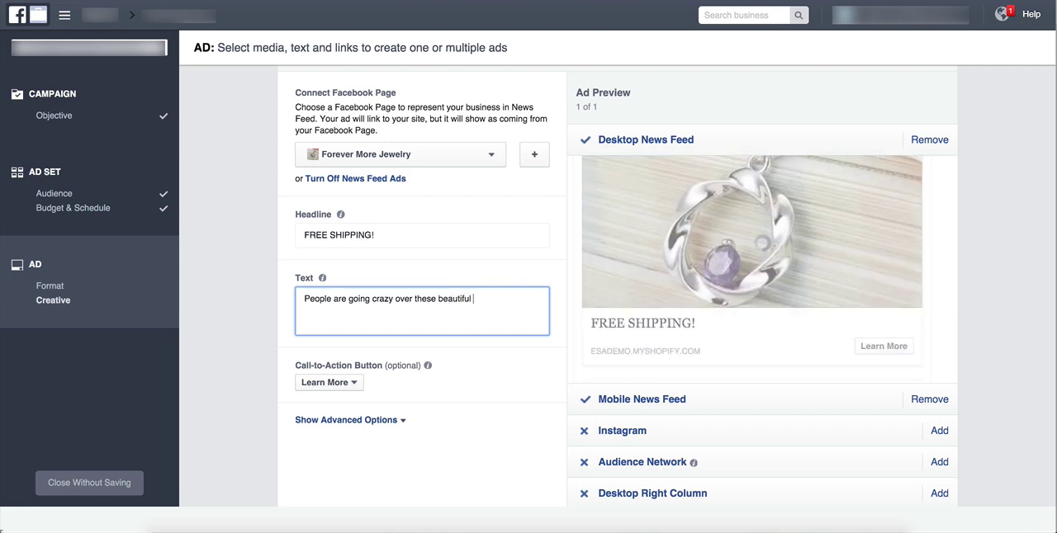
{"action": "type", "text": "Crystal Eng"}
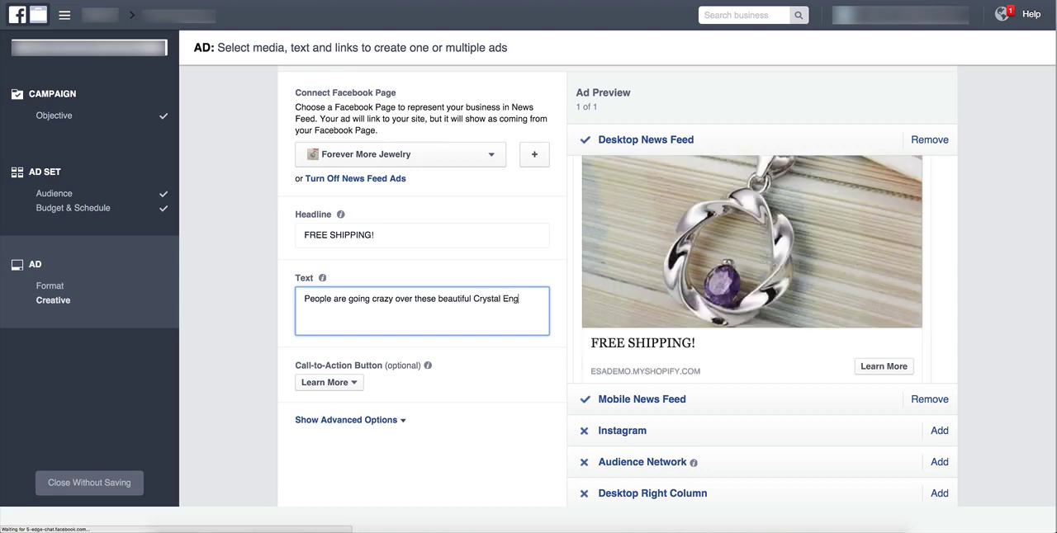
{"action": "type", "text": "agement Neckla"}
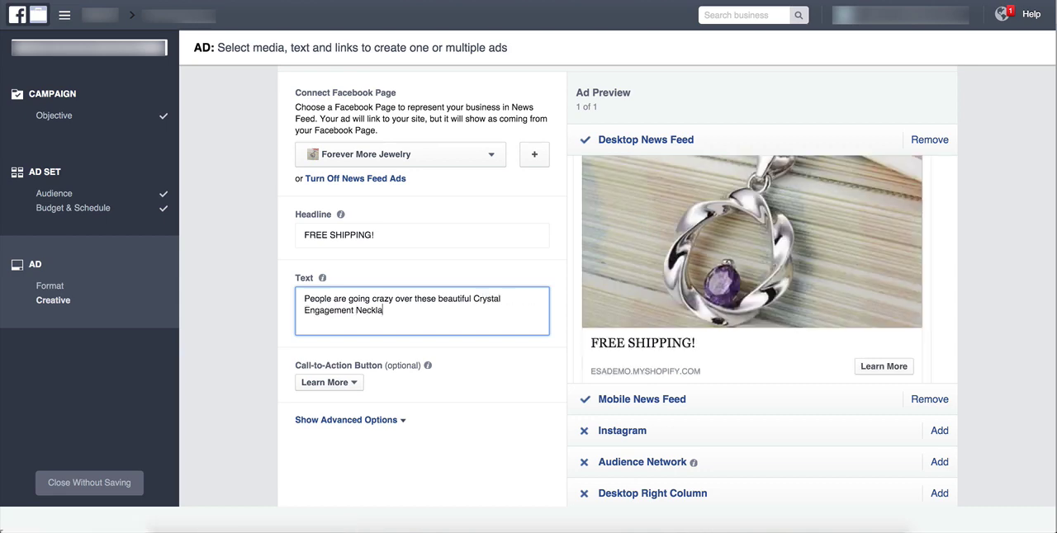
{"action": "type", "text": "ces!"}
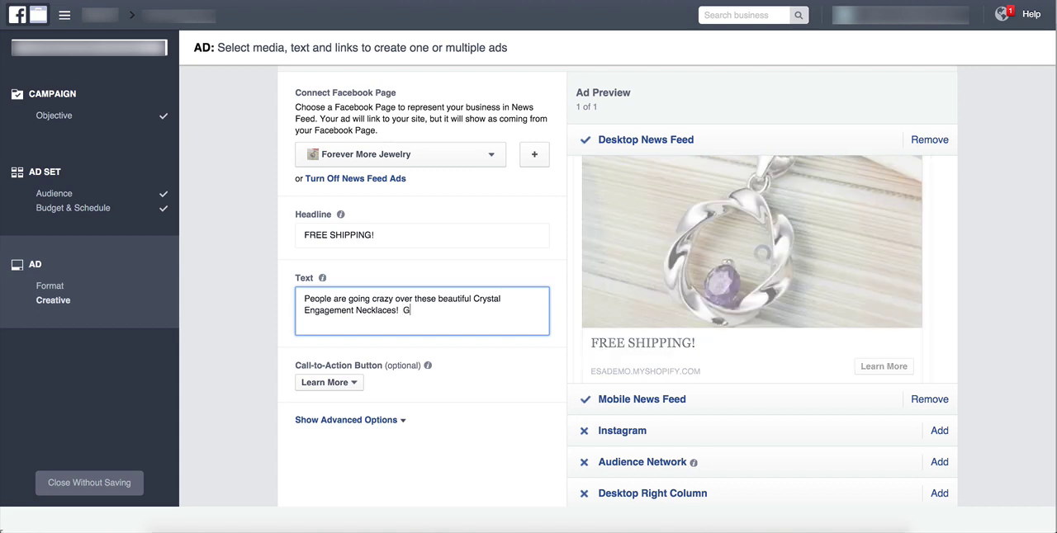
{"action": "type", "text": "  Get one now and receieve"}
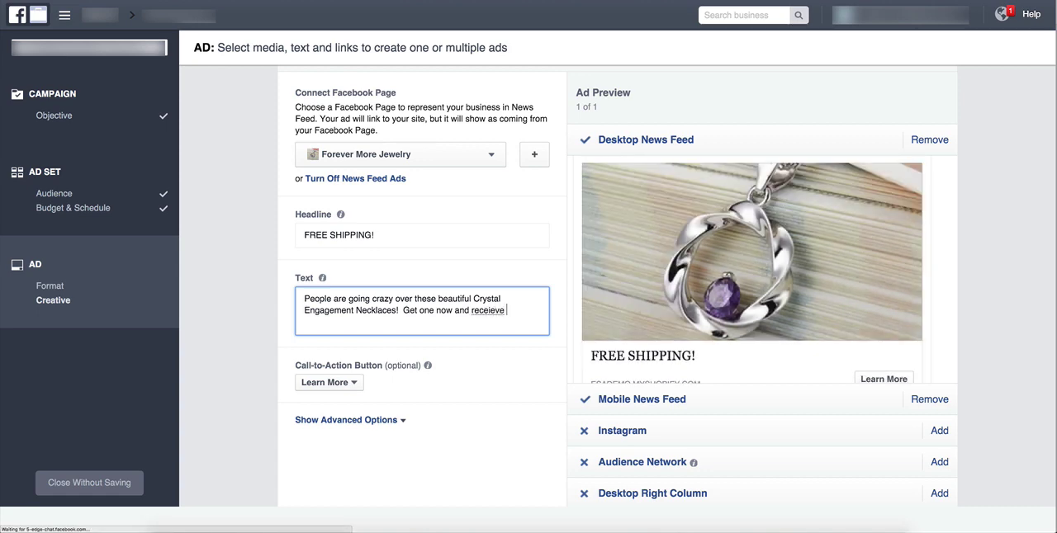
Add "Get one now and receive FREE SHIPPING!" to the end of the ad text, correcting the spelling of "receive".
{"action": "key", "text": "BackSpace"}
{"action": "key", "text": "BackSpace"}
{"action": "key", "text": "BackSpace"}
{"action": "key", "text": "BackSpace"}
{"action": "key", "text": "BackSpace"}
{"action": "key", "text": "BackSpace"}
{"action": "key", "text": "BackSpace"}
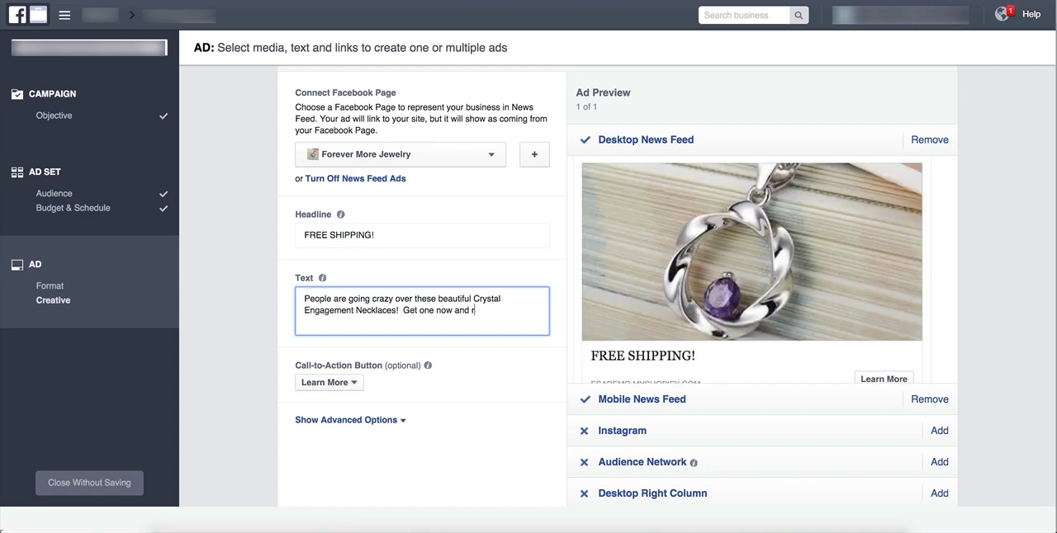
{"action": "type", "text": "eceieve FREE SHIPPING!"}
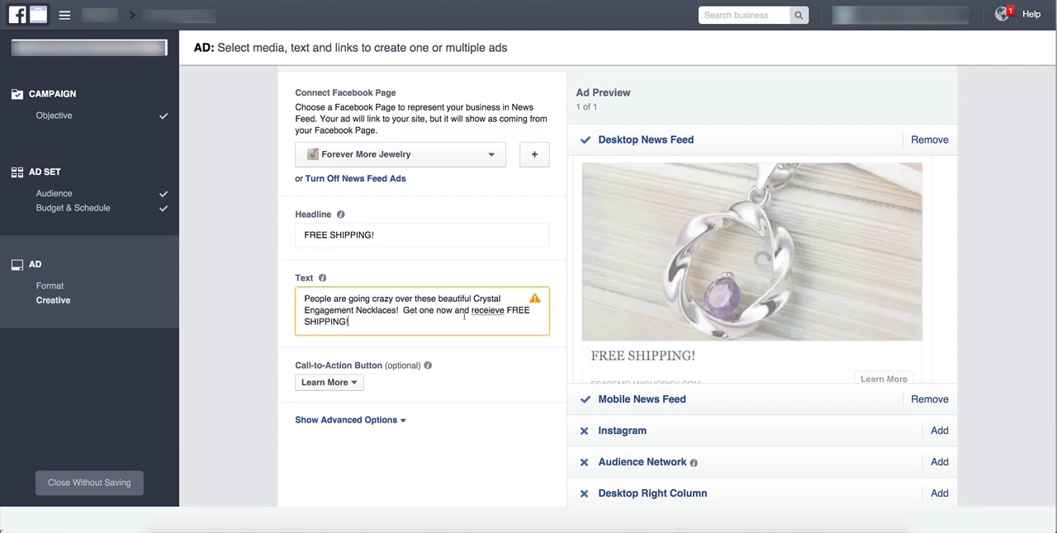
{"action": "right_click", "coordinate": [498, 314]}
{"action": "left_click", "coordinate": [512, 315]}
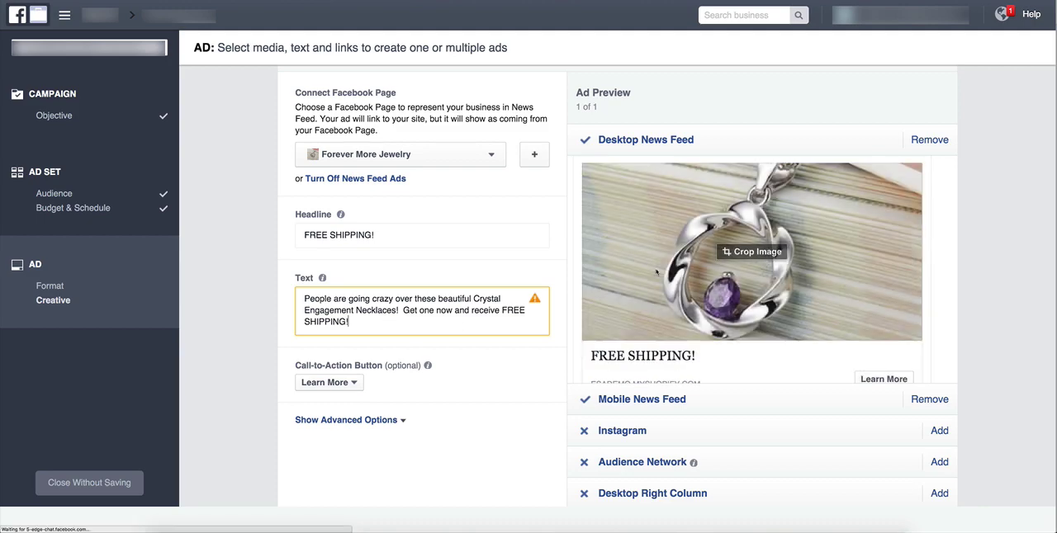
{"action": "scroll", "coordinate": [631, 286], "scroll_direction": "up", "scroll_amount": 2}
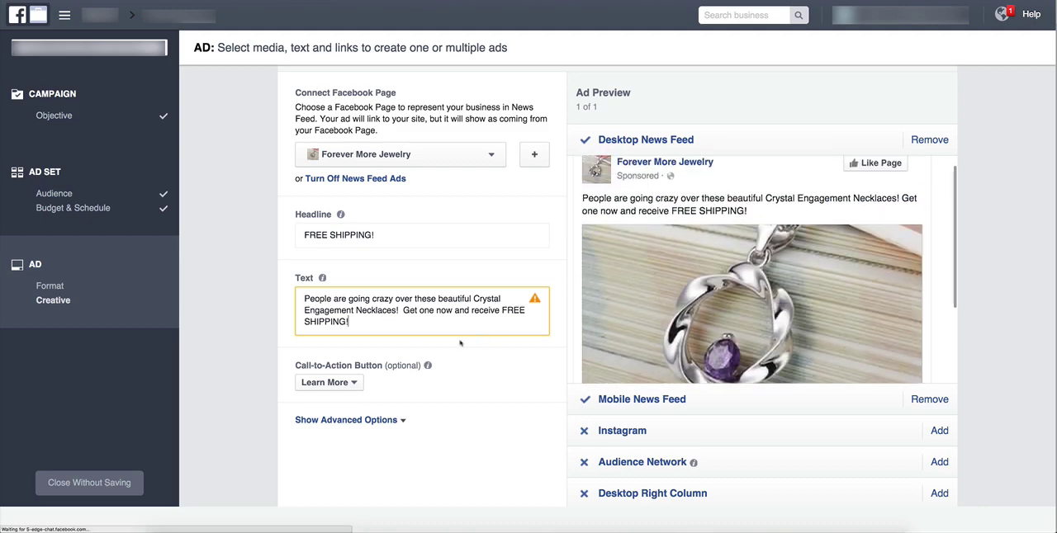
Delete the closing sentence "Get one now and receive FREE SHIPPING!" from the ad text.
{"action": "left_click_drag", "start_coordinate": [350, 322], "coordinate": [500, 310]}
{"action": "left_click", "coordinate": [503, 299]}
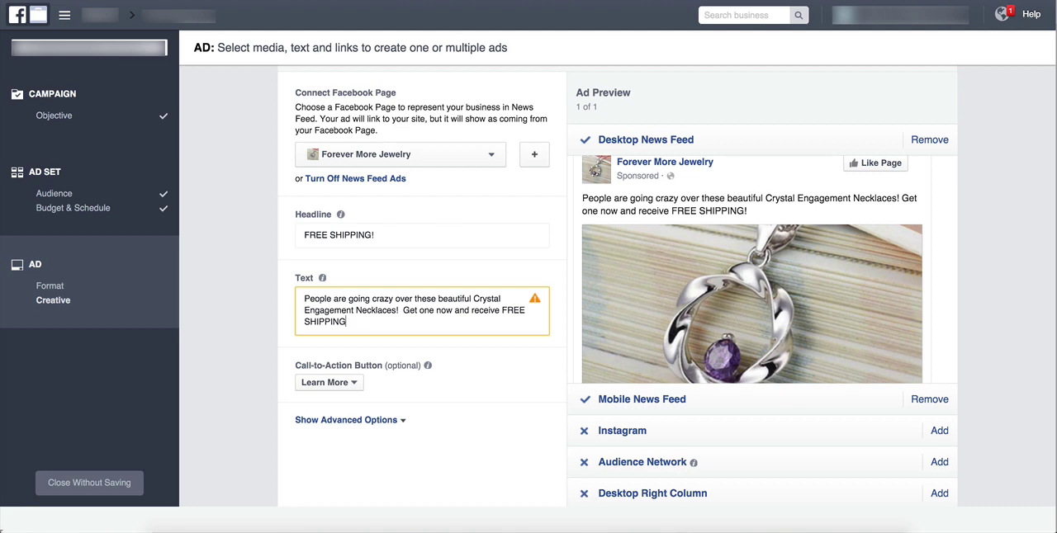
{"action": "key", "text": "BackSpace"}
{"action": "key", "text": "BackSpace"}
{"action": "key", "text": "BackSpace"}
{"action": "key", "text": "BackSpace"}
{"action": "key", "text": "BackSpace"}
{"action": "key", "text": "BackSpace"}
{"action": "key", "text": "BackSpace"}
{"action": "key", "text": "BackSpace"}
{"action": "key", "text": "BackSpace"}
{"action": "key", "text": "BackSpace"}
{"action": "key", "text": "BackSpace"}
{"action": "key", "text": "BackSpace"}
{"action": "key", "text": "BackSpace"}
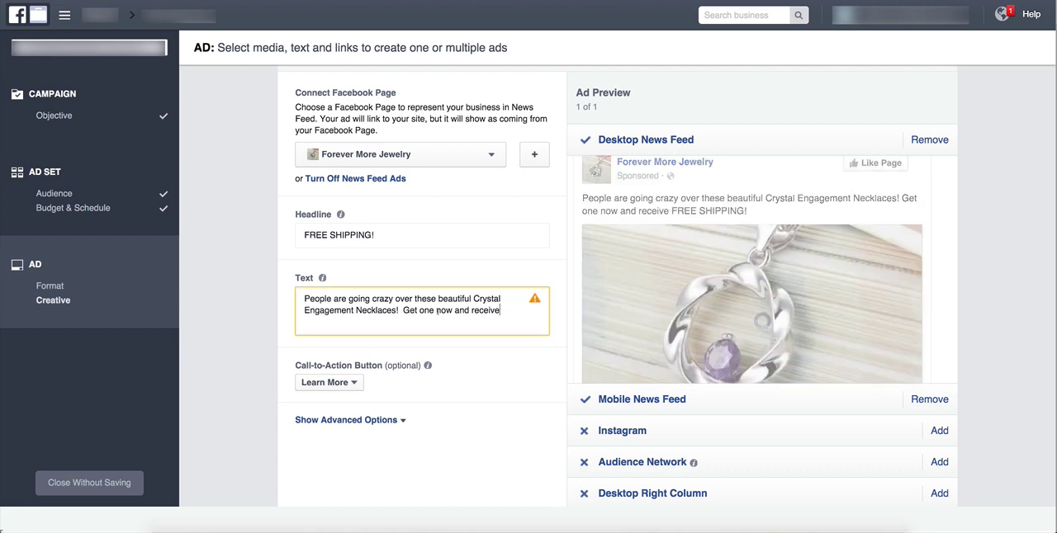
{"action": "left_click_drag", "start_coordinate": [508, 311], "coordinate": [403, 311]}
{"action": "key", "text": "BackSpace"}
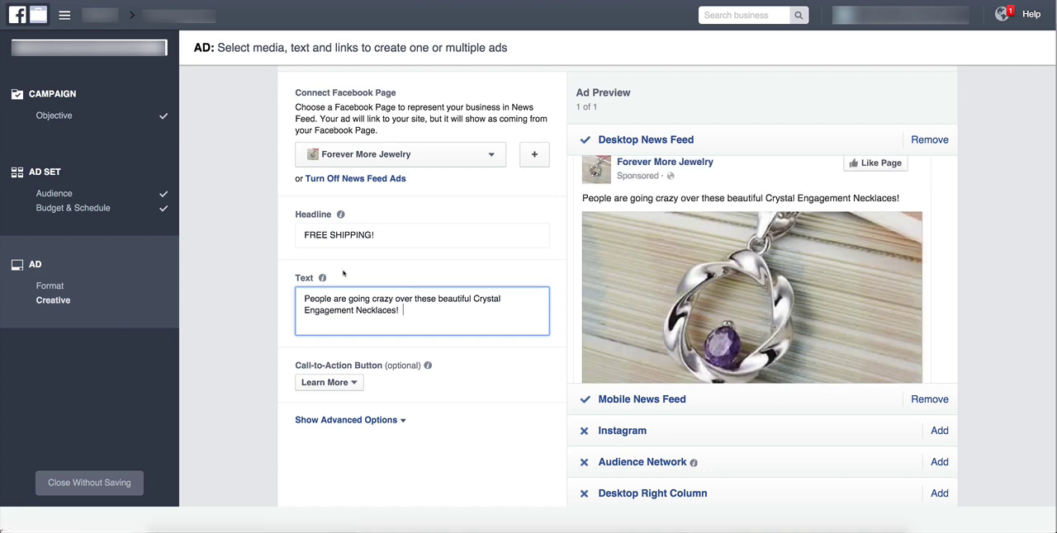
{"action": "key", "text": "BackSpace"}
Add the closing call "Hurry & Get Yours Now!" after the first sentence of the ad text.
{"action": "type", "text": "Get Yours NOw!"}
{"action": "key", "text": "BackSpace"}
{"action": "key", "text": "BackSpace"}
{"action": "key", "text": "BackSpace"}
{"action": "type", "text": "No"}
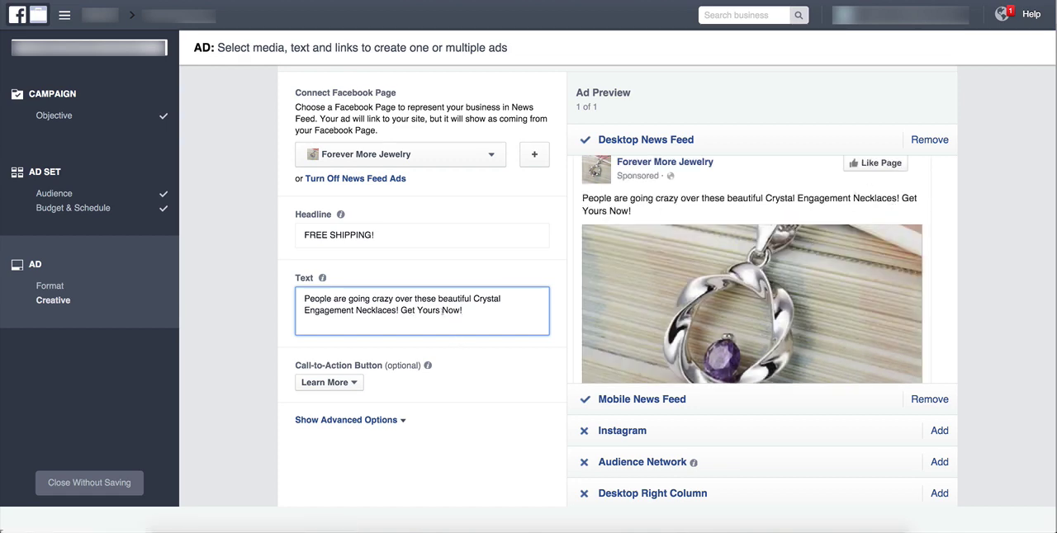
{"action": "left_click", "coordinate": [401, 311]}
{"action": "type", "text": "Hurry &"}
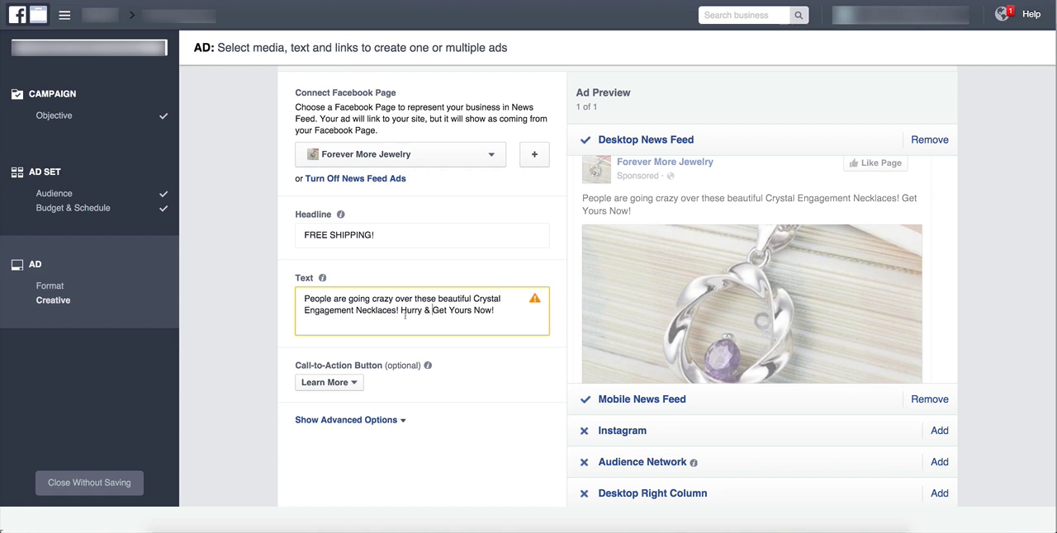
Reword the closing call of the ad text as "Hurry & Get One Now!".
{"action": "left_click", "coordinate": [500, 312]}
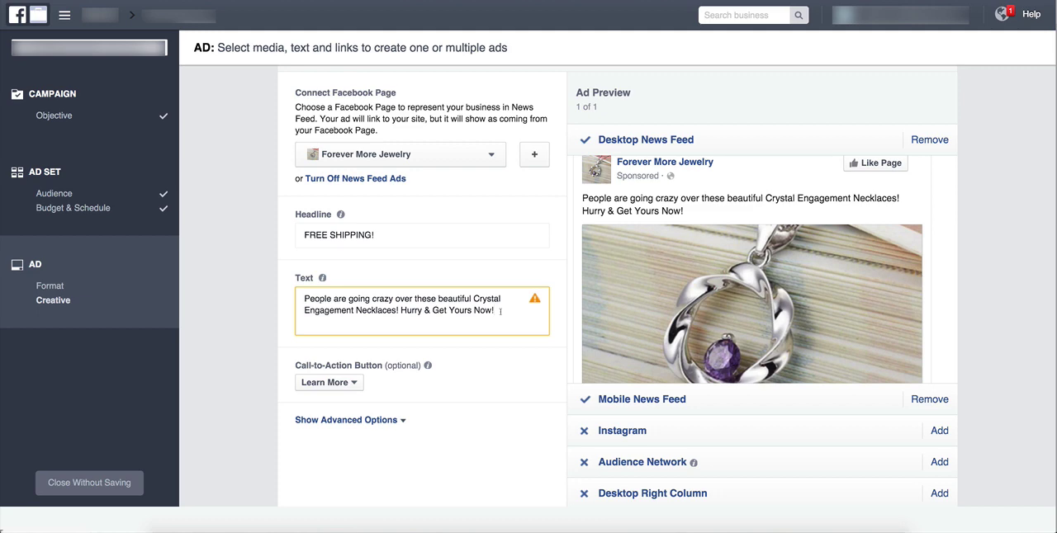
{"action": "key", "text": "BackSpace"}
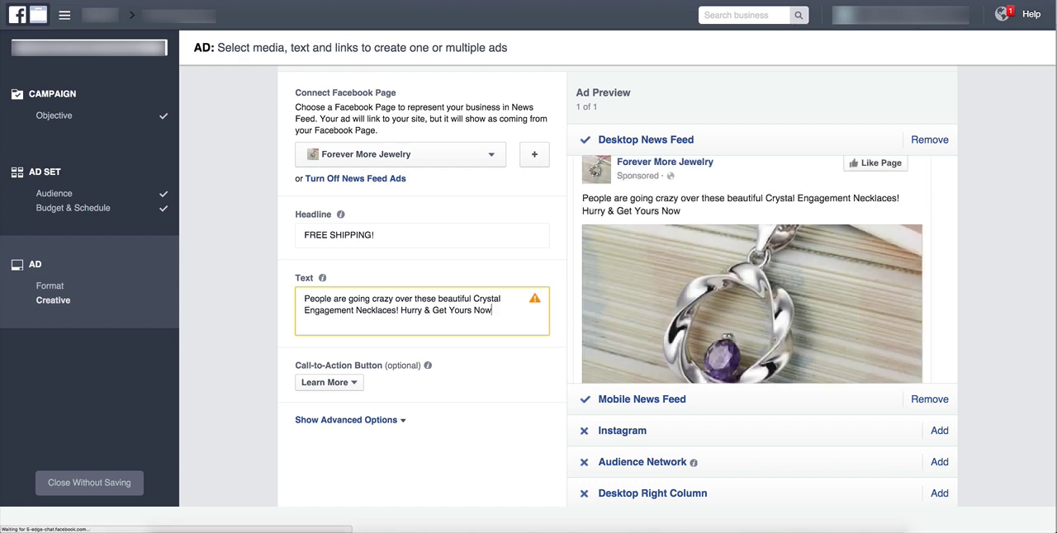
{"action": "key", "text": "BackSpace"}
{"action": "key", "text": "BackSpace"}
{"action": "key", "text": "BackSpace"}
{"action": "key", "text": "BackSpace"}
{"action": "key", "text": "BackSpace"}
{"action": "key", "text": "BackSpace"}
{"action": "key", "text": "BackSpace"}
{"action": "key", "text": "BackSpace"}
{"action": "key", "text": "BackSpace"}
{"action": "key", "text": "BackSpace"}
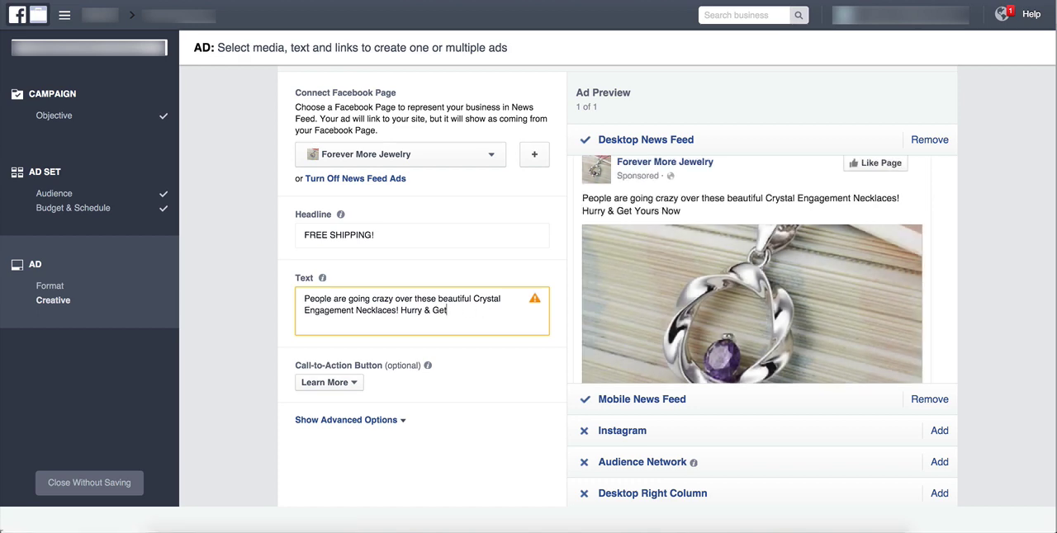
{"action": "key", "text": "BackSpace"}
{"action": "key", "text": "BackSpace"}
{"action": "key", "text": "BackSpace"}
{"action": "type", "text": "Get One Now!"}
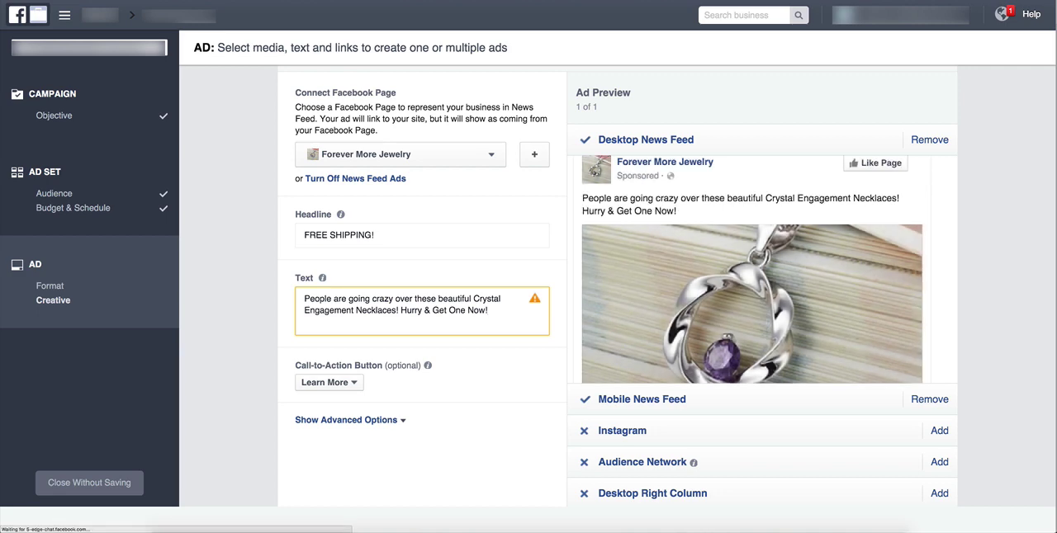
Remove "Hurry &" from the ad text so that it ends with "Get One Now!".
{"action": "key", "text": "BackSpace"}
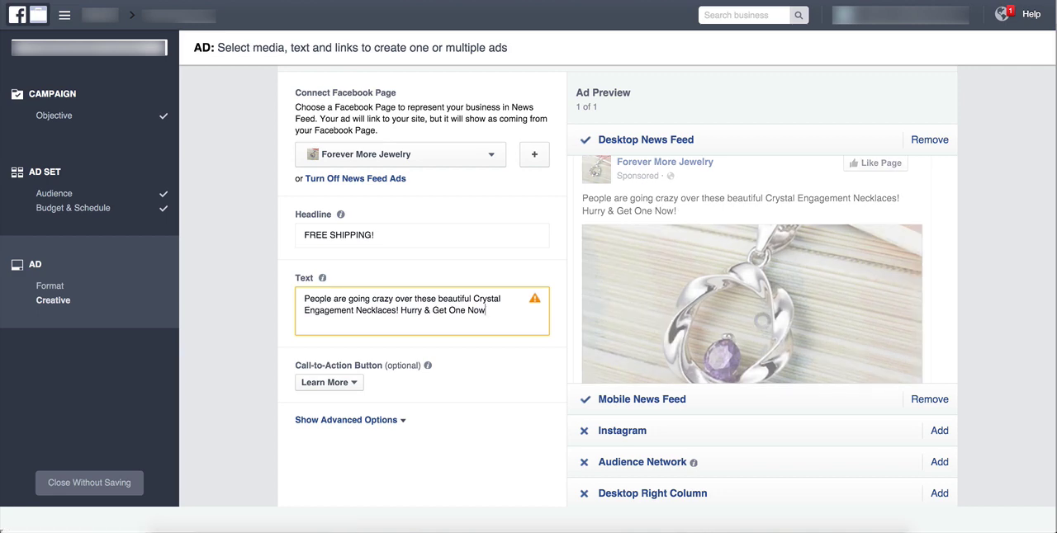
{"action": "key", "text": "BackSpace"}
{"action": "left_click_drag", "start_coordinate": [432, 311], "coordinate": [400, 311]}
{"action": "key", "text": "BackSpace"}
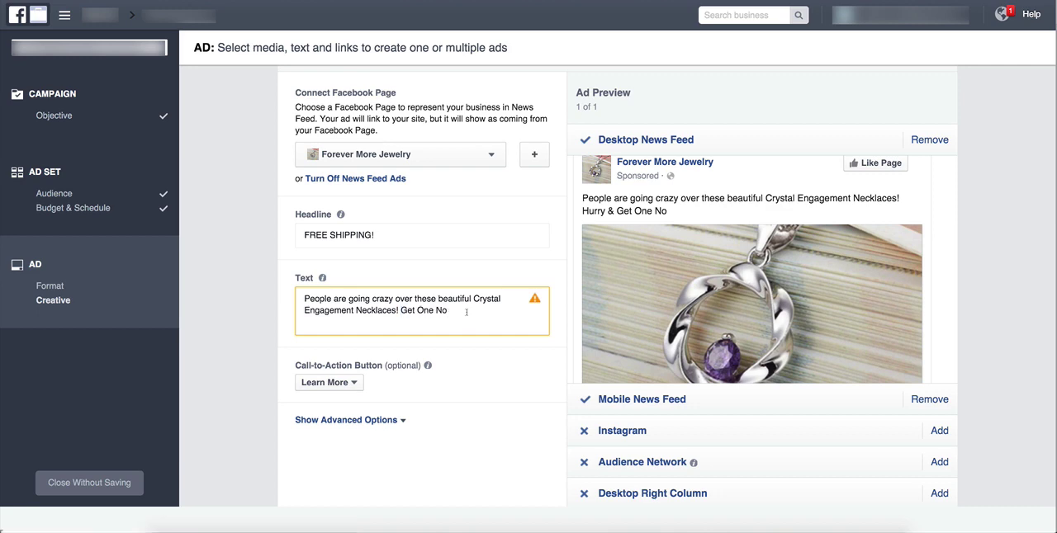
{"action": "left_click", "coordinate": [467, 313]}
{"action": "type", "text": "w!"}
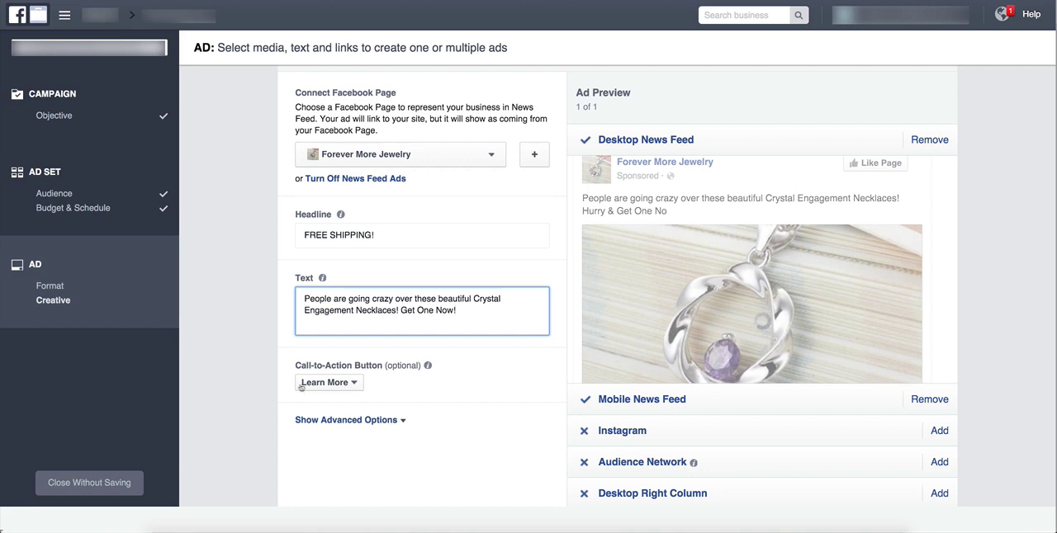
Set the ad's call-to-action button to Shop Now.
{"action": "scroll", "coordinate": [723, 310], "scroll_direction": "down", "scroll_amount": 1}
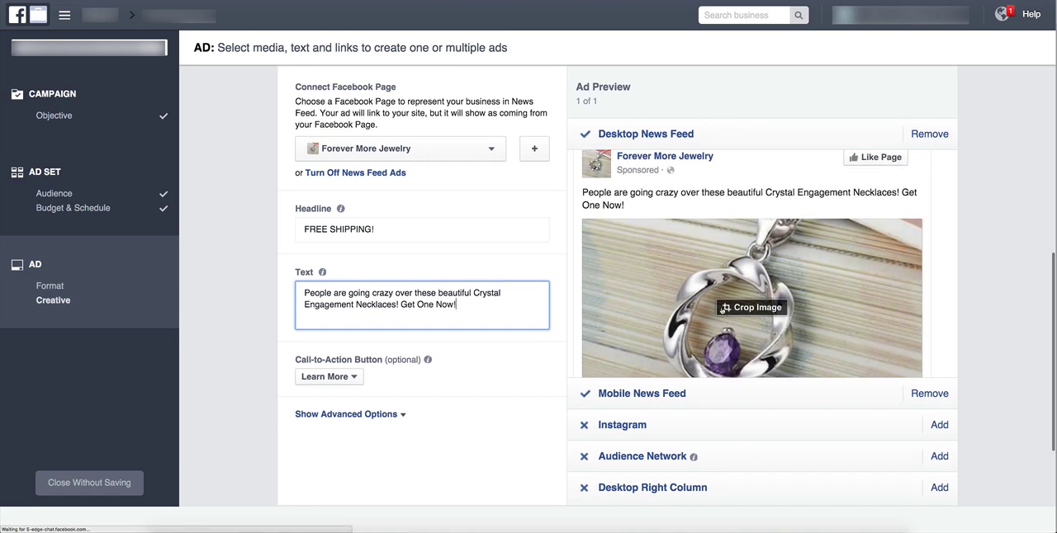
{"action": "scroll", "coordinate": [722, 311], "scroll_direction": "down", "scroll_amount": 5}
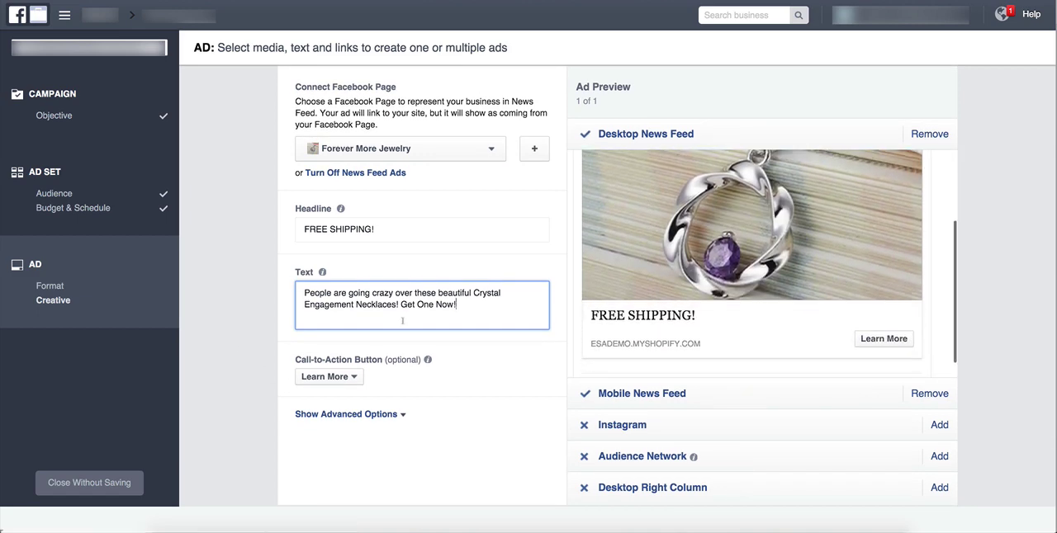
{"action": "left_click_drag", "start_coordinate": [295, 362], "coordinate": [384, 360]}
{"action": "left_click", "coordinate": [337, 378]}
{"action": "left_click", "coordinate": [337, 377]}
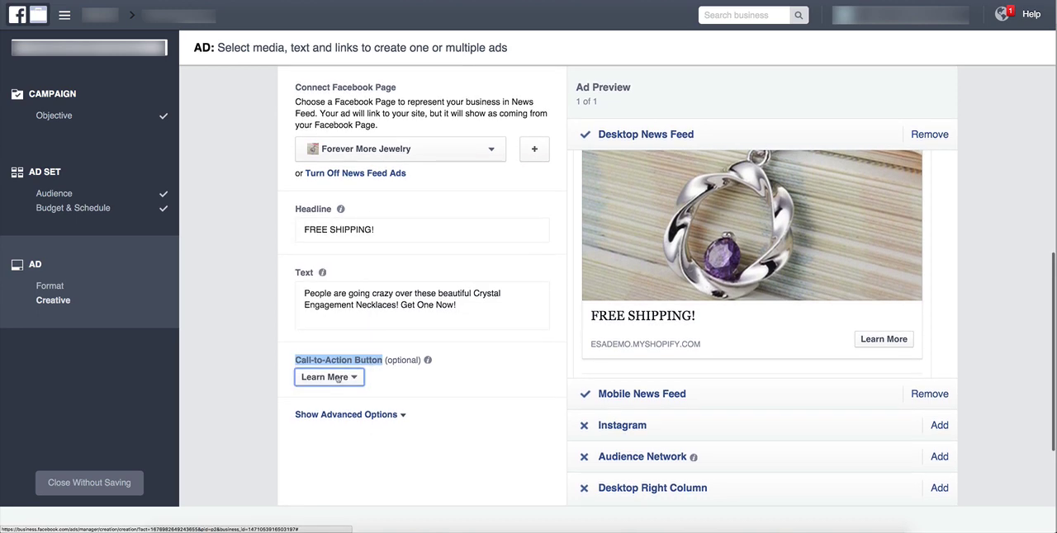
{"action": "scroll", "coordinate": [337, 378], "scroll_direction": "down", "scroll_amount": 1}
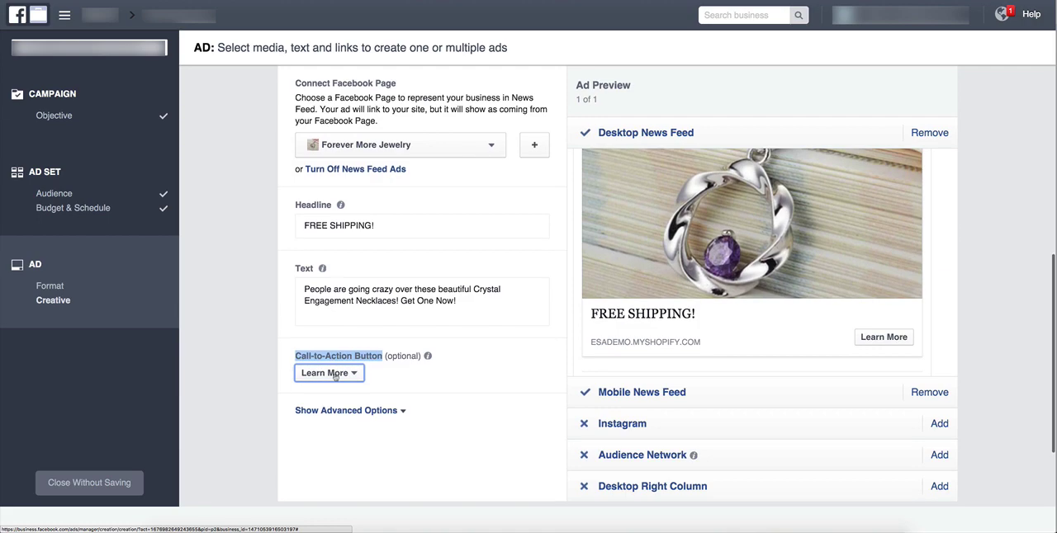
{"action": "left_click", "coordinate": [334, 376]}
{"action": "scroll", "coordinate": [331, 219], "scroll_direction": "down", "scroll_amount": 1}
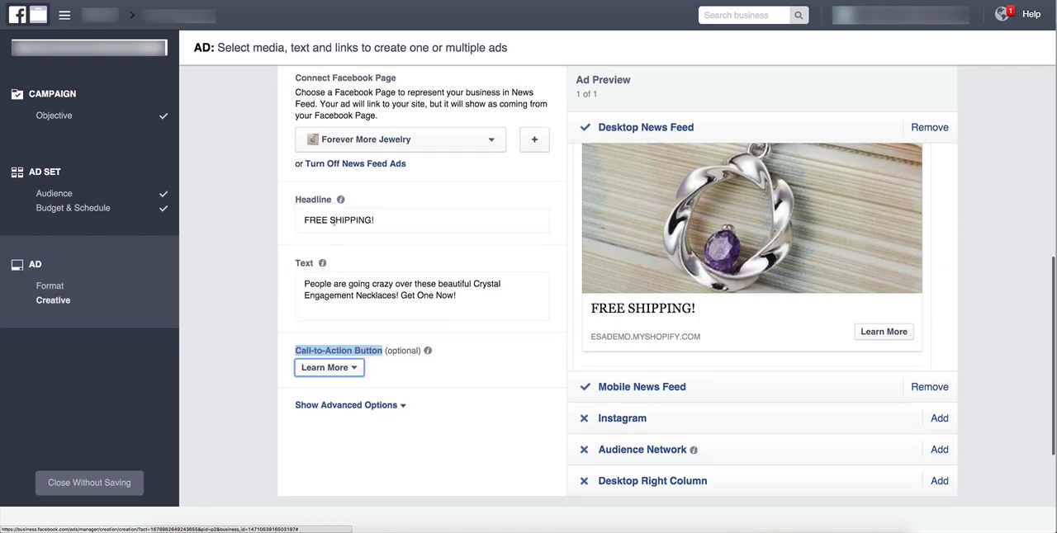
{"action": "scroll", "coordinate": [352, 373], "scroll_direction": "down", "scroll_amount": 1}
{"action": "left_click", "coordinate": [421, 377]}
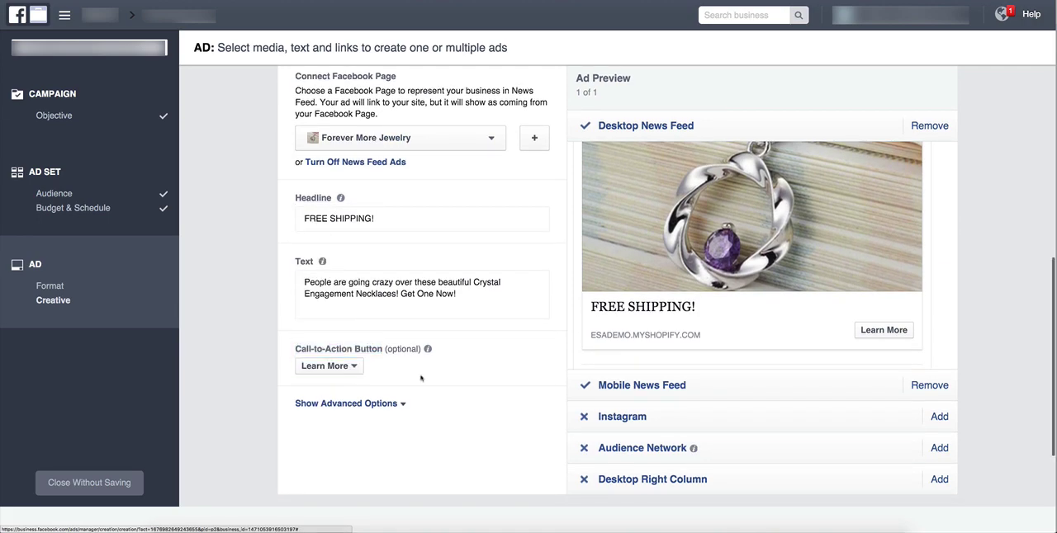
{"action": "left_click", "coordinate": [337, 370]}
{"action": "left_click", "coordinate": [339, 370]}
{"action": "left_click", "coordinate": [339, 370]}
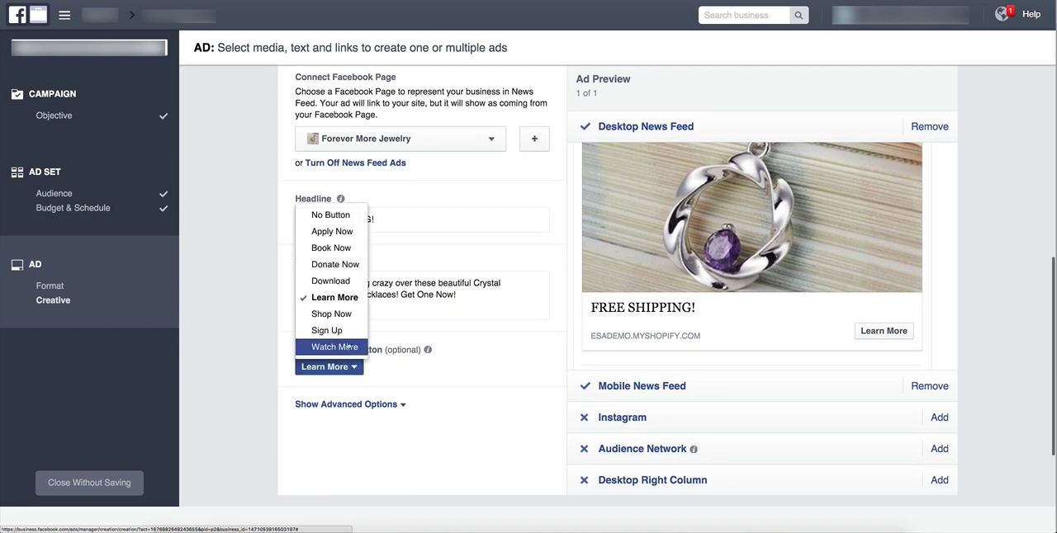
{"action": "left_click", "coordinate": [339, 313]}
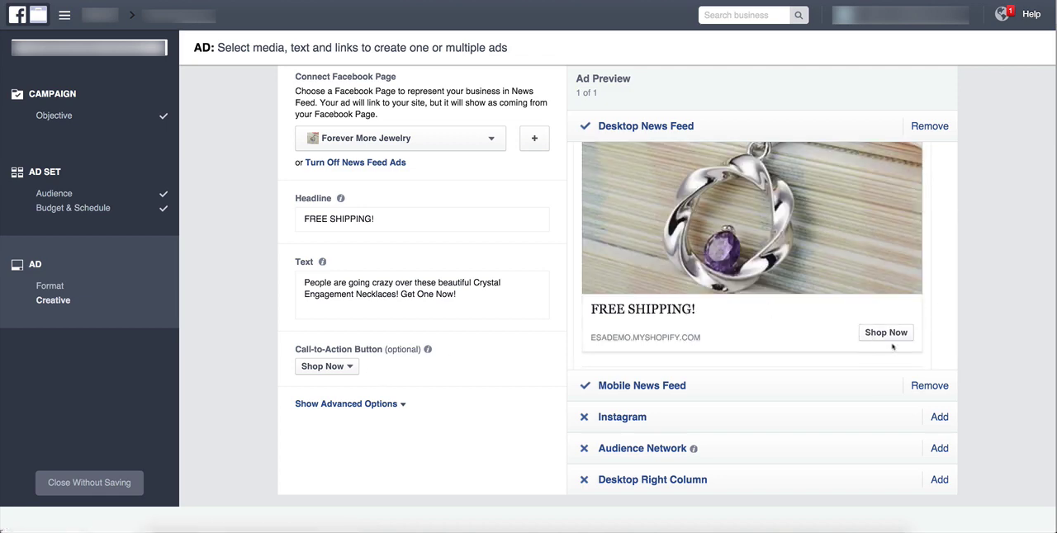
Show the advanced options and enter the News Feed link description "Multiple Variations Available! Limited Supplies!".
{"action": "left_click", "coordinate": [326, 405]}
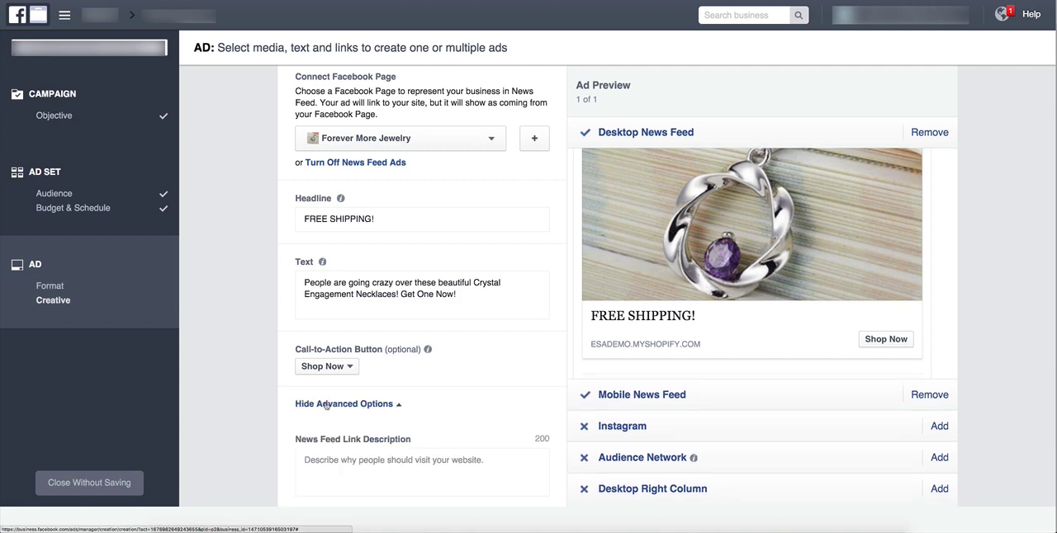
{"action": "left_click", "coordinate": [389, 461]}
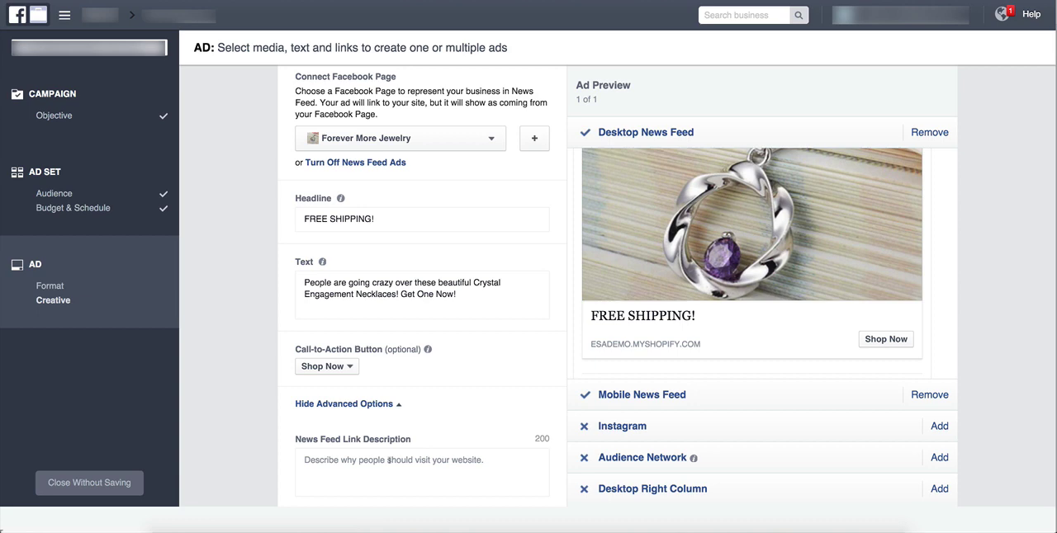
{"action": "left_click", "coordinate": [389, 460]}
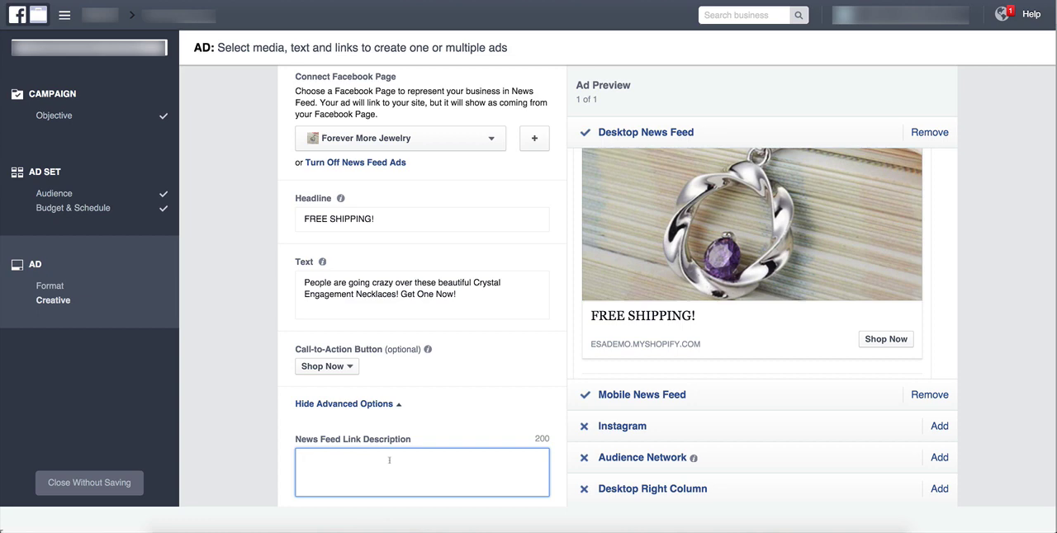
{"action": "type", "text": "Multiple Variations &"}
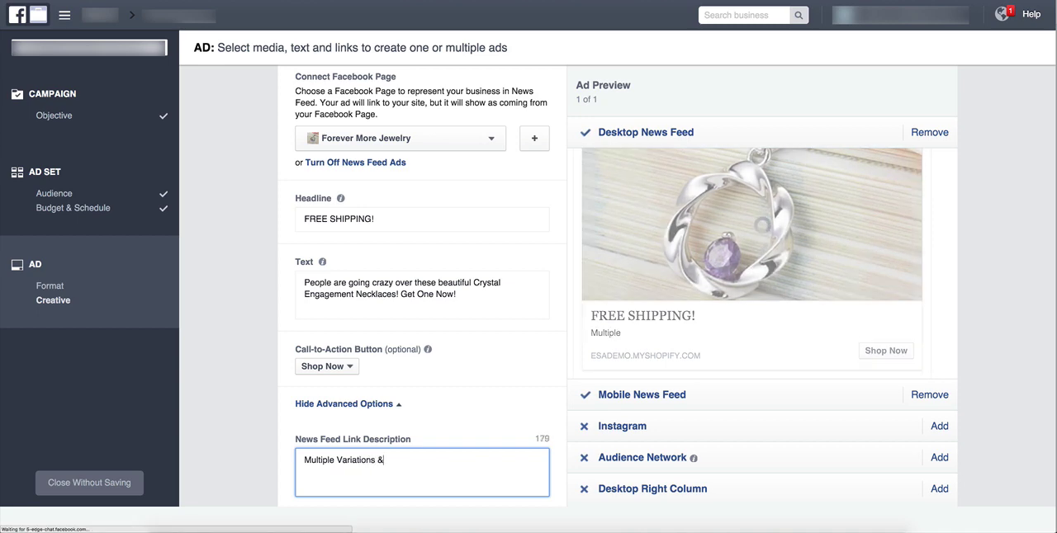
{"action": "key", "text": "BackSpace"}
{"action": "type", "text": "Available!  Limited "}
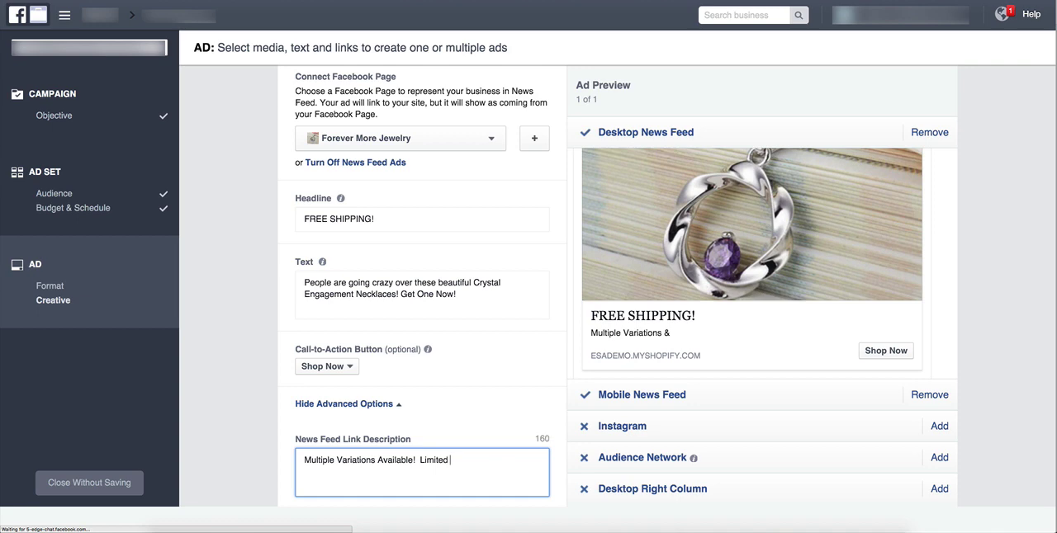
{"action": "type", "text": "Supplies!"}
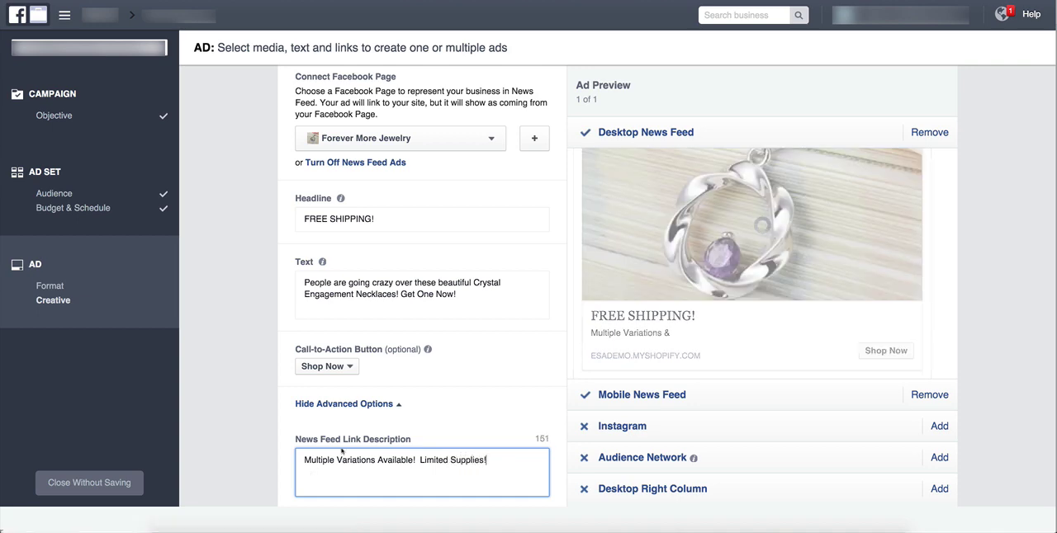
Review the ad's text, image, headline, link description and button in the Desktop News Feed and Mobile News Feed previews.
{"action": "mouse_move", "coordinate": [761, 224]}
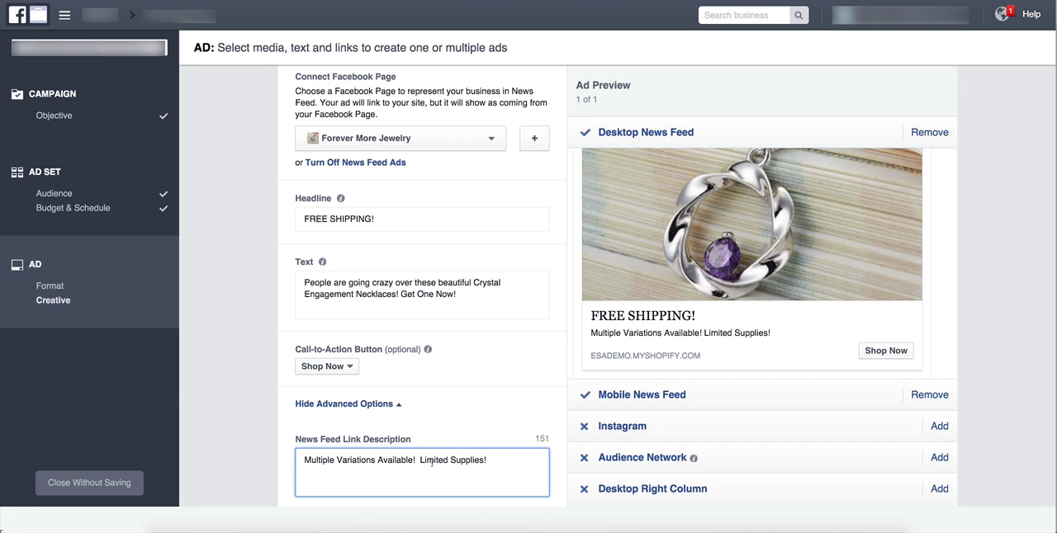
{"action": "left_click_drag", "start_coordinate": [422, 463], "coordinate": [487, 461]}
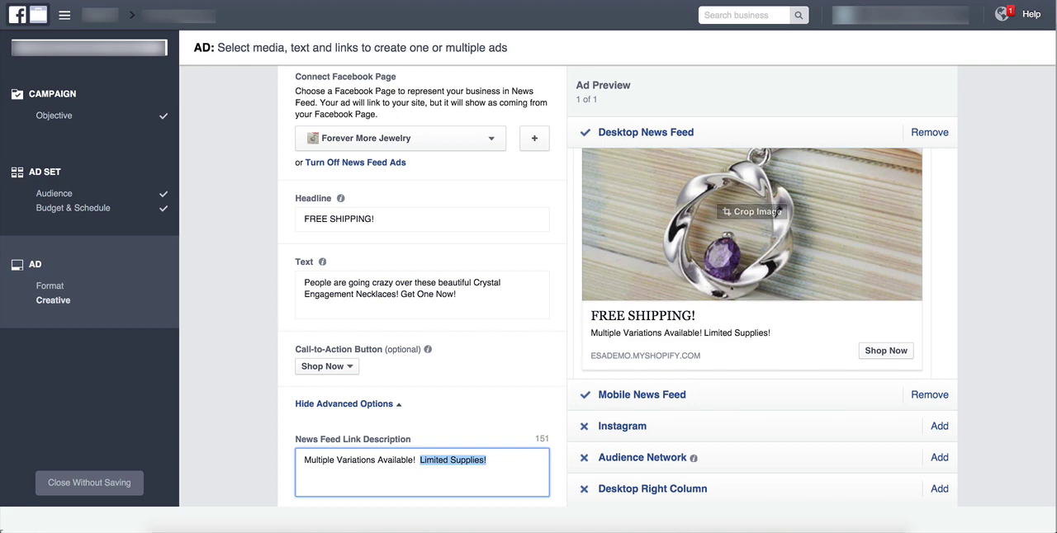
{"action": "scroll", "coordinate": [751, 248], "scroll_direction": "up", "scroll_amount": 2}
{"action": "scroll", "coordinate": [735, 289], "scroll_direction": "up", "scroll_amount": 2}
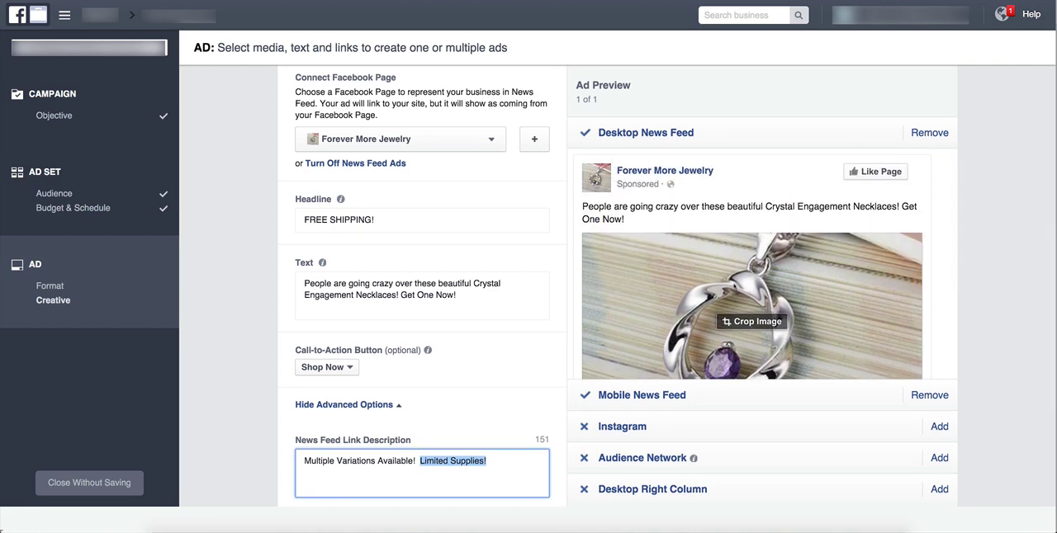
{"action": "scroll", "coordinate": [633, 284], "scroll_direction": "down", "scroll_amount": 2}
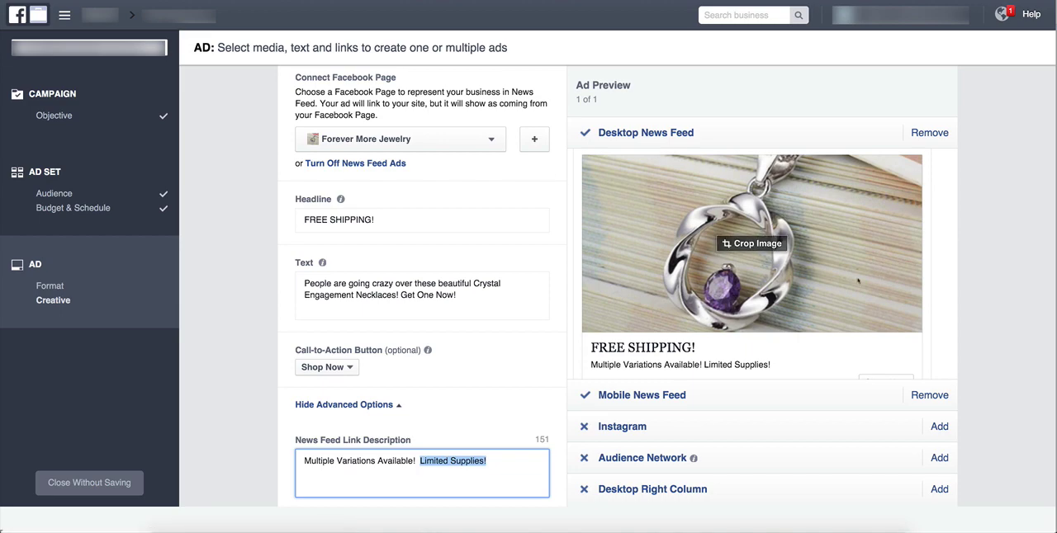
{"action": "scroll", "coordinate": [963, 269], "scroll_direction": "down", "scroll_amount": 1}
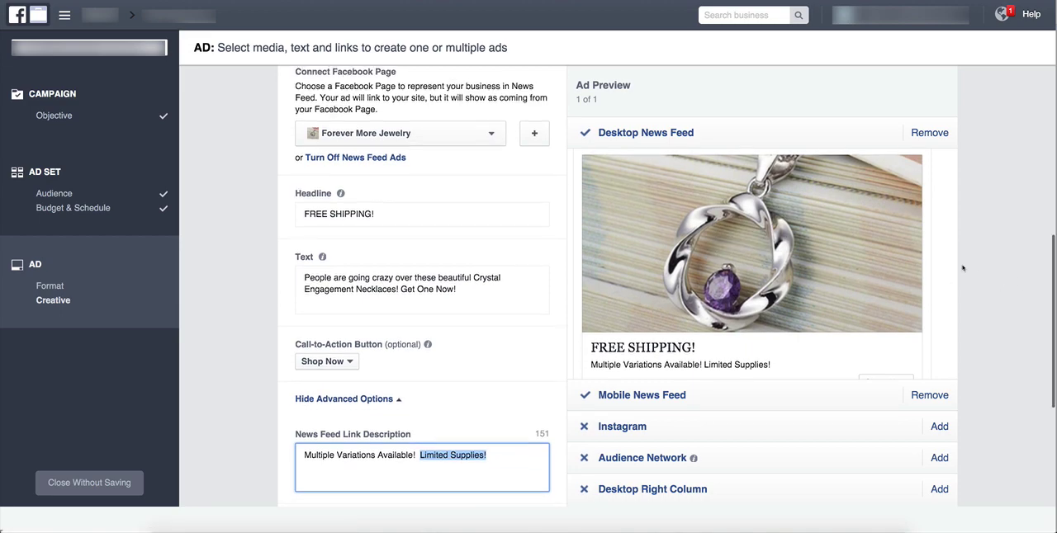
{"action": "left_click", "coordinate": [749, 396]}
{"action": "scroll", "coordinate": [834, 307], "scroll_direction": "down", "scroll_amount": 1}
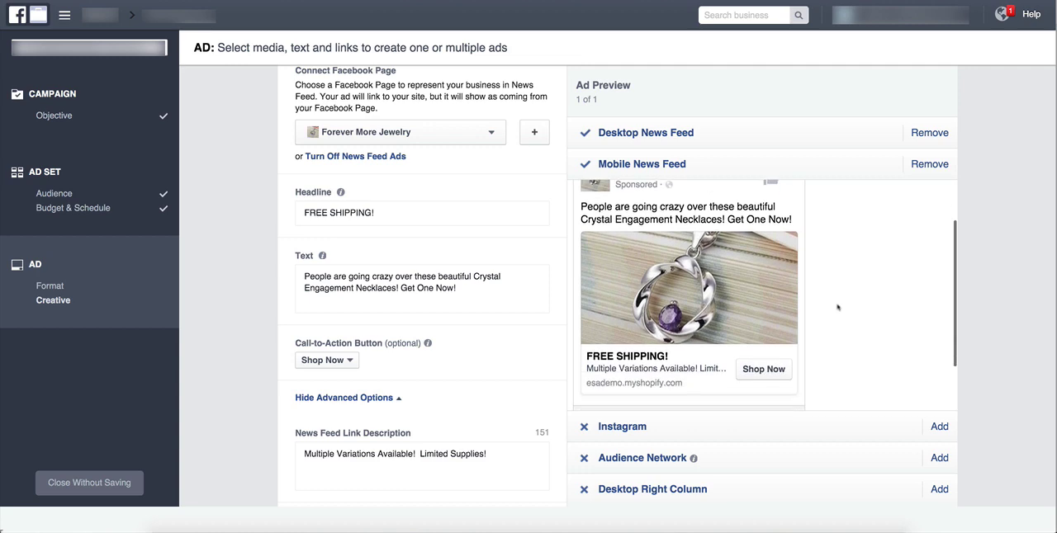
{"action": "scroll", "coordinate": [837, 306], "scroll_direction": "down", "scroll_amount": 1}
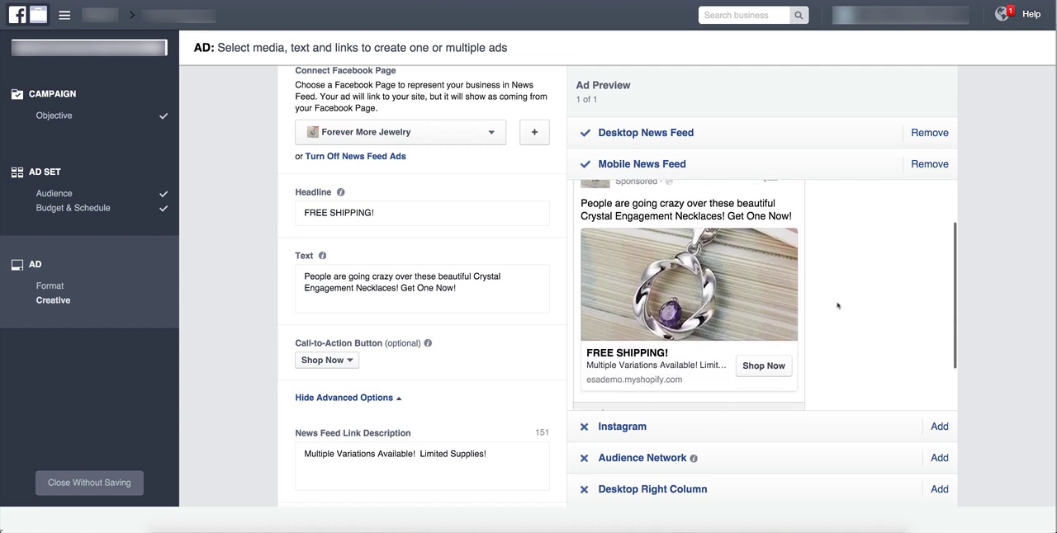
{"action": "scroll", "coordinate": [837, 307], "scroll_direction": "up", "scroll_amount": 2}
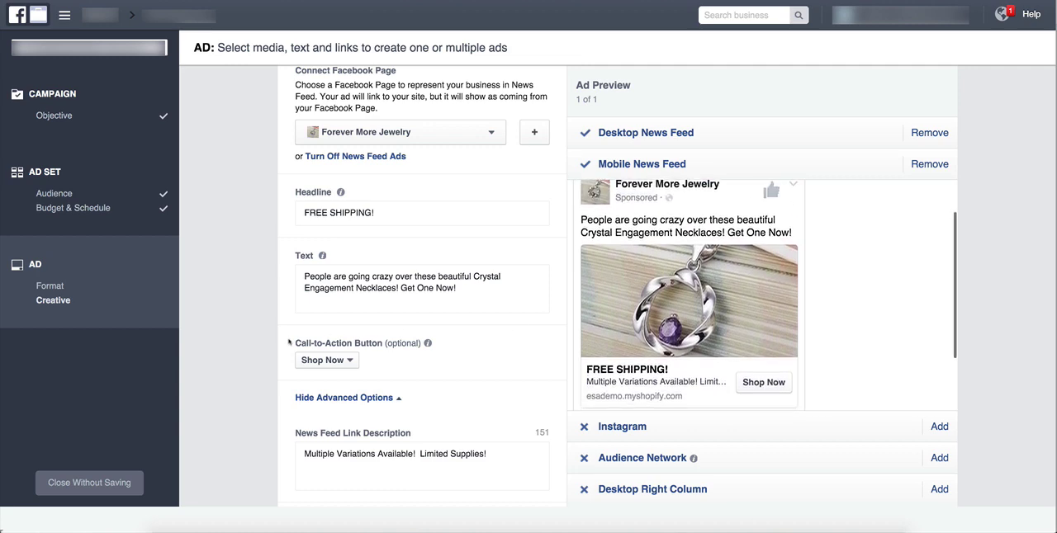
{"action": "scroll", "coordinate": [296, 343], "scroll_direction": "down", "scroll_amount": 5}
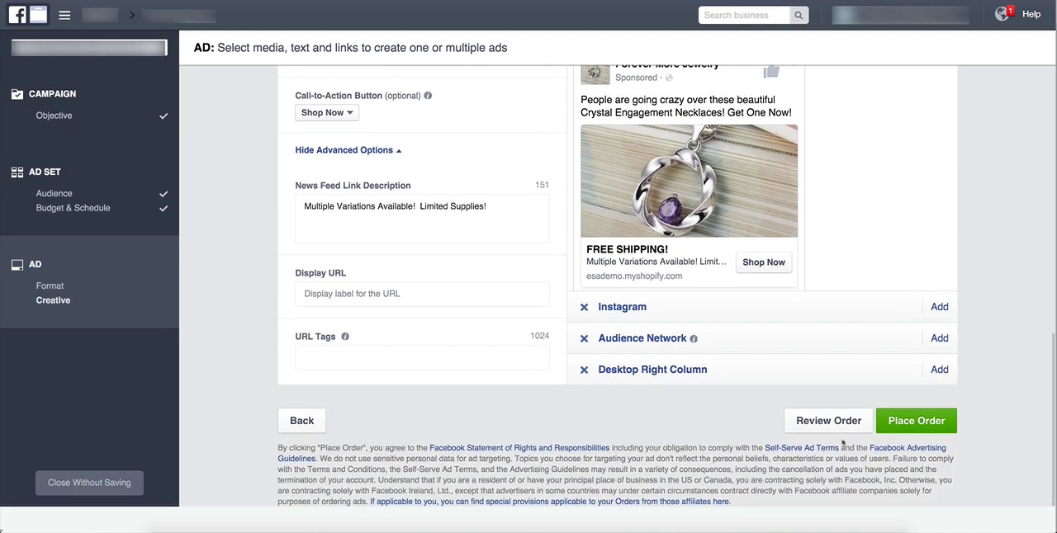